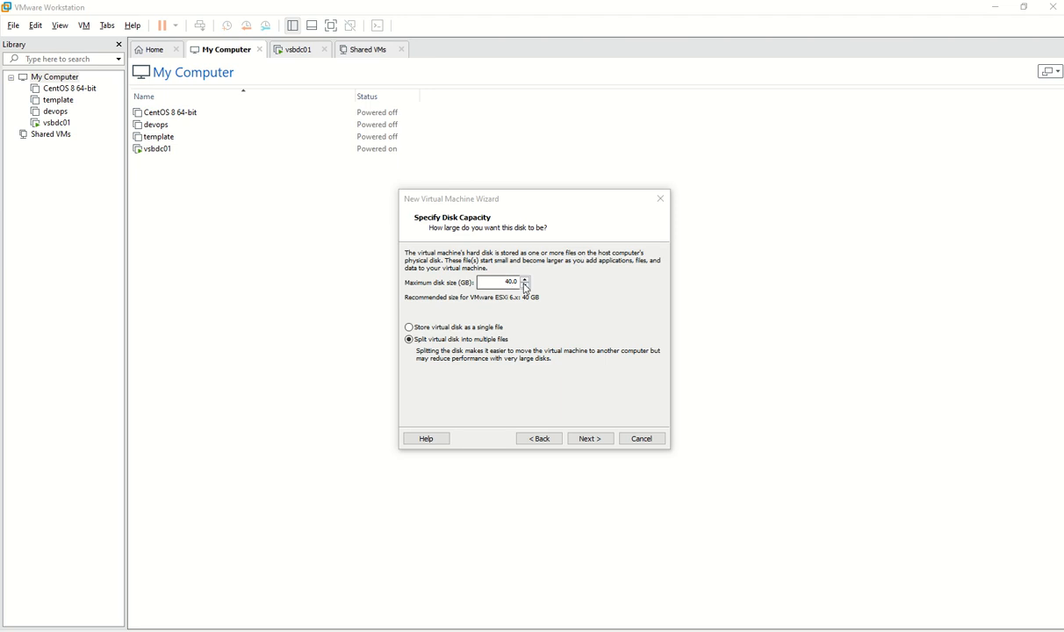
Give esxi01 a 200 GB maximum disk size stored as a single file, then continue to the summary
left_click(567, 279)
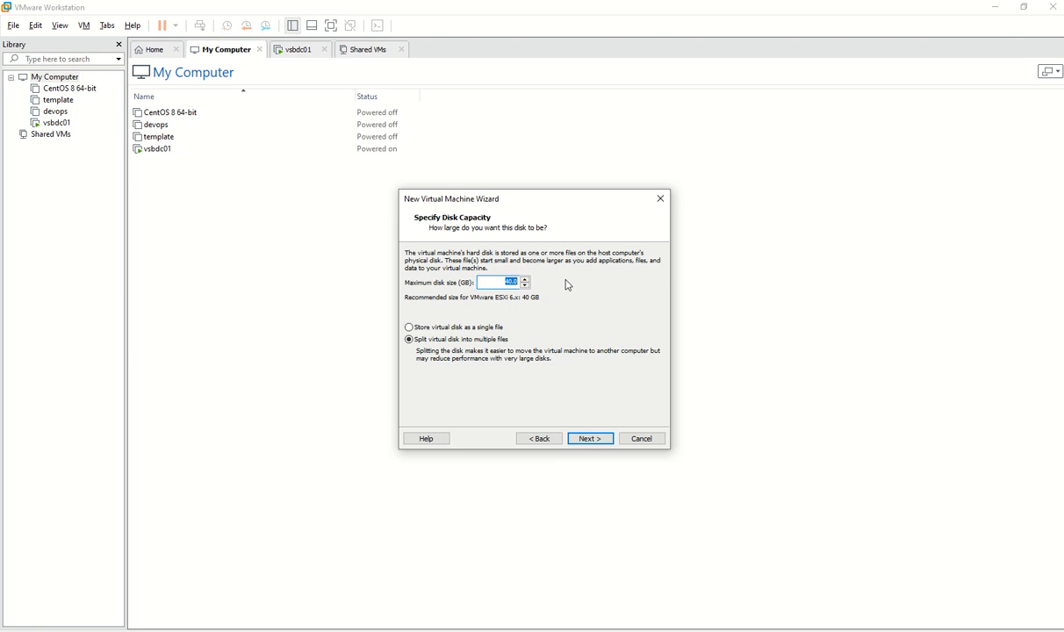
type("100")
left_click_drag(500, 281, 560, 281)
type("20")
left_click(430, 325)
left_click(590, 439)
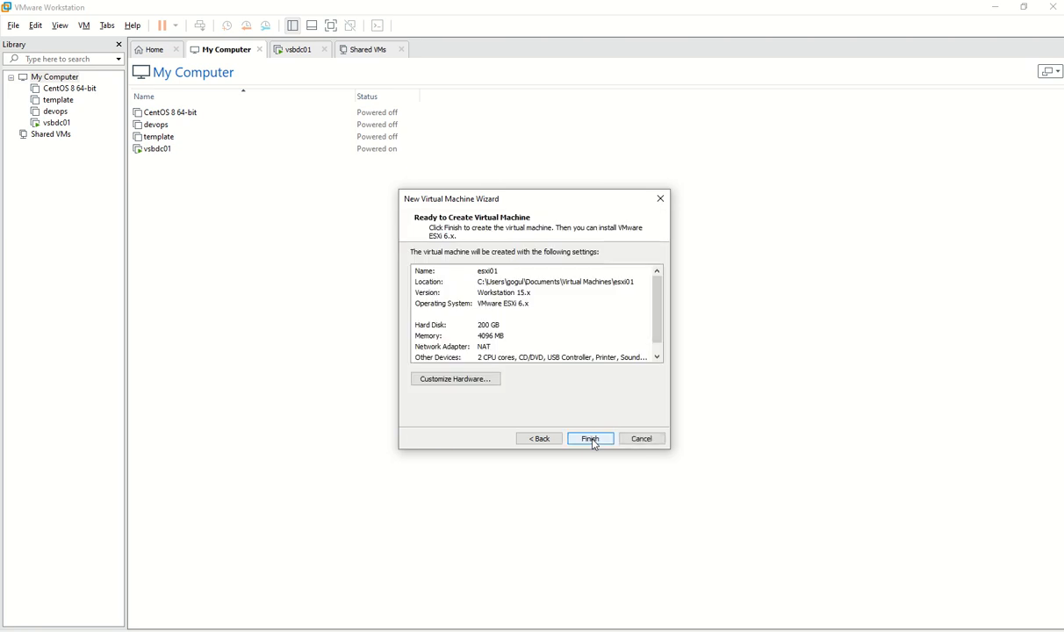
In Customize Hardware, set the VM's memory to 32 GB and processors to 8
left_click(456, 379)
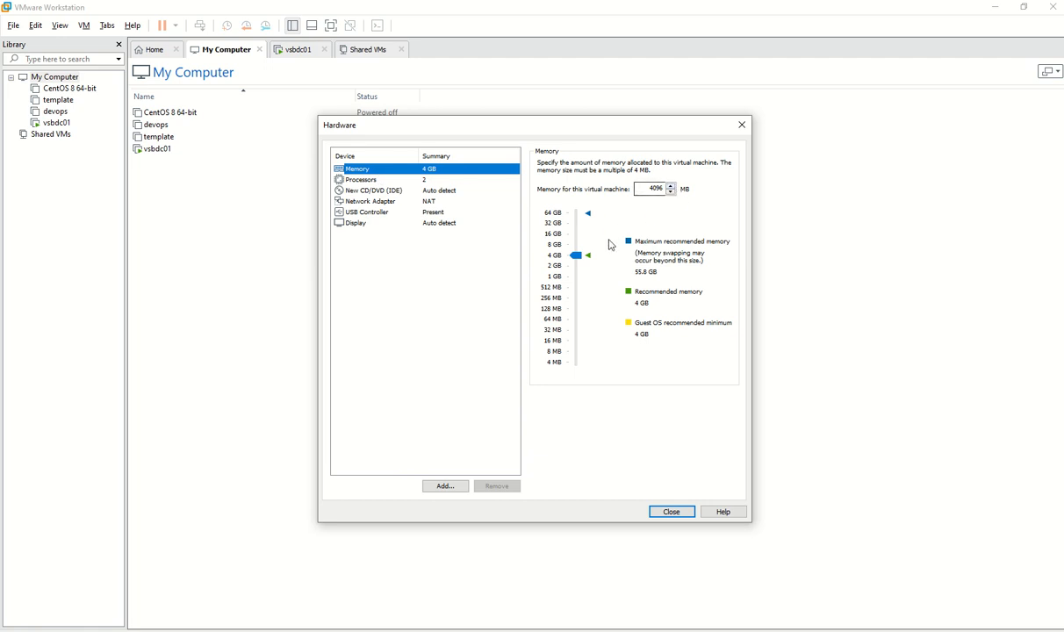
left_click_drag(575, 254, 575, 228)
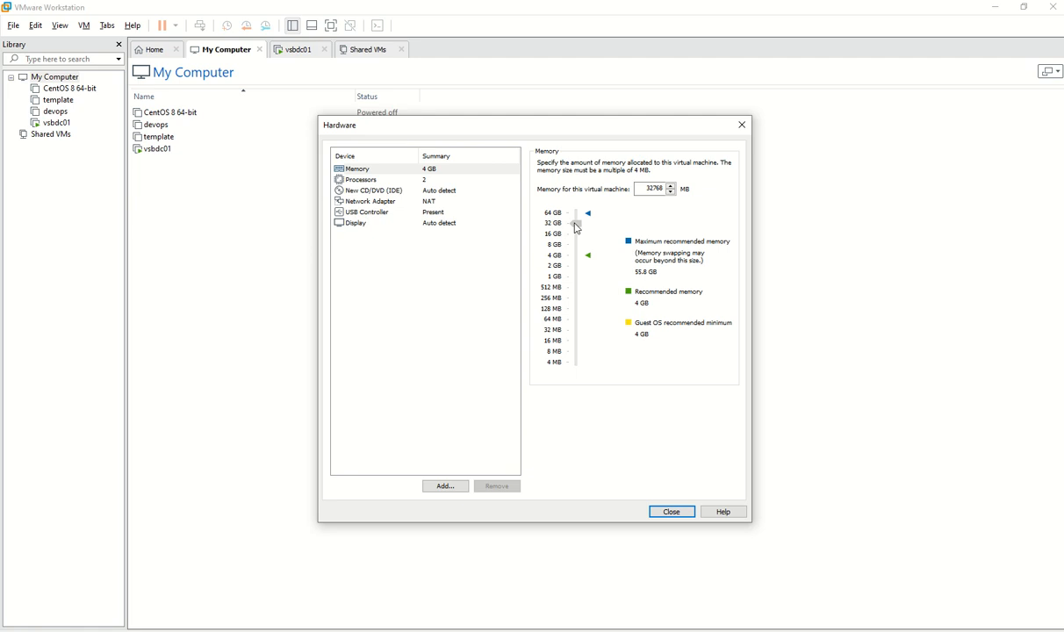
left_click(341, 179)
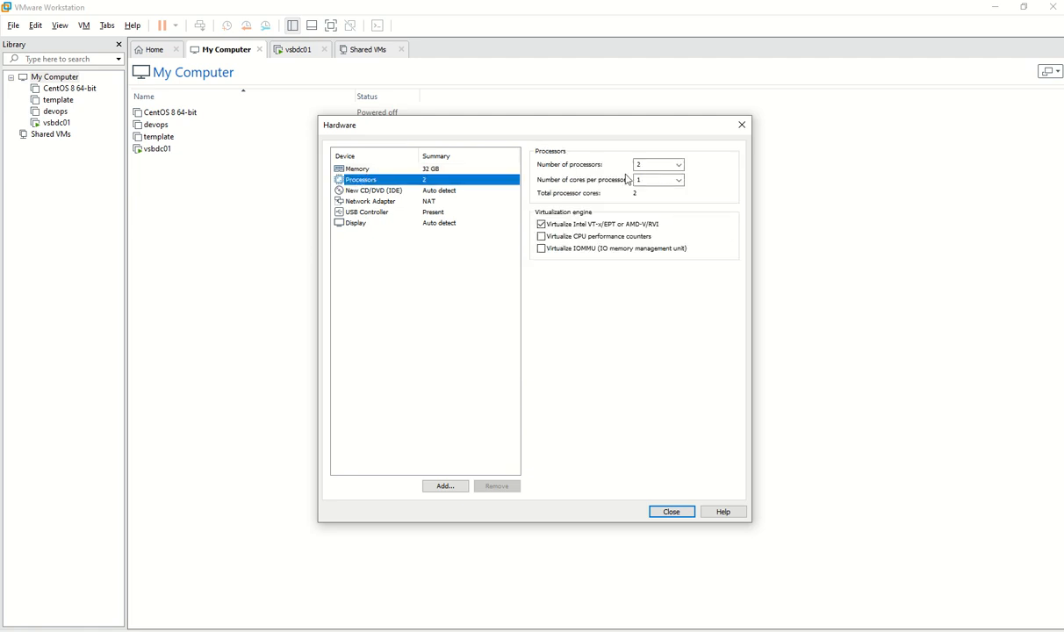
left_click(643, 164)
left_click(678, 165)
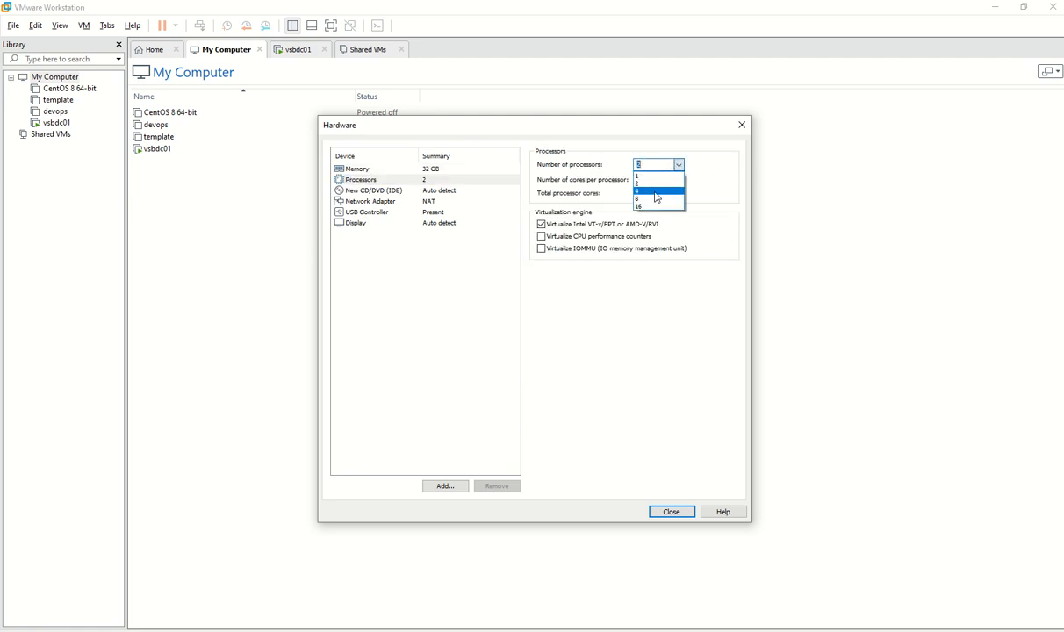
left_click(654, 192)
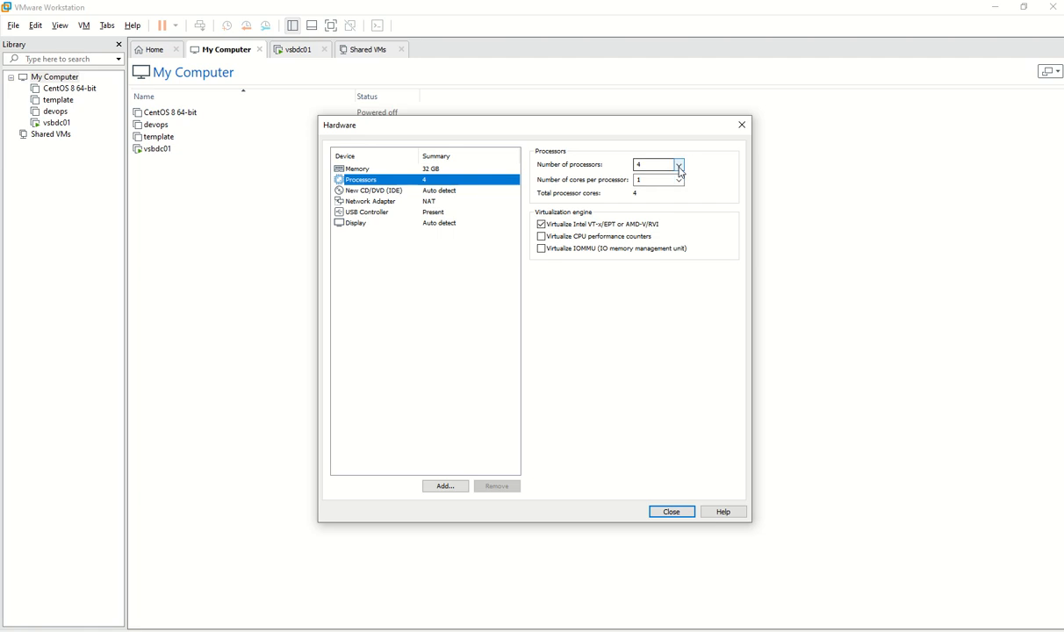
left_click(680, 168)
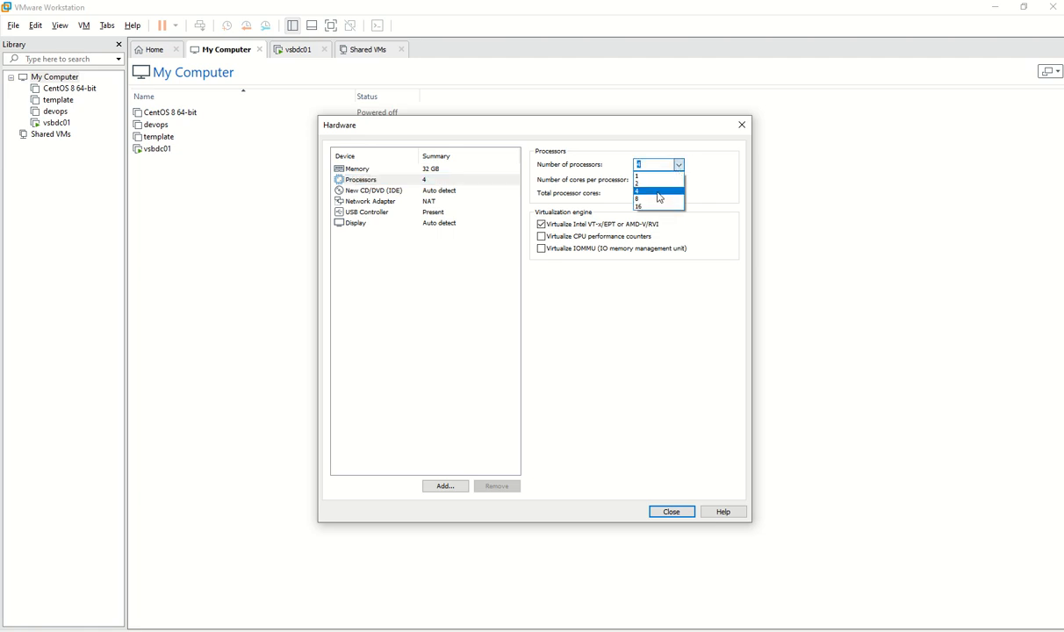
left_click(657, 199)
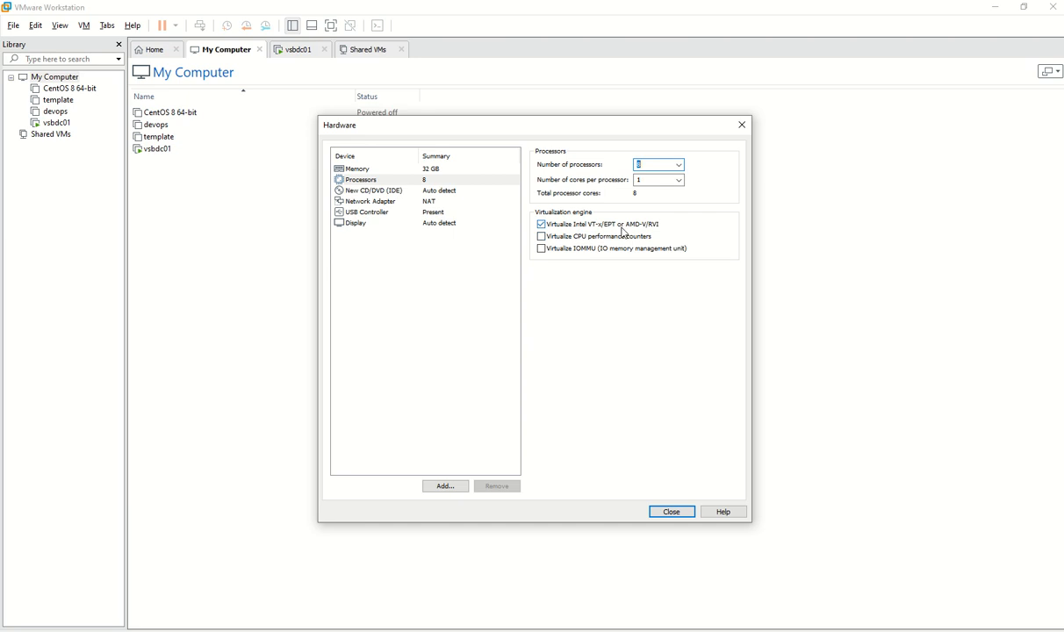
Switch the network adapter to Bridged with physical connection state replicated
left_click(427, 203)
left_click(568, 207)
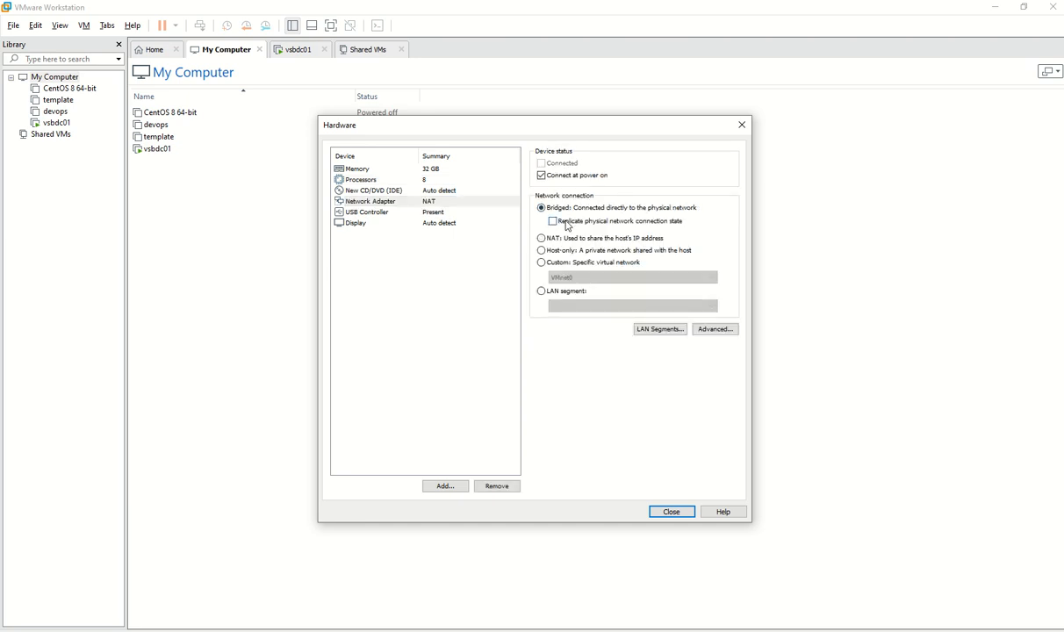
left_click(566, 222)
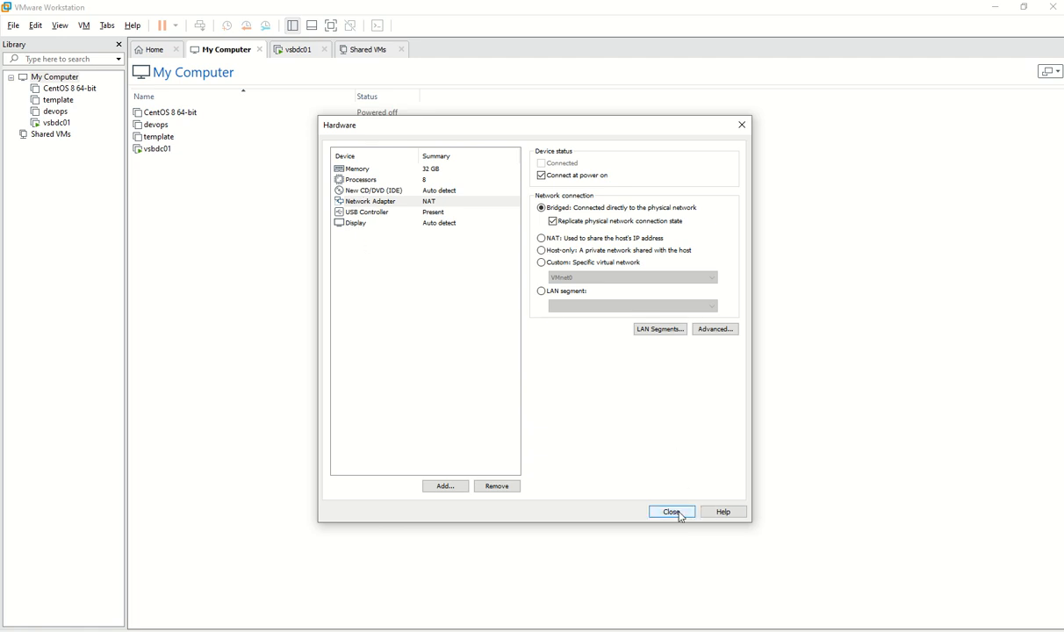
Attach the VMvisor ESXi installer ISO to the CD/DVD drive and close the hardware settings
left_click(360, 190)
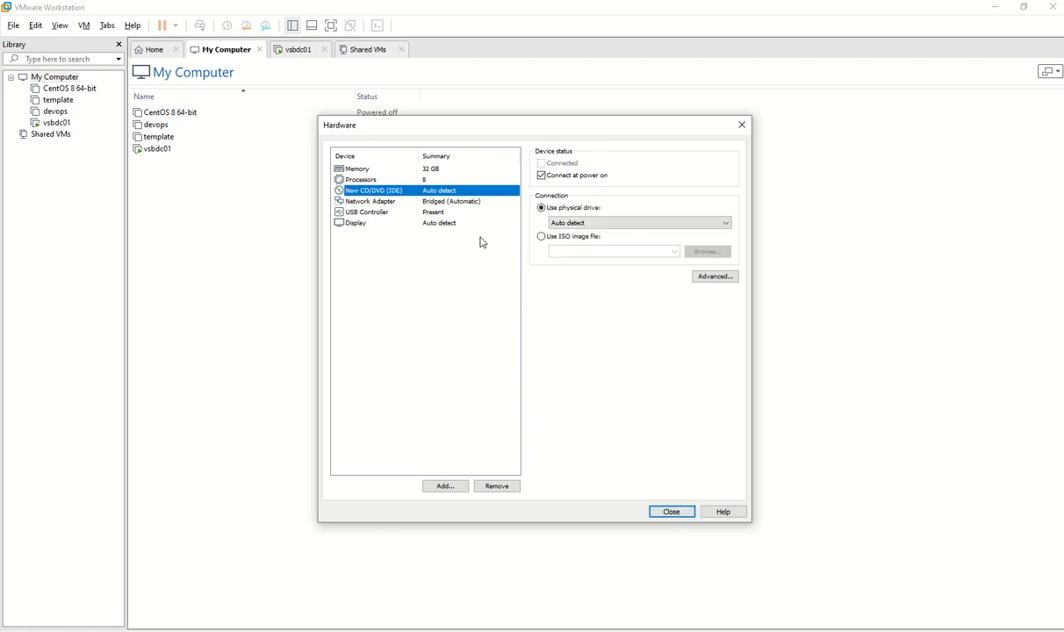
left_click(565, 242)
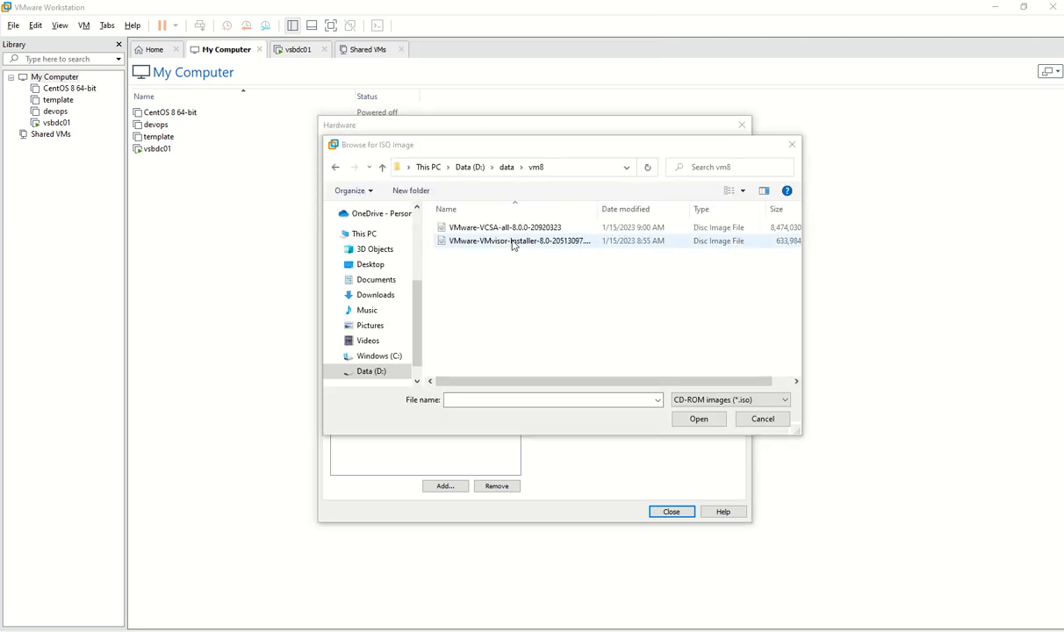
left_click(512, 242)
left_click(698, 419)
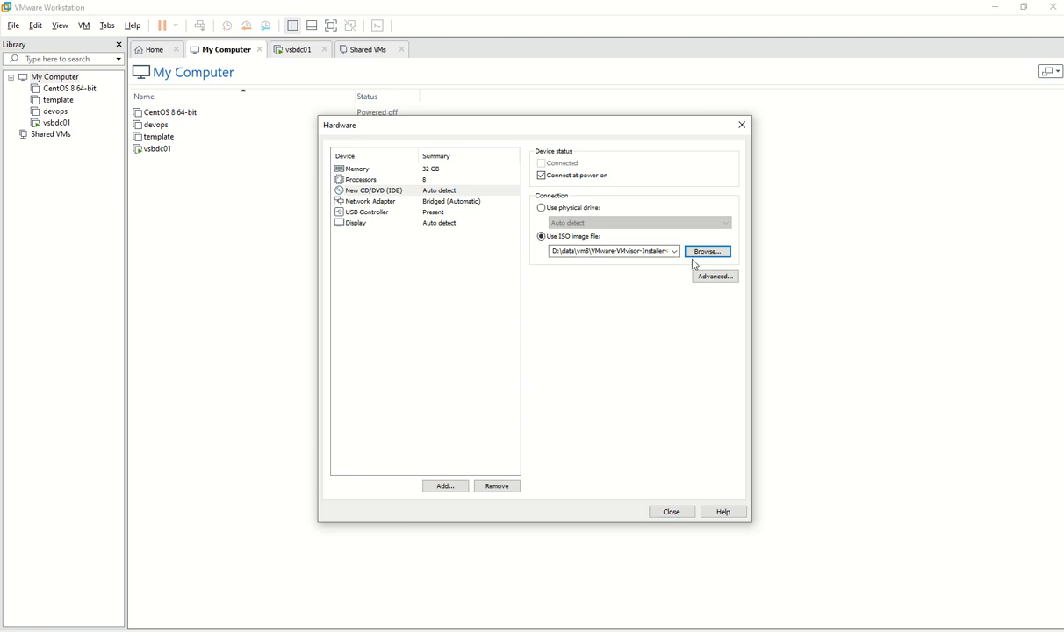
left_click(678, 514)
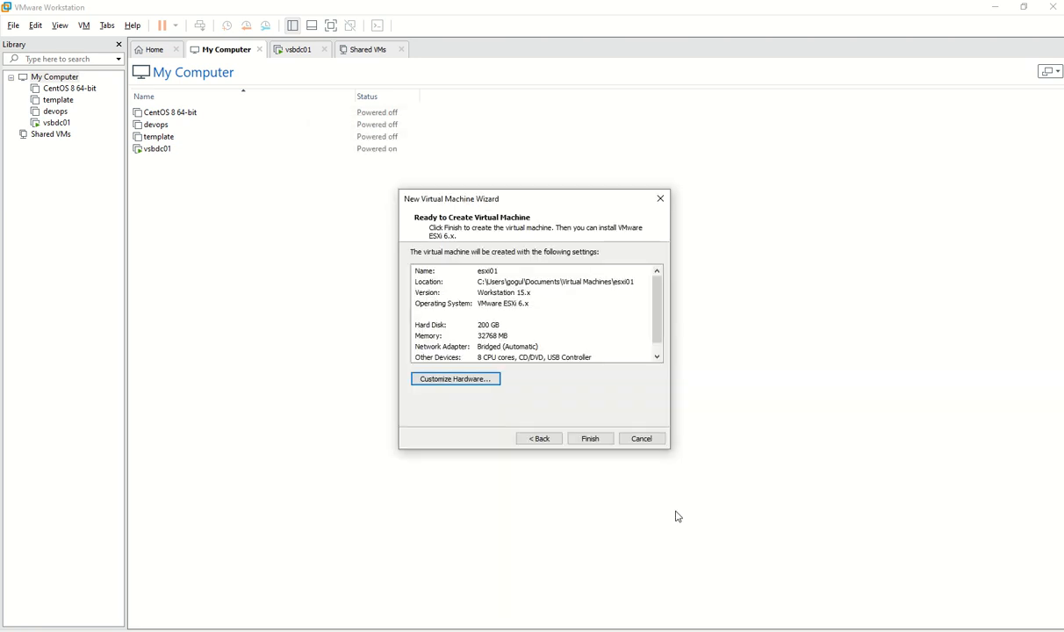
Finish creating esxi01, power it on in full-screen, and click into the console to start booting
left_click(599, 441)
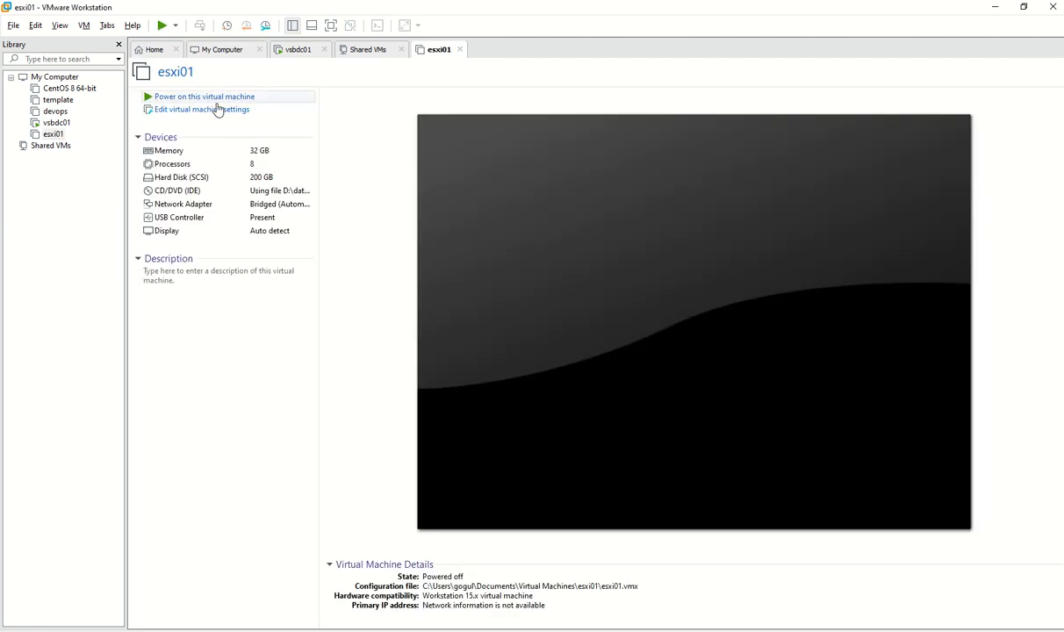
left_click(221, 99)
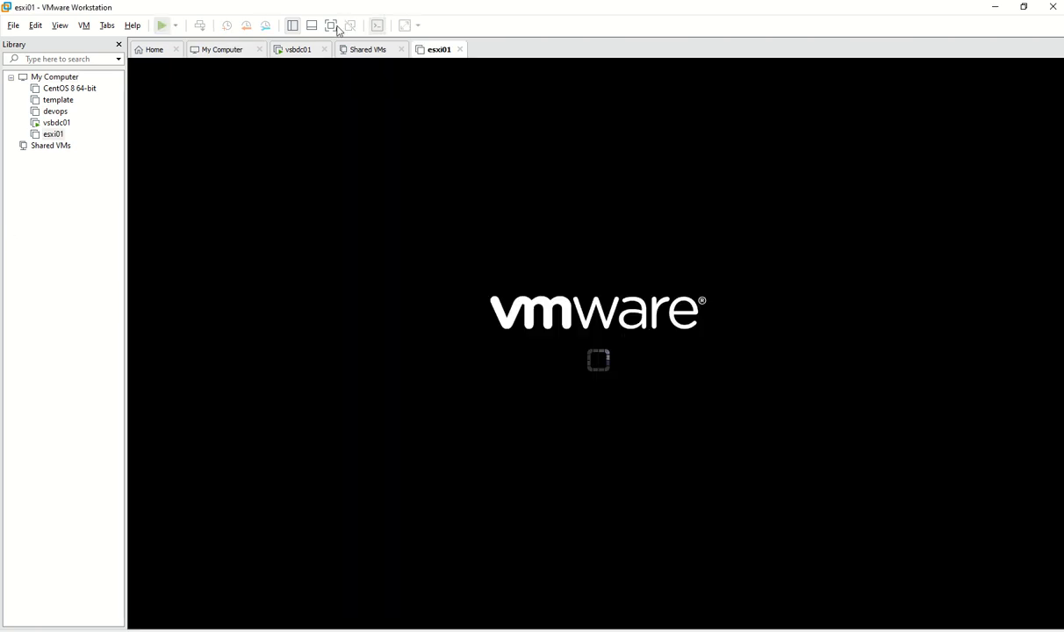
left_click(332, 25)
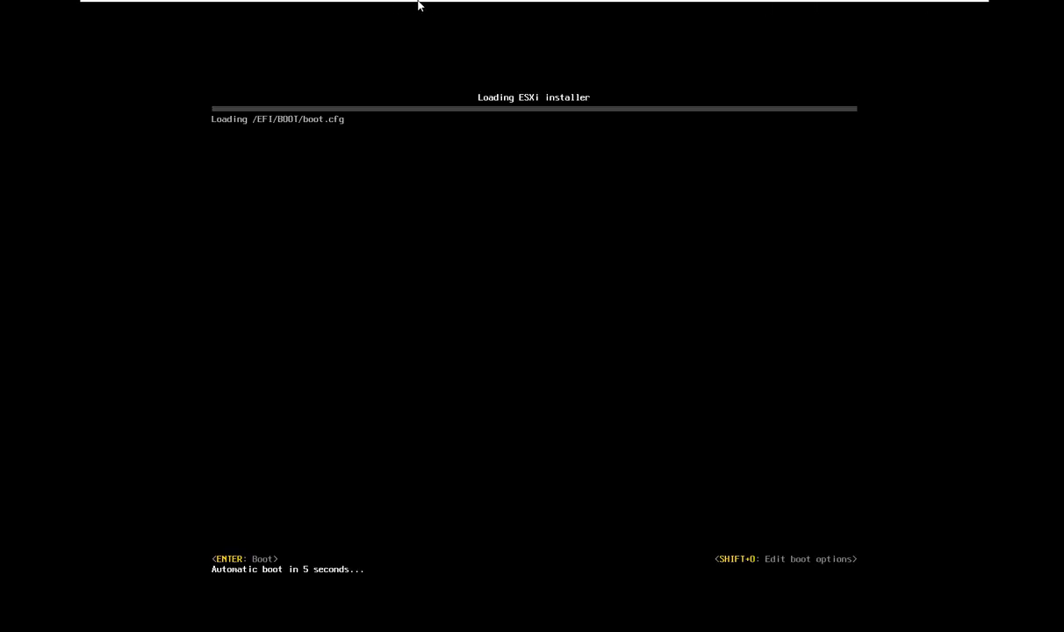
mouse_move(451, 4)
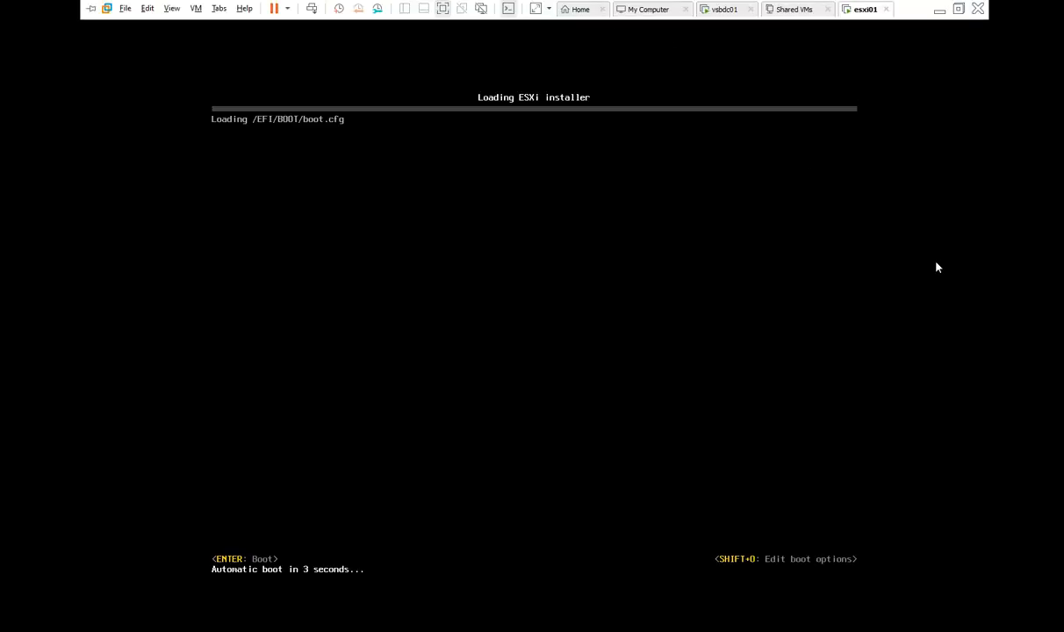
left_click(834, 354)
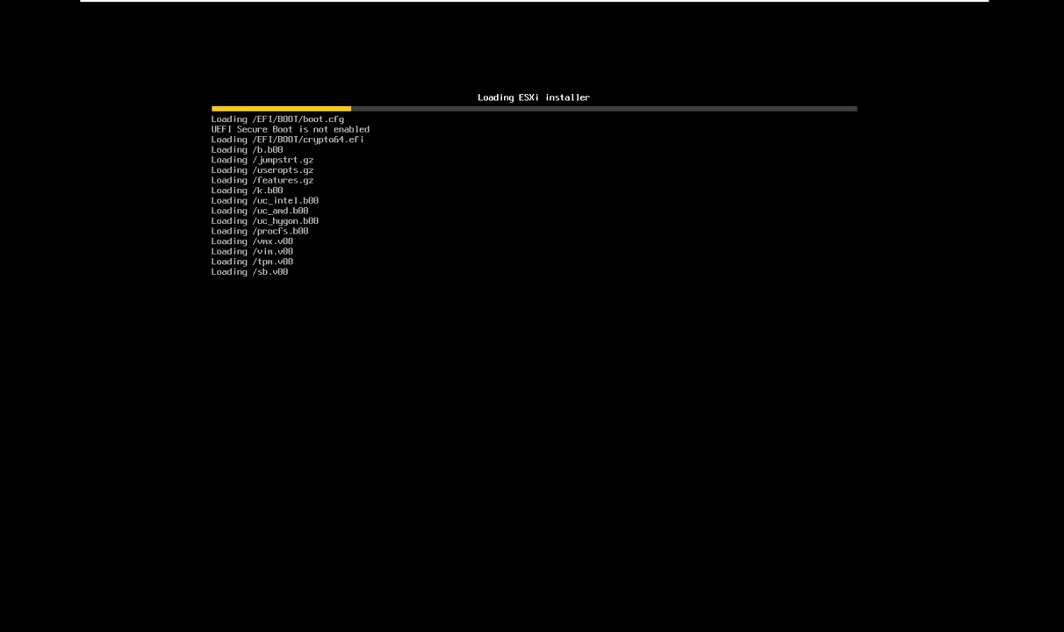
key("ctrl+alt")
mouse_move(764, 5)
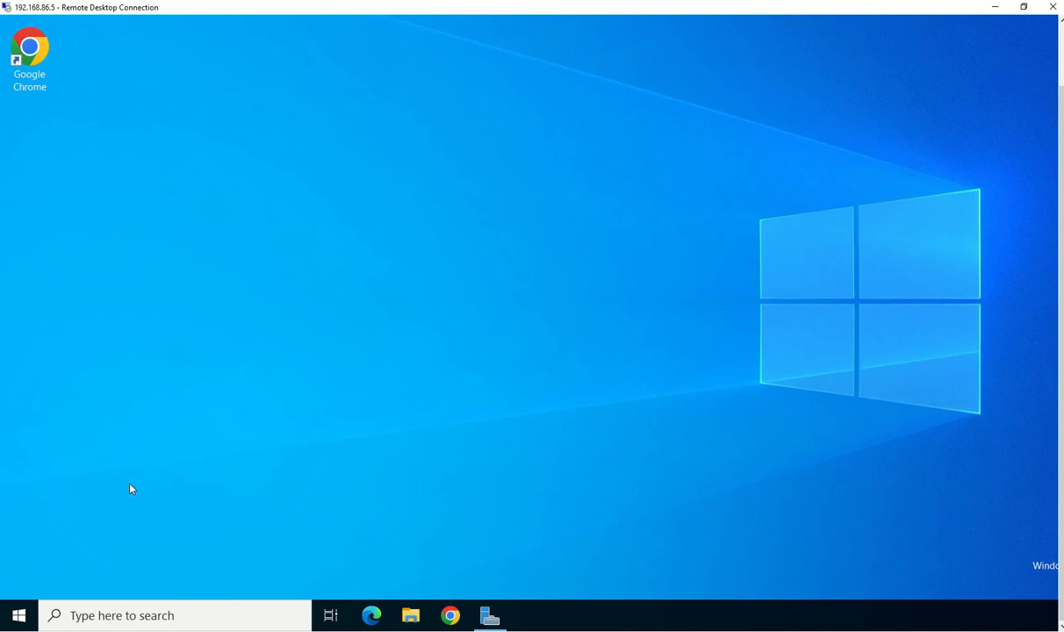
Launch DNS Manager (dnsmgmt.msc) from the Run box in the remote session
right_click(18, 614)
left_click(82, 532)
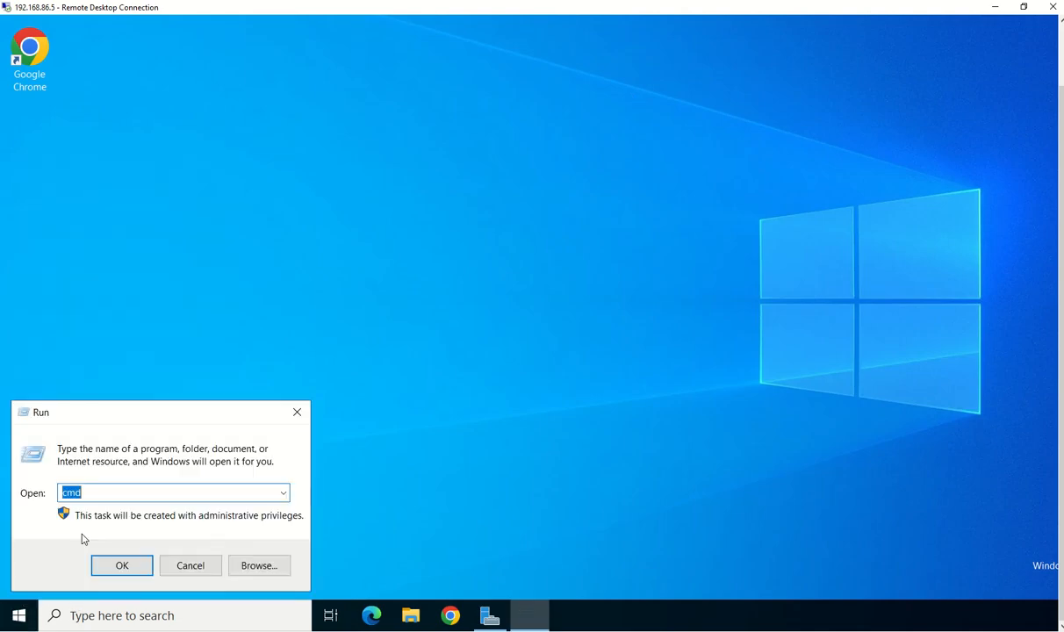
type("dns")
key("Down")
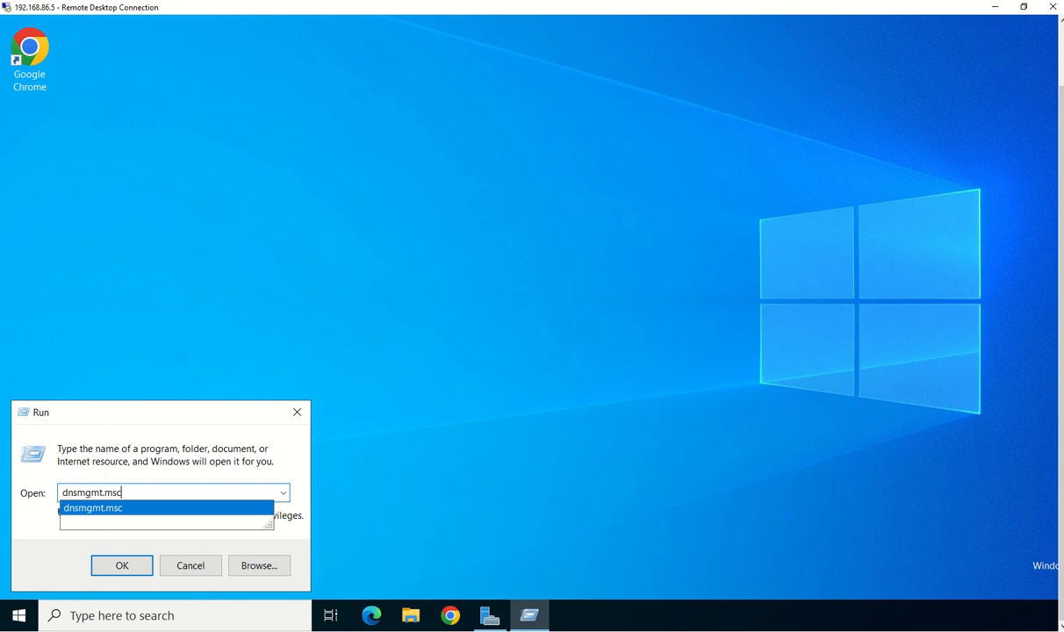
key("Return")
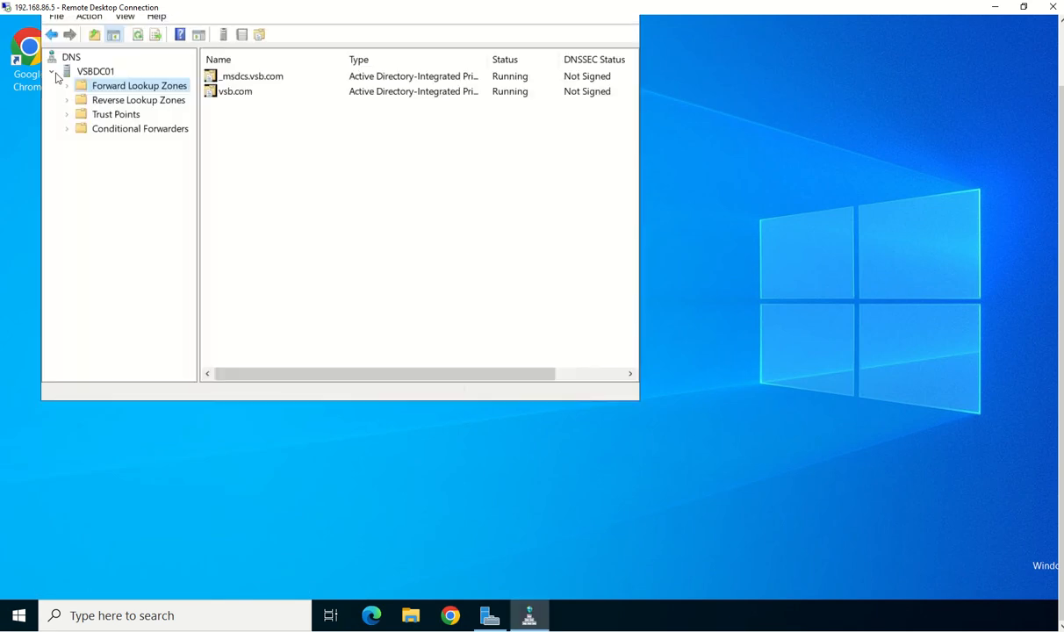
Check the vsbdc01, vc01 and esxi01 host records in the vsb.com zone, then minimize the remote session
left_click(67, 86)
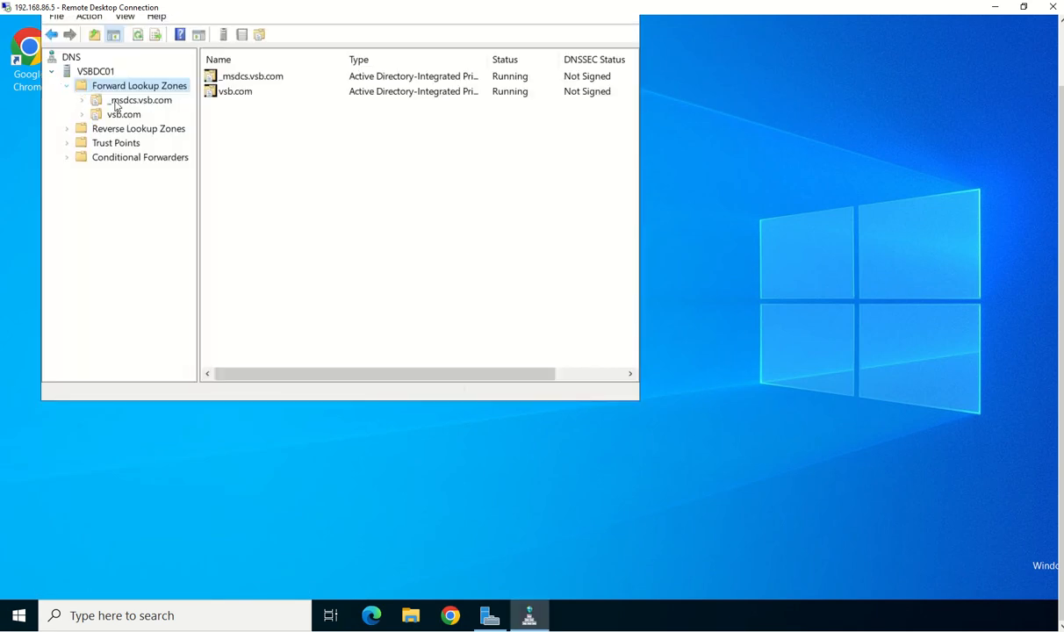
left_click(124, 114)
left_click(242, 243)
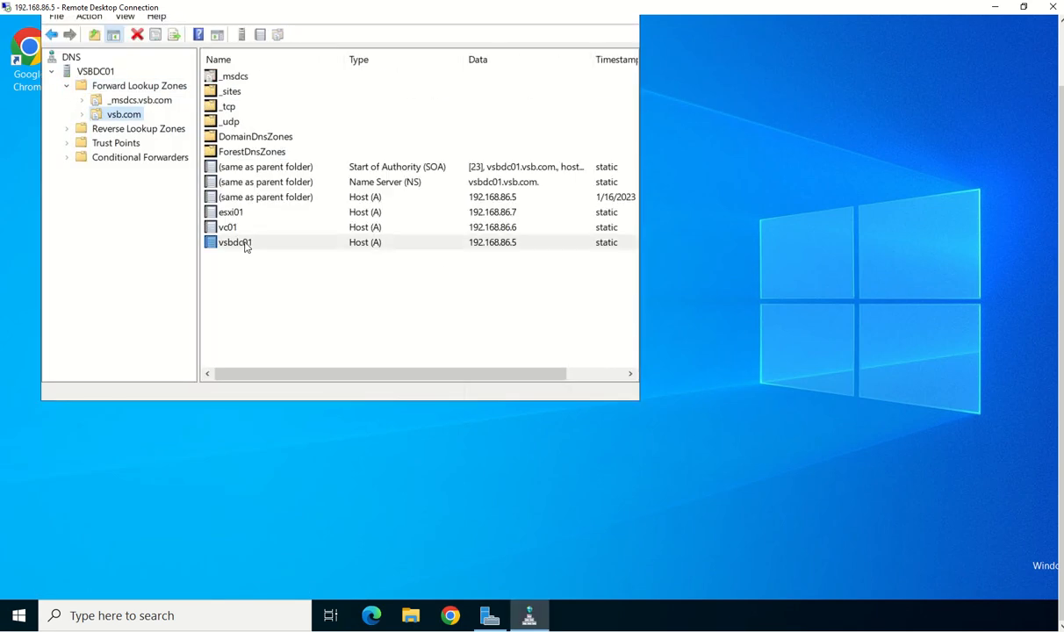
left_click(246, 228)
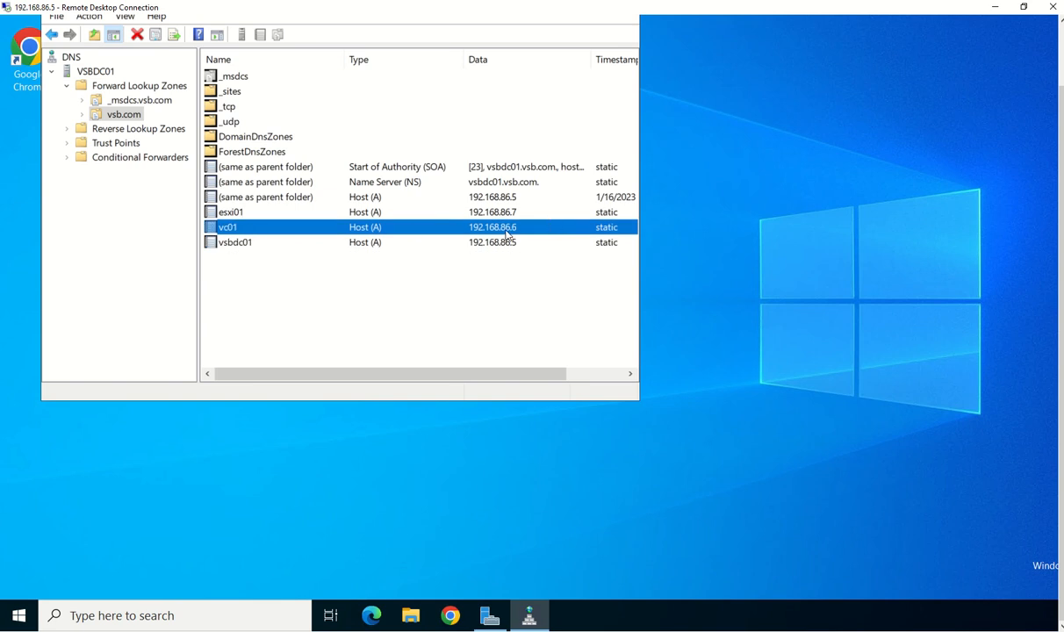
left_click(512, 214)
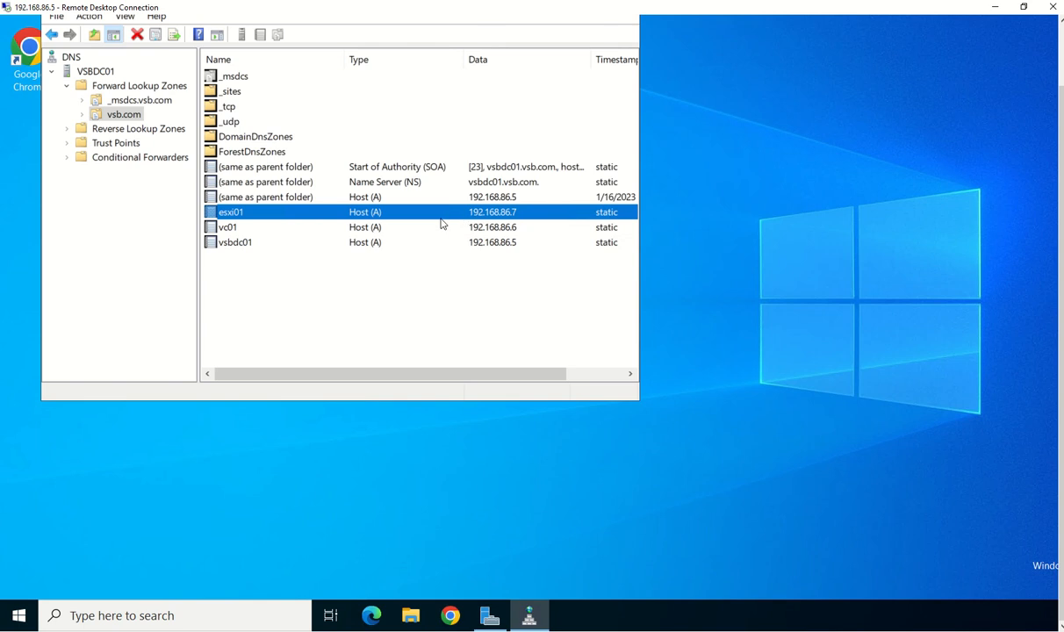
left_click(994, 12)
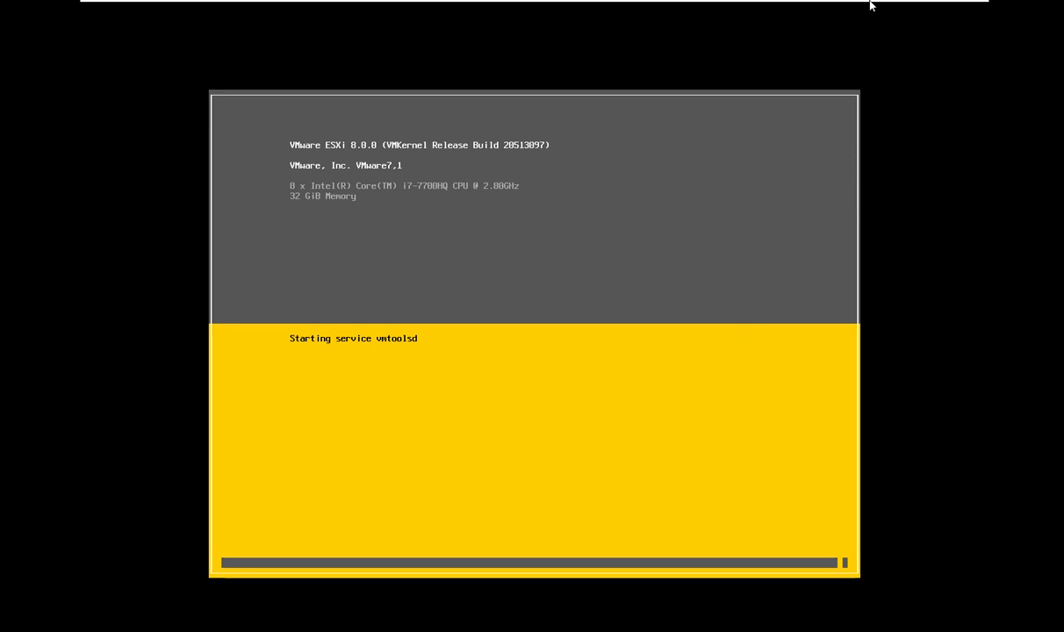
Exit full-screen on the esxi01 console and wait for the ESXi 8.0.0 installer welcome screen
mouse_move(881, 8)
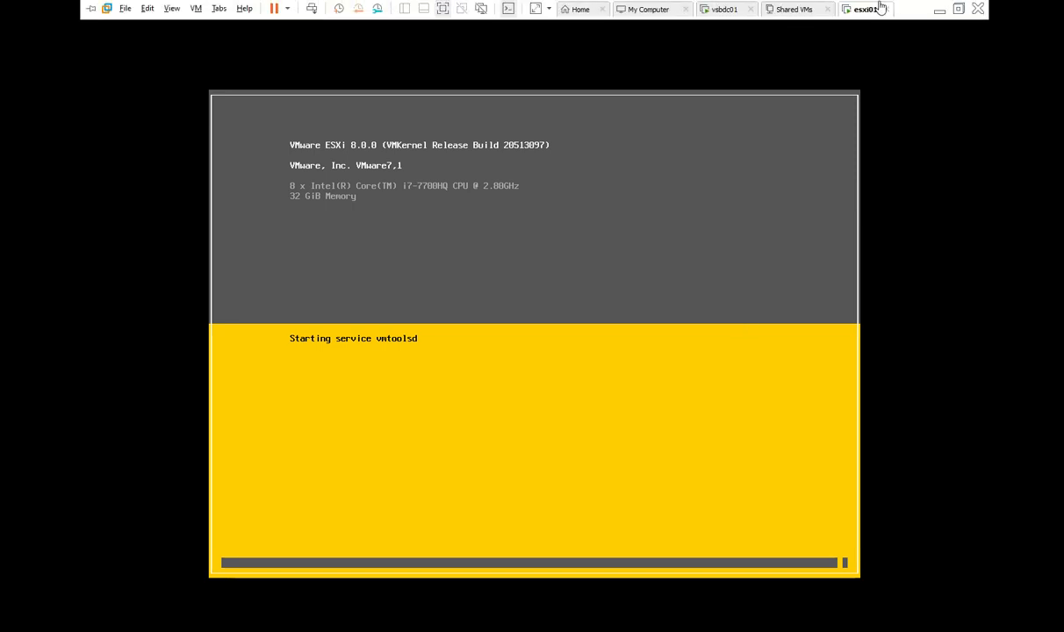
left_click(960, 9)
mouse_move(468, 6)
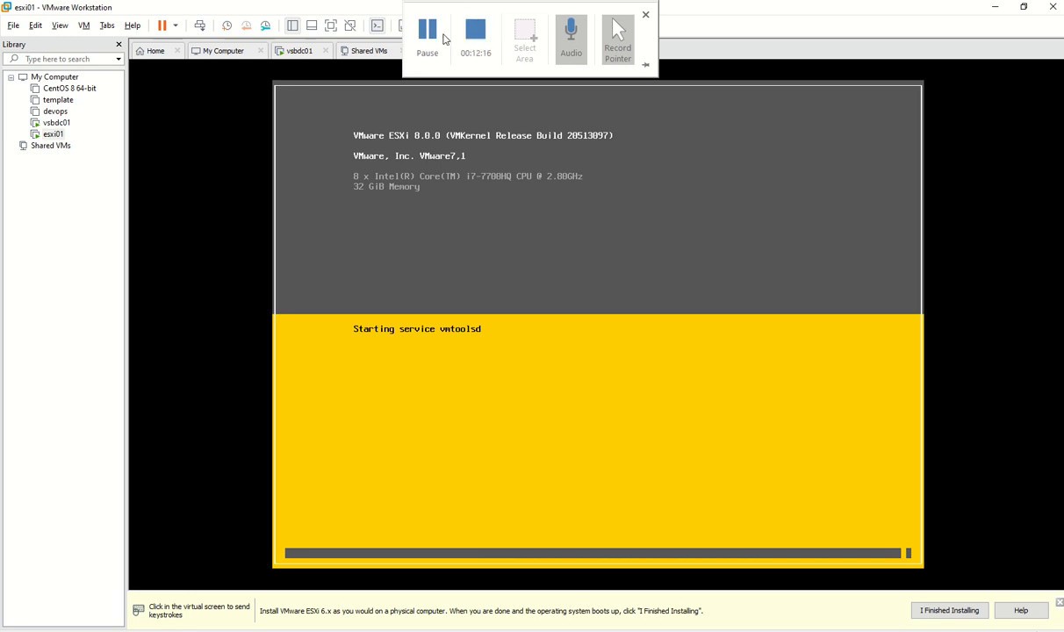
left_click(428, 36)
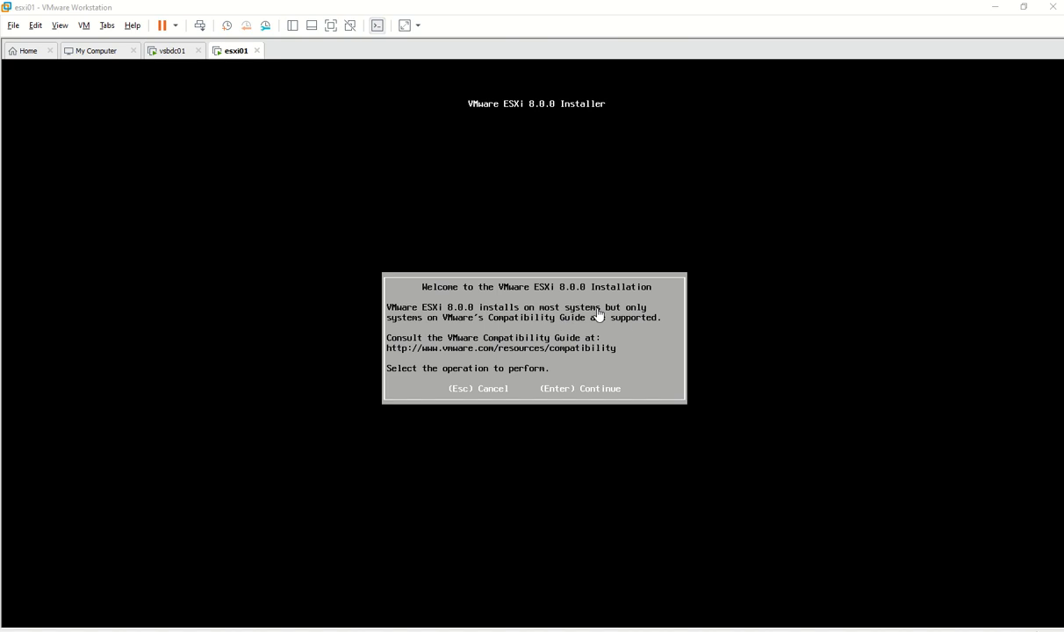
Continue past the ESXi installer welcome screen and accept the EULA with F11
left_click(564, 293)
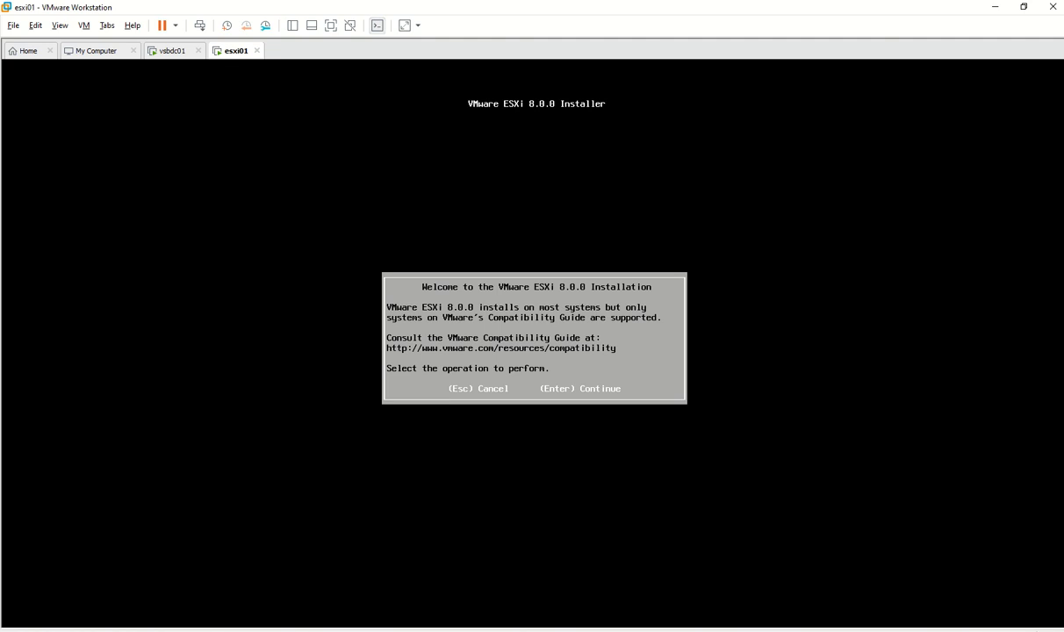
key("Return")
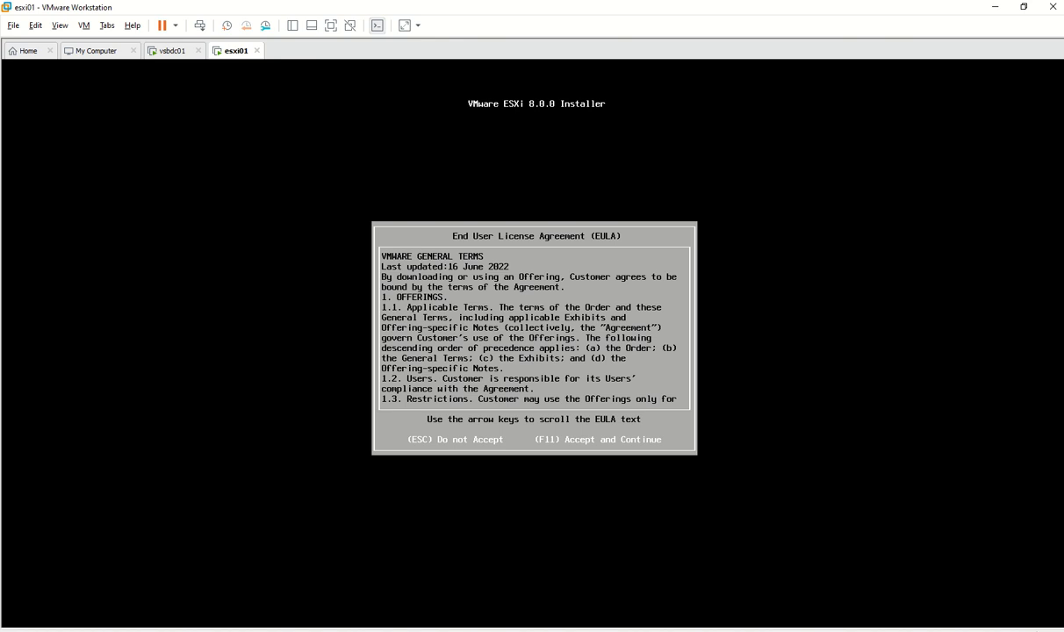
key("F11")
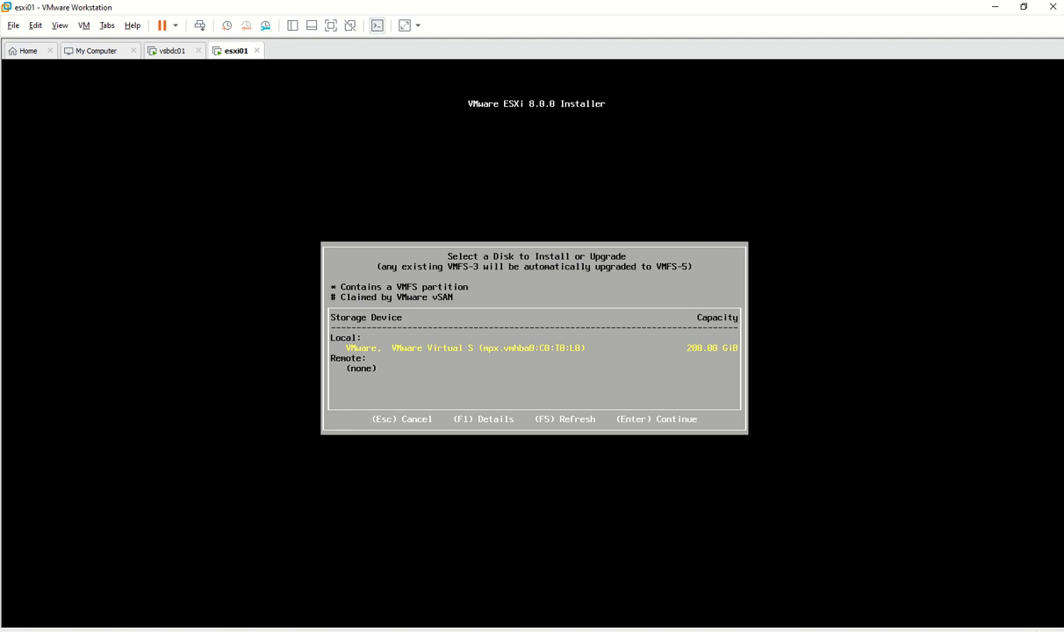
View the 200 GiB virtual disk's details, close them, and pick it as the install target
key("Return")
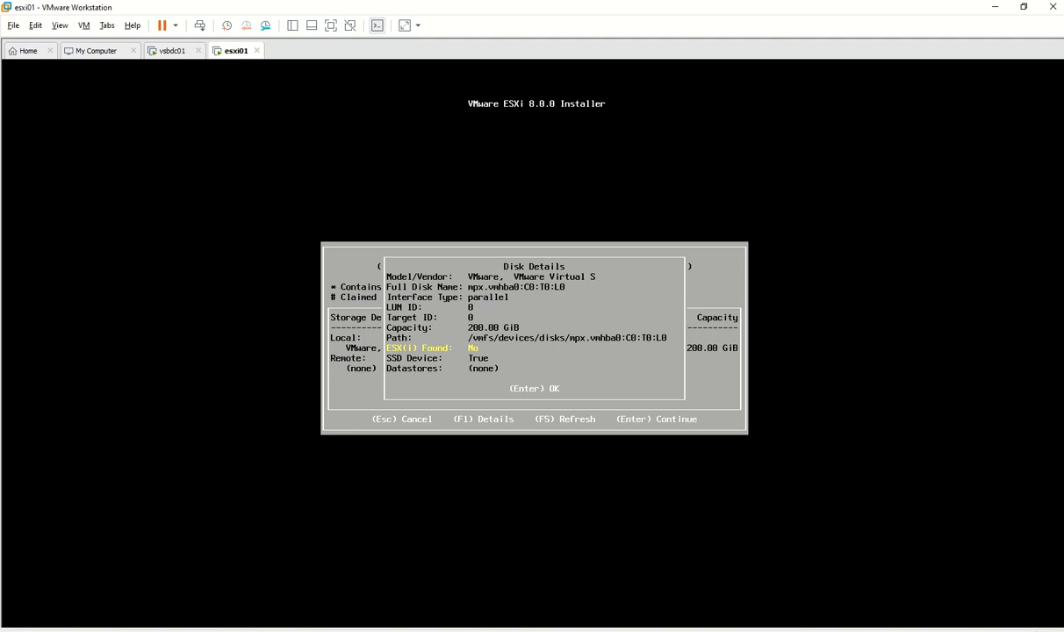
key("Return")
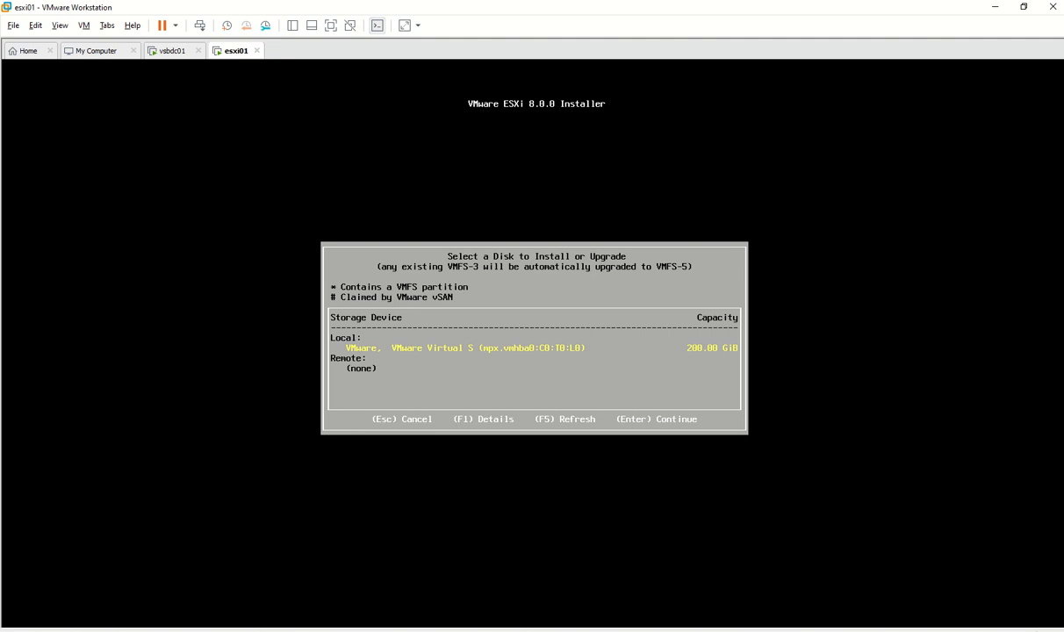
key("Return")
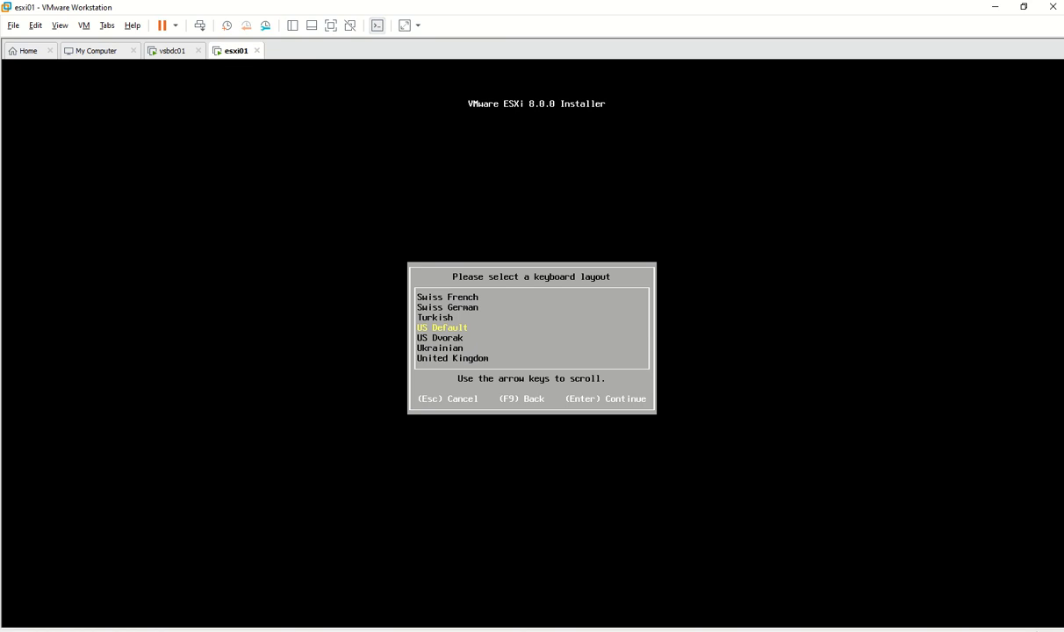
Keep the US Default keyboard layout, then enter and confirm the root password
key("Return")
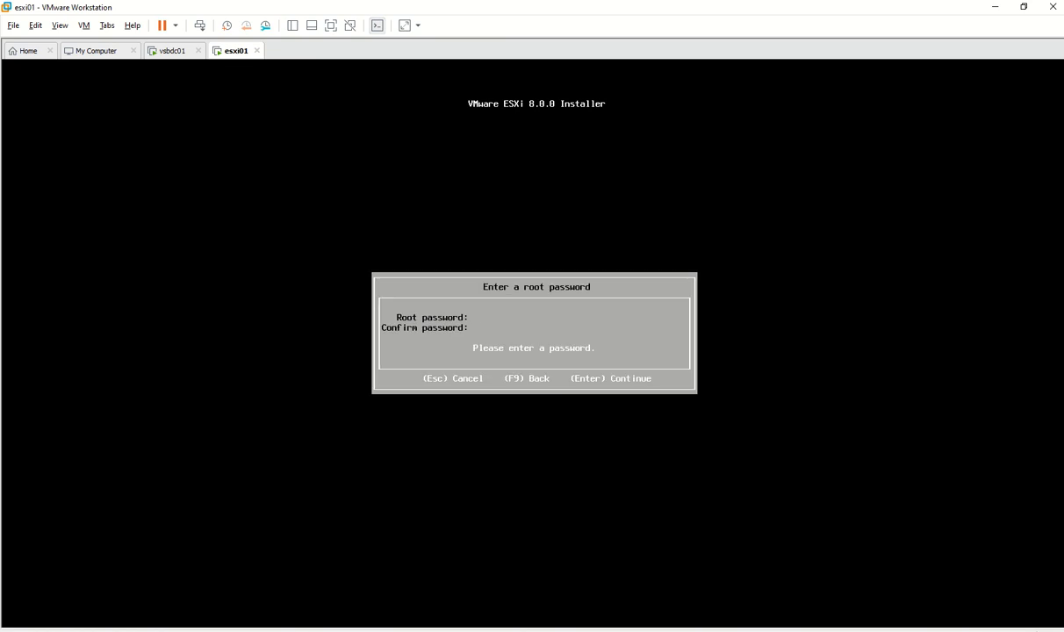
type("V")
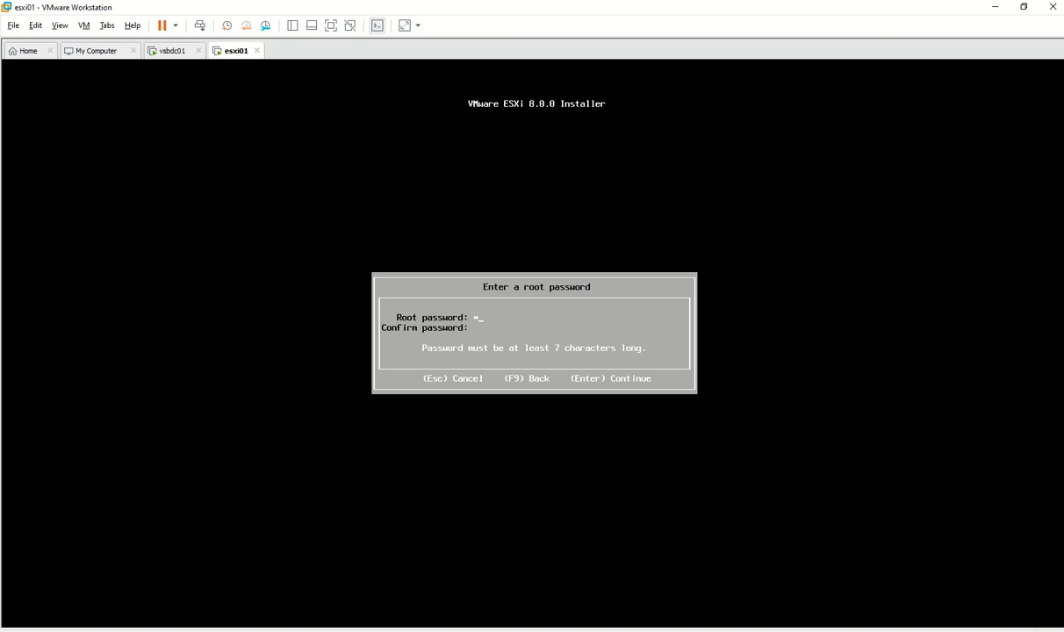
type("Mware123")
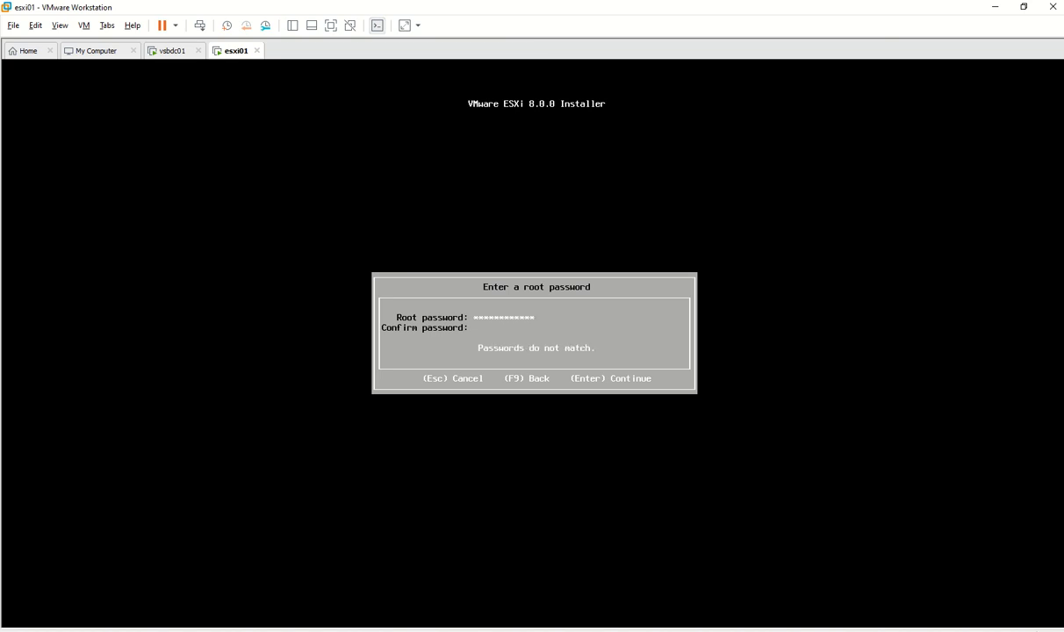
type("V***********")
key("Return")
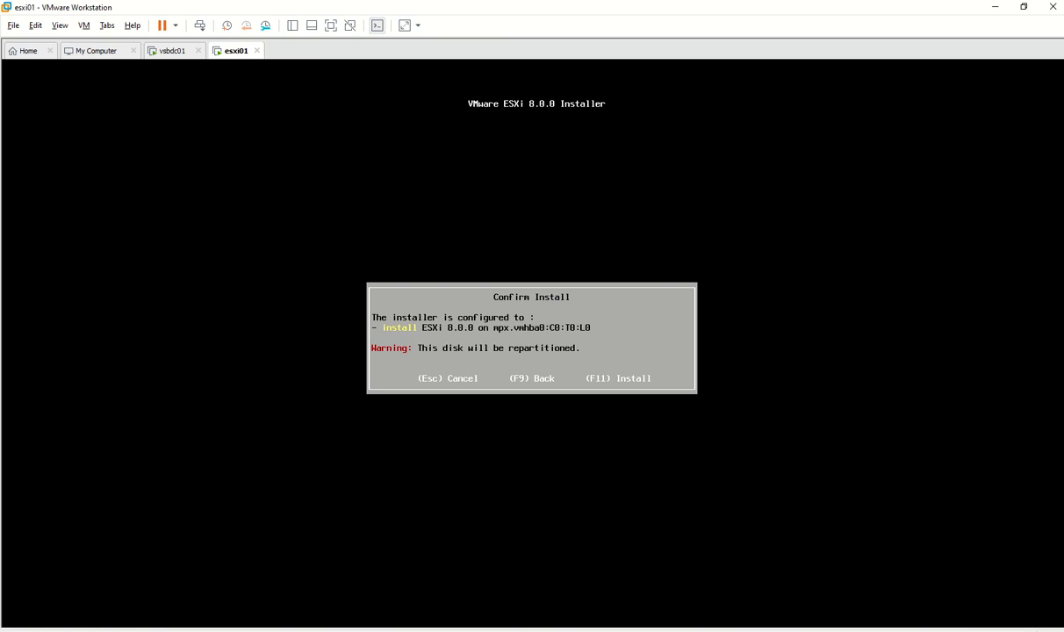
Install ESXi 8.0.0 with F11 and reboot the host once installation completes
key("F11")
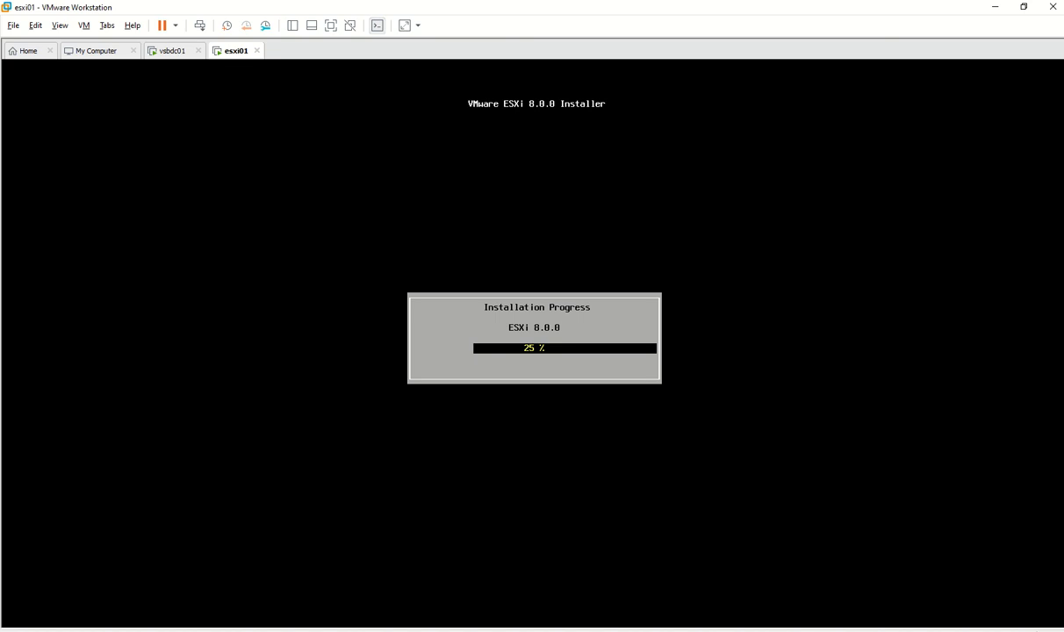
mouse_move(488, 8)
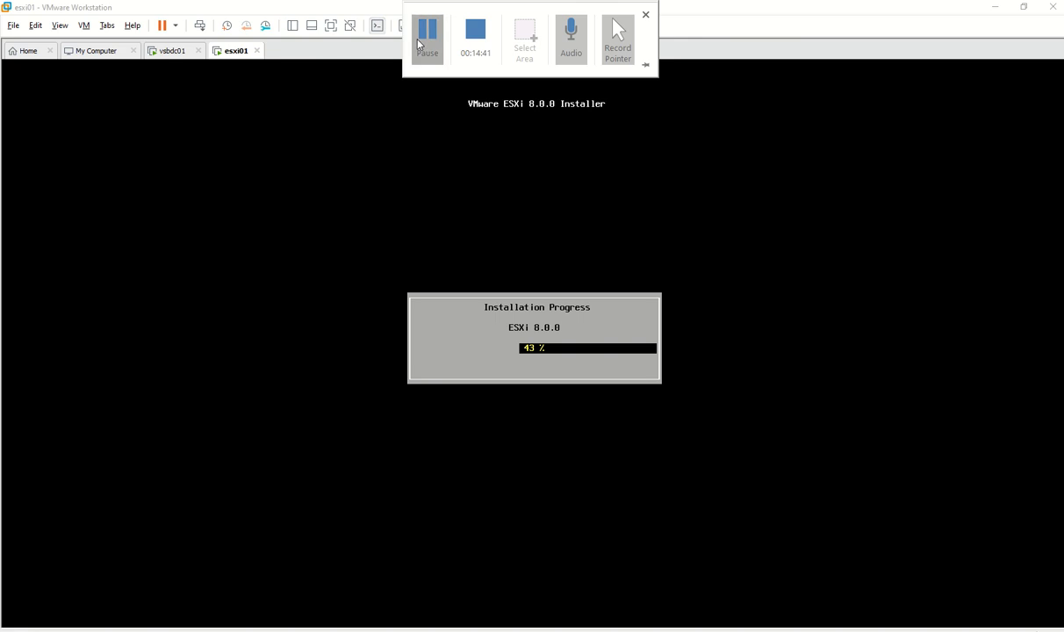
left_click(418, 45)
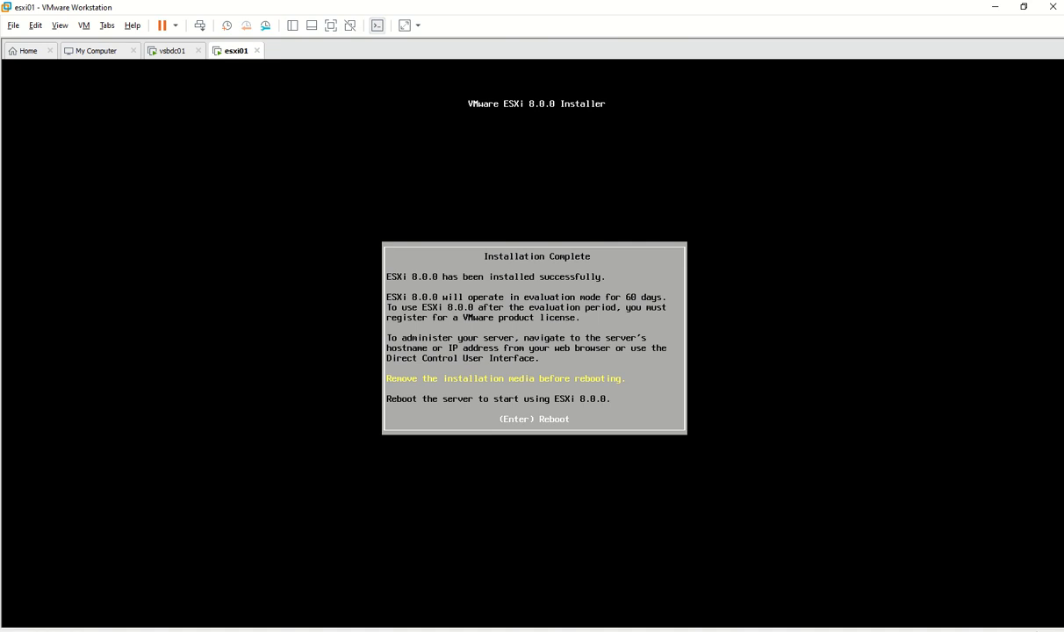
key("Return")
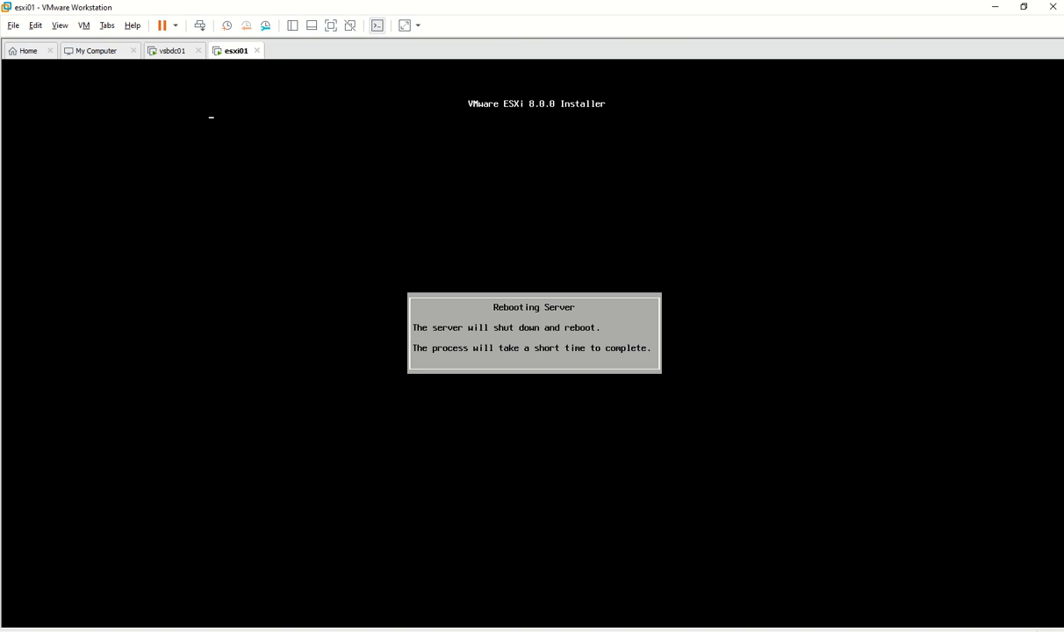
mouse_move(444, 6)
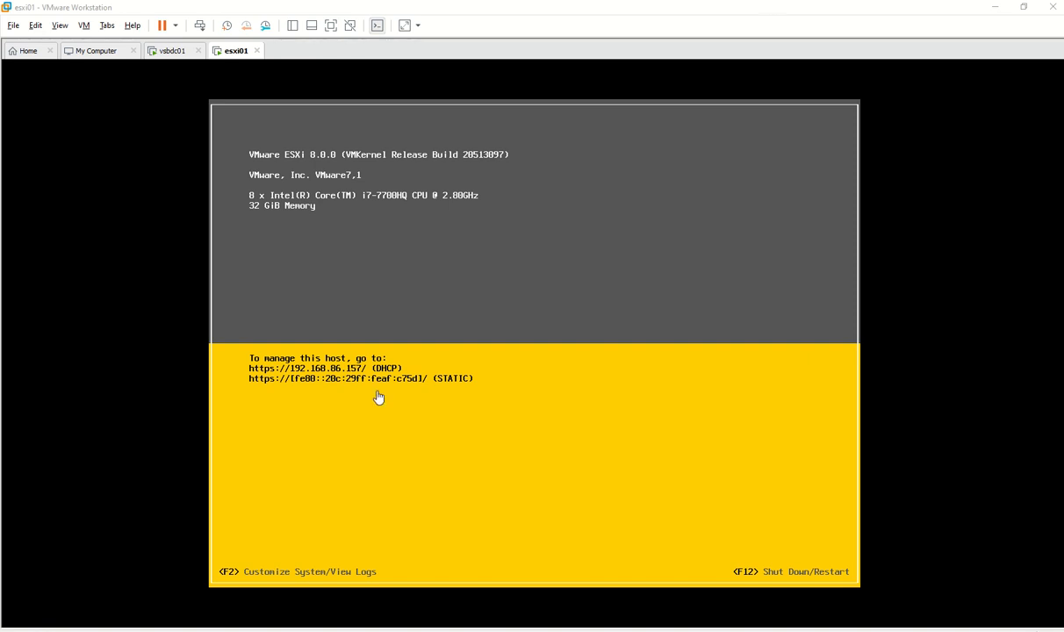
Log in to the esxi01 console as root, entering the root password at the F2 prompt
left_click(533, 274)
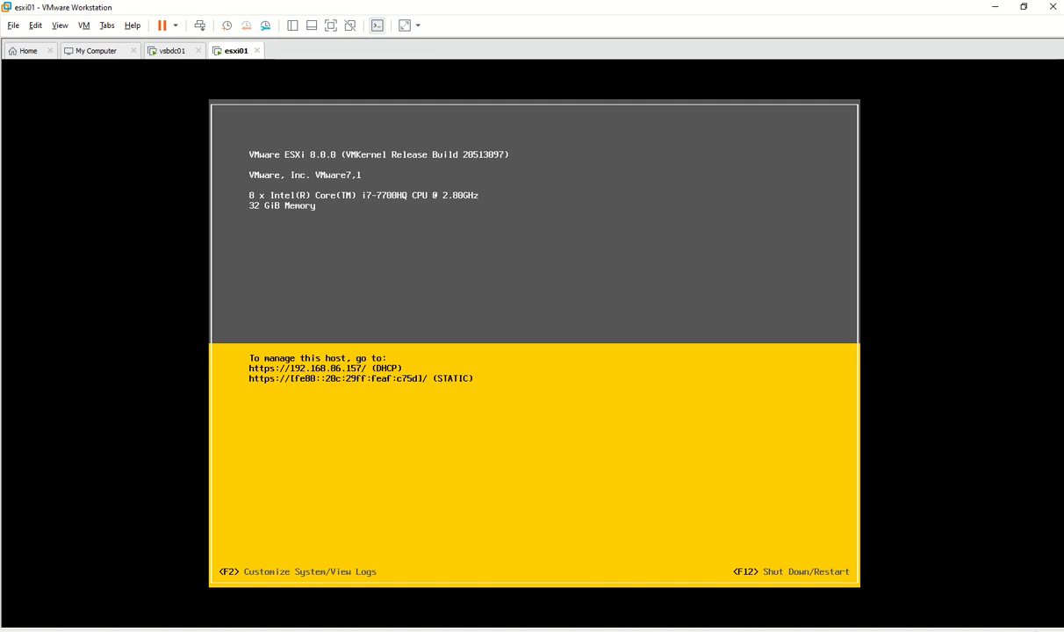
key("F2")
key("Tab")
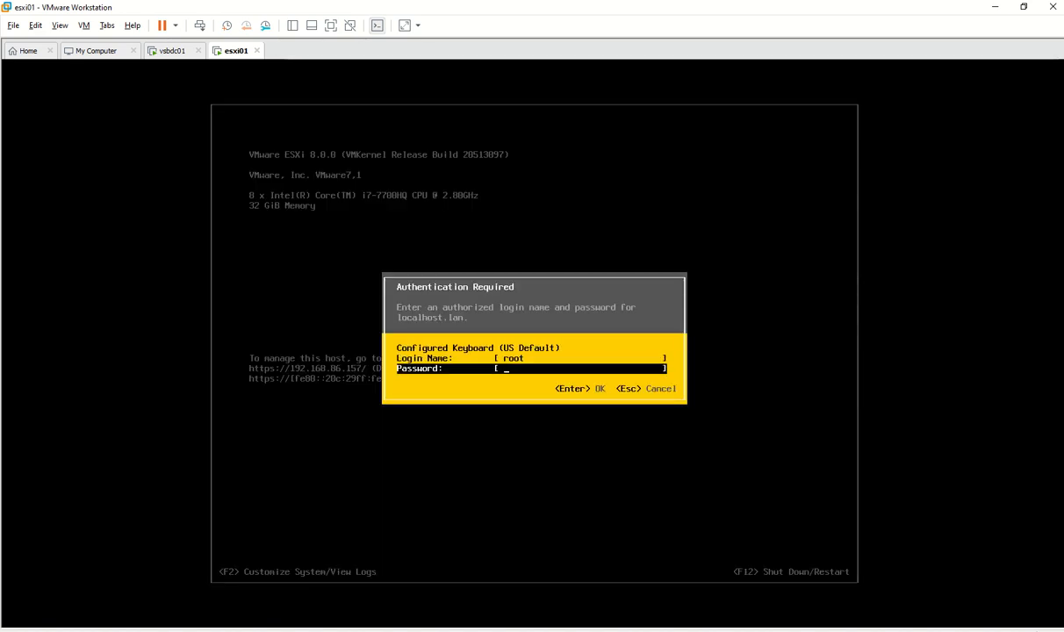
type("*******")
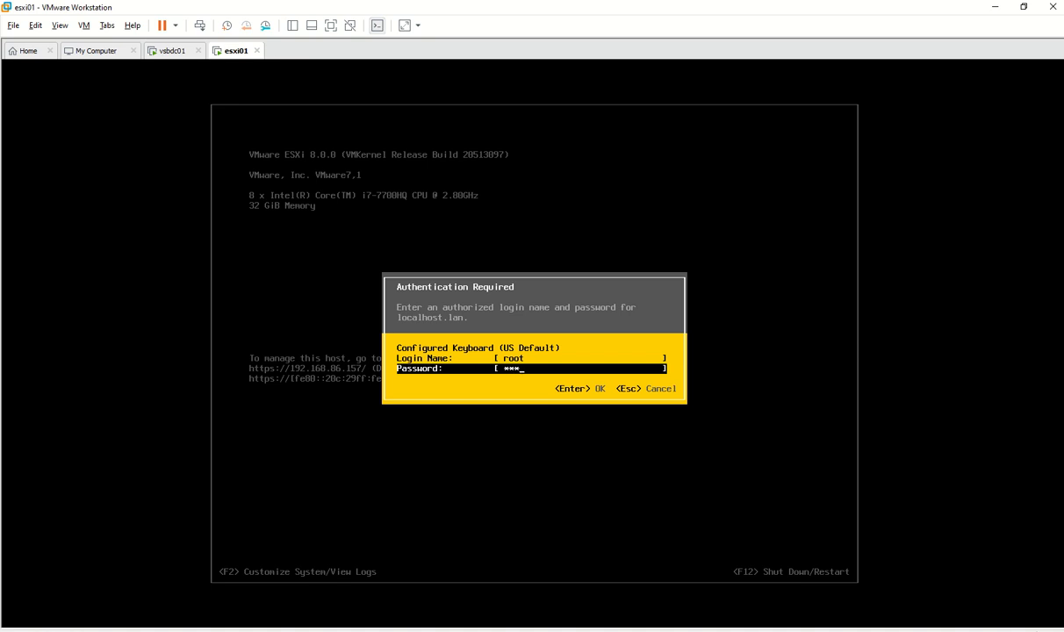
type("****")
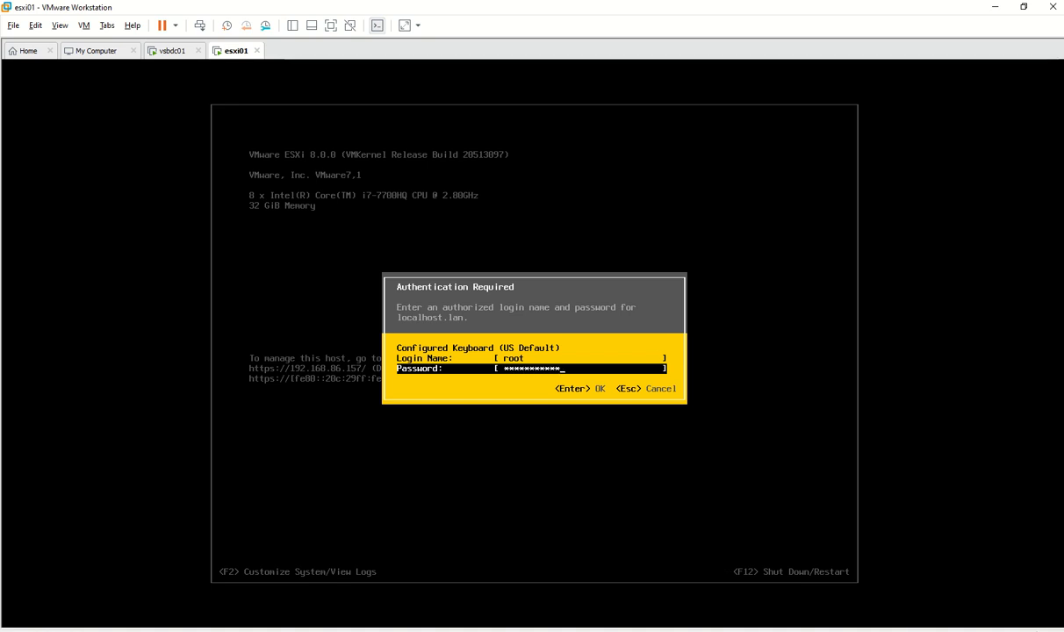
key("Return")
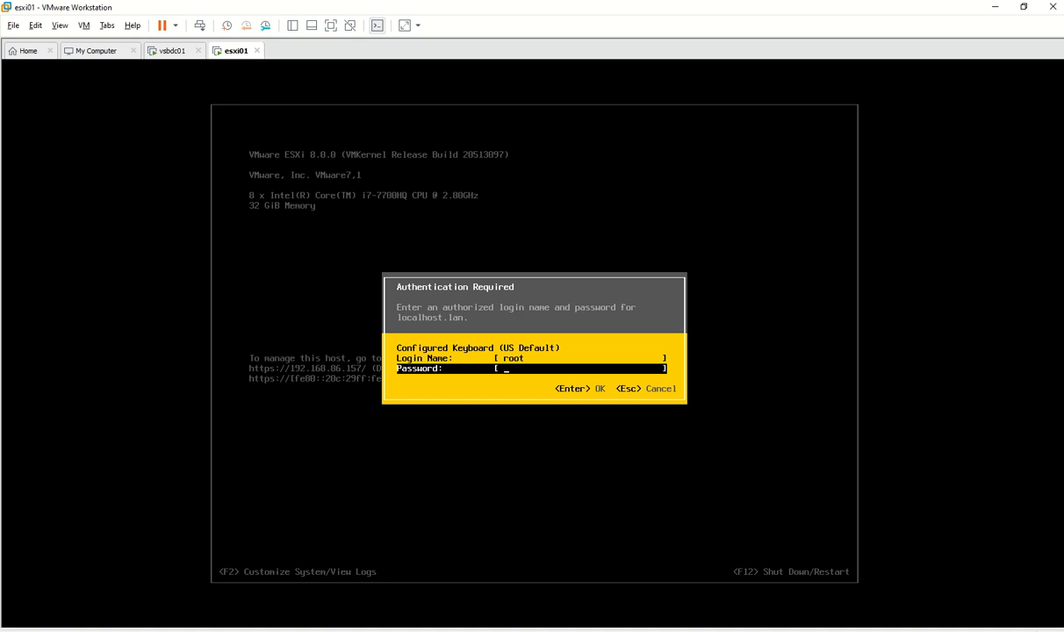
type("*********")
key("Return")
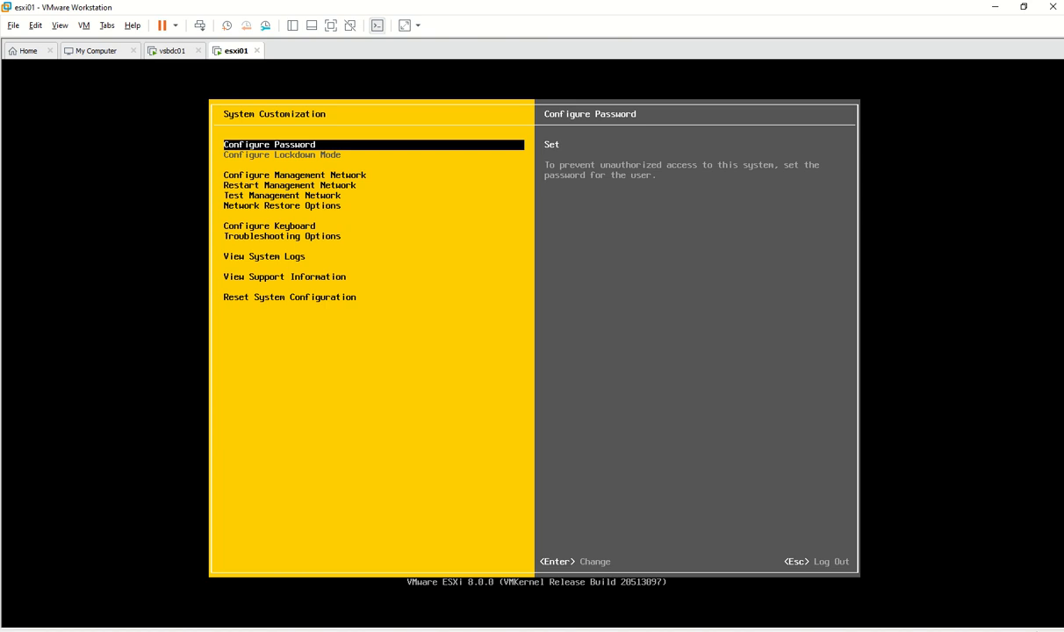
Open the management network's IPv4 Configuration and choose Set static IPv4 address
key("Down")
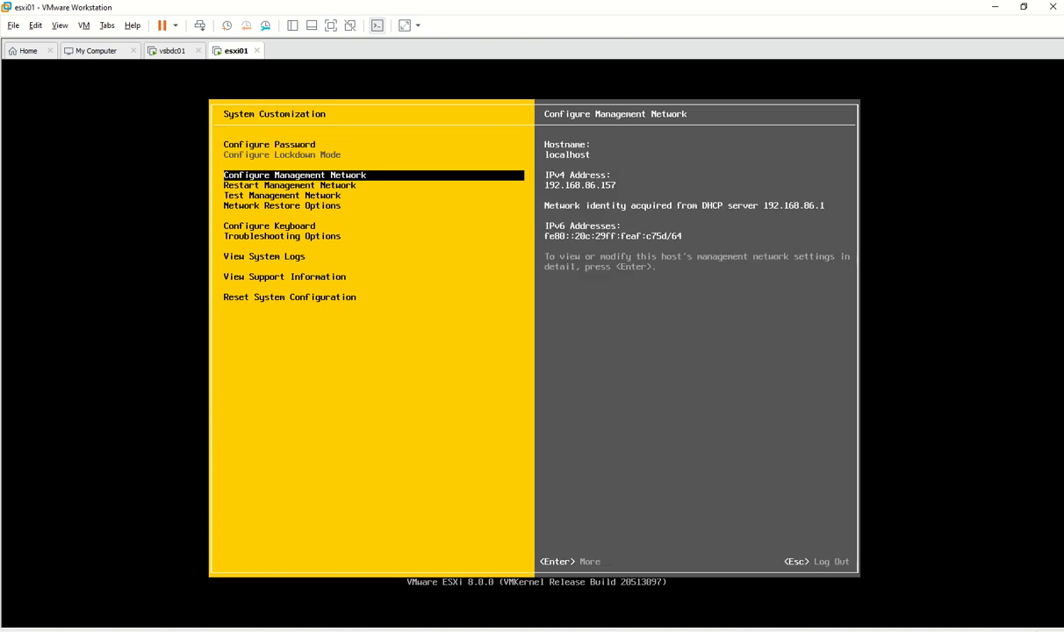
key("Return")
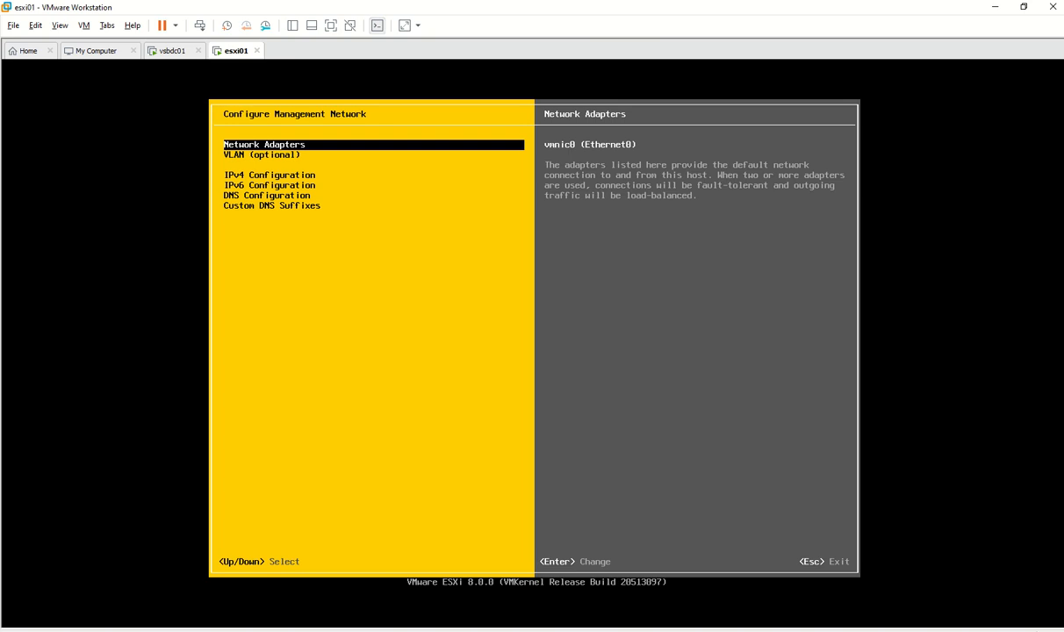
key("Down")
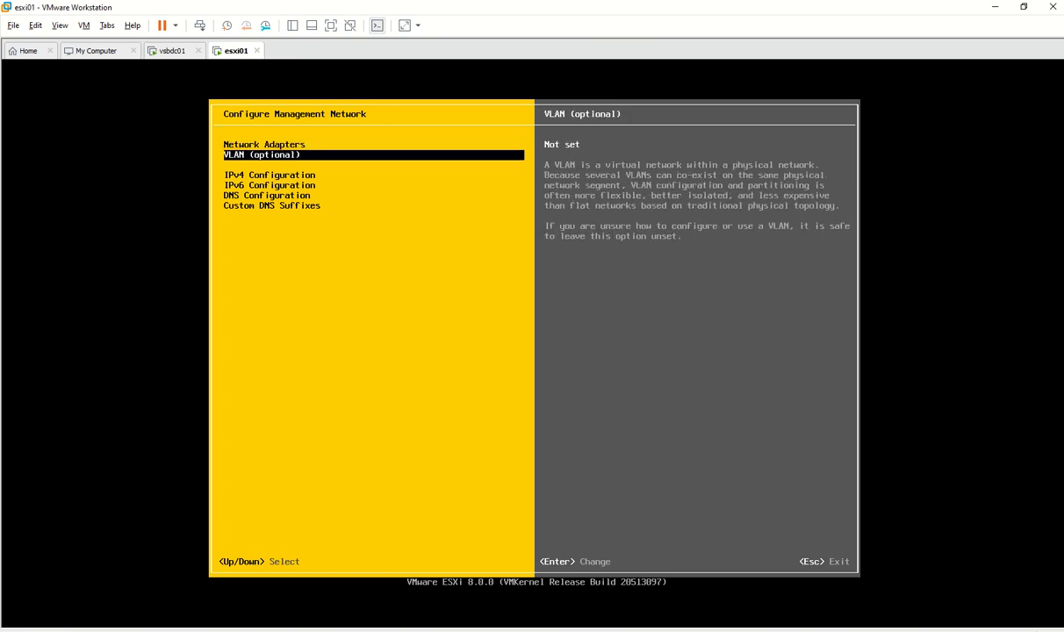
key("Down")
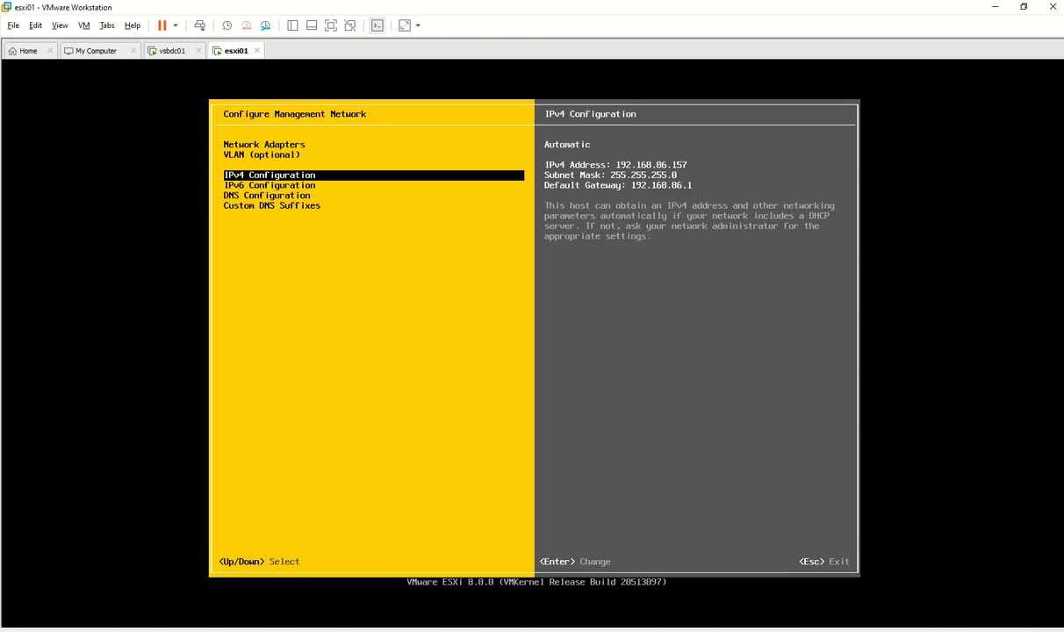
key("Return")
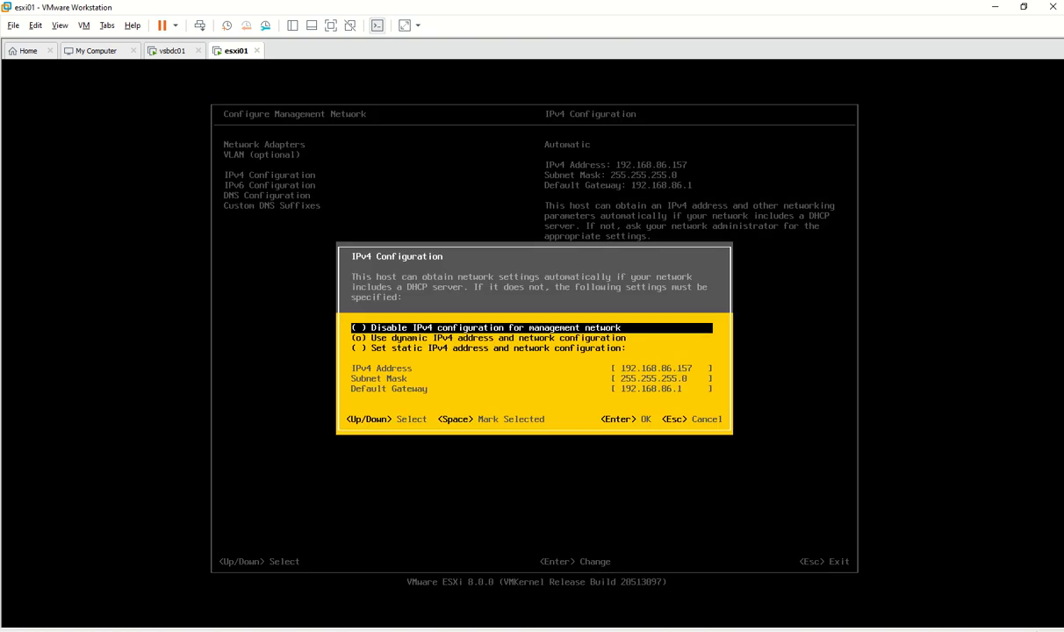
key("Down")
key("Down")
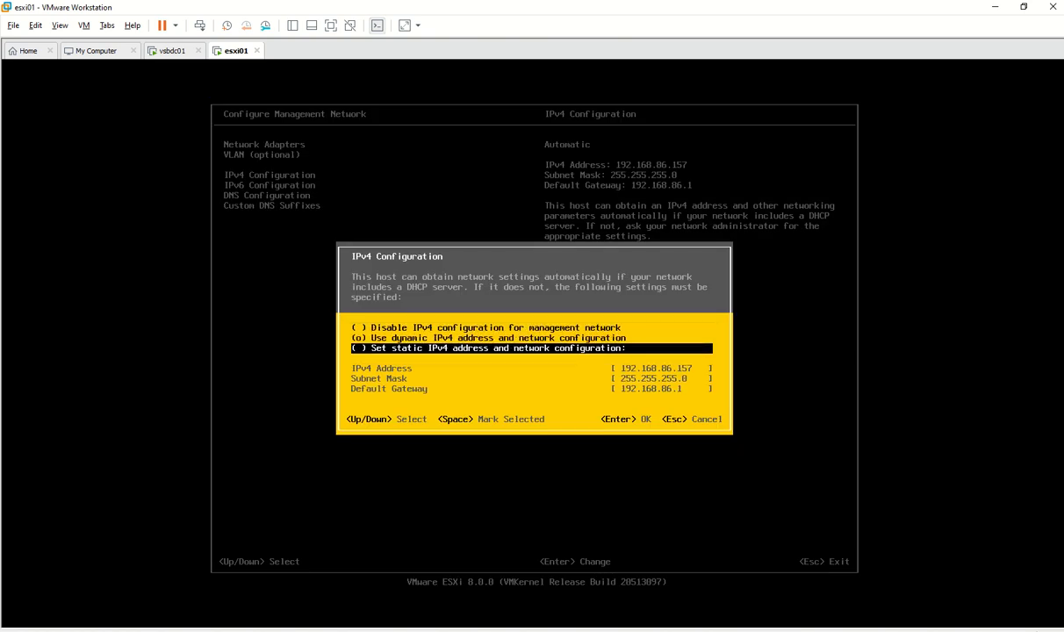
key("space")
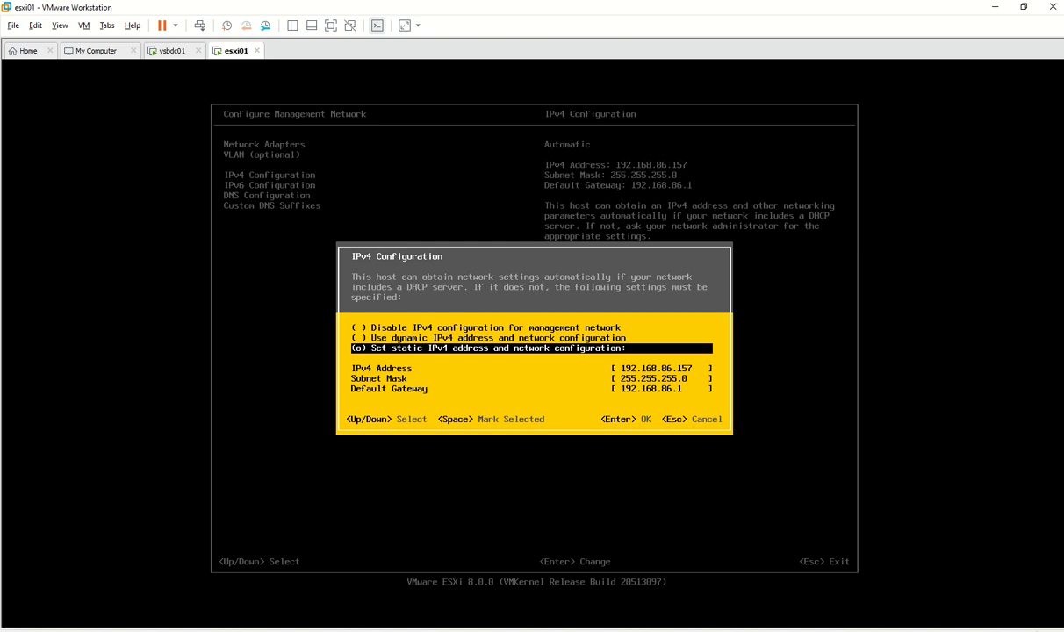
key("Down")
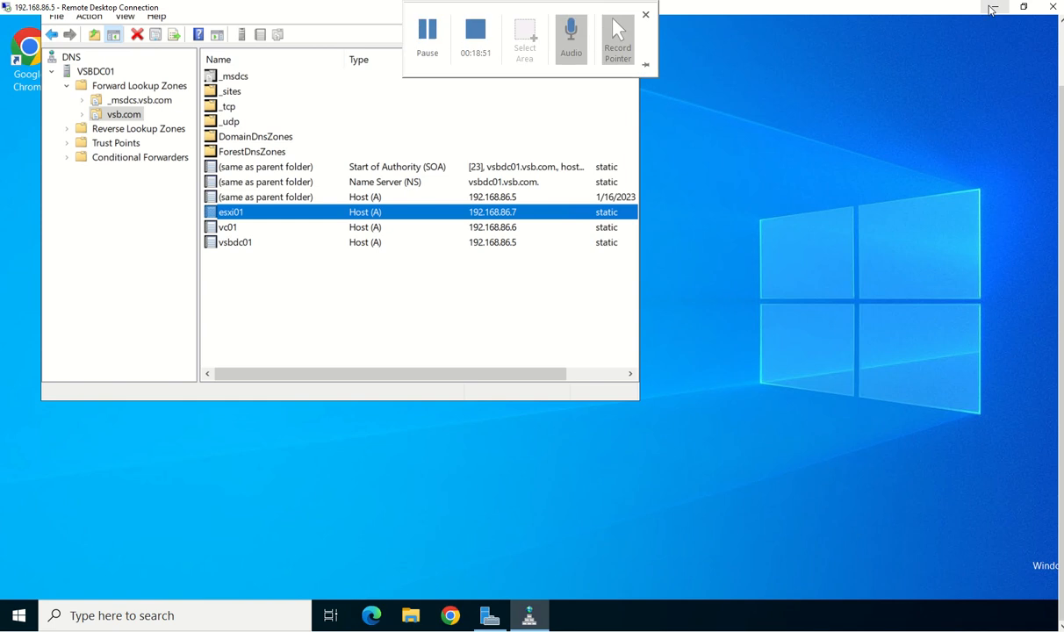
Change the IPv4 address to 192.168.86.7, keeping gateway 192.168.86.1, and apply
left_click(992, 9)
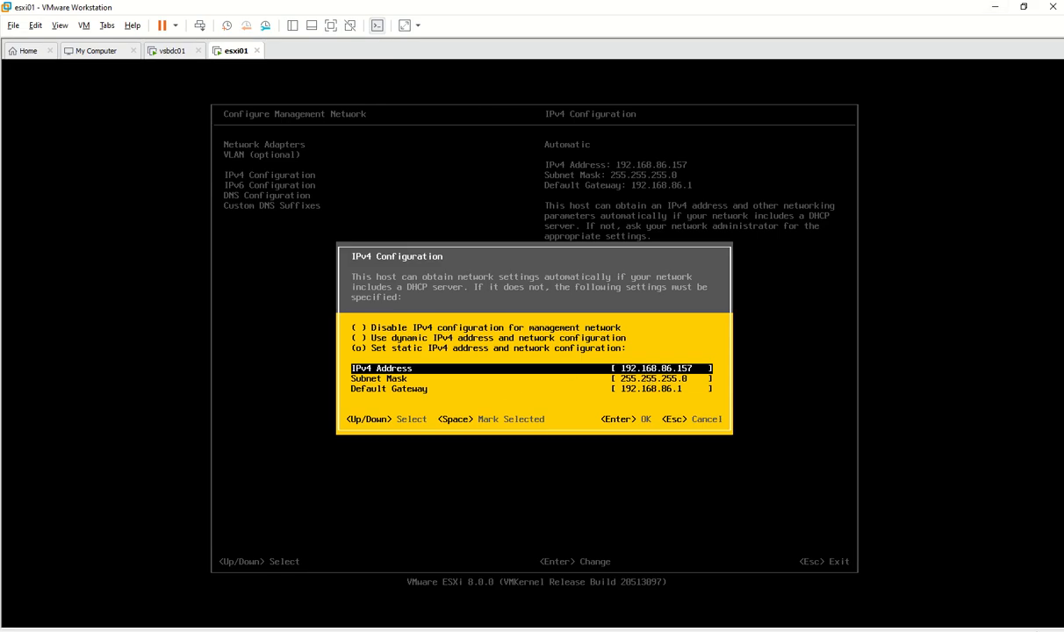
key("Down")
key("Up")
key("Right")
key("BackSpace")
key("BackSpace")
key("BackSpace")
type("7")
key("Down")
key("Down")
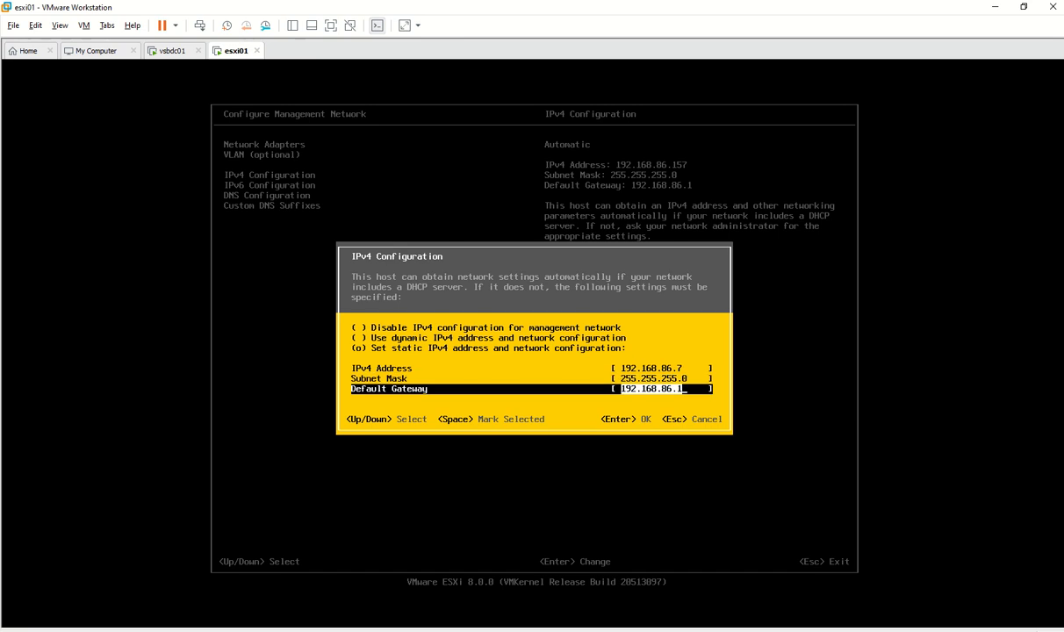
key("Return")
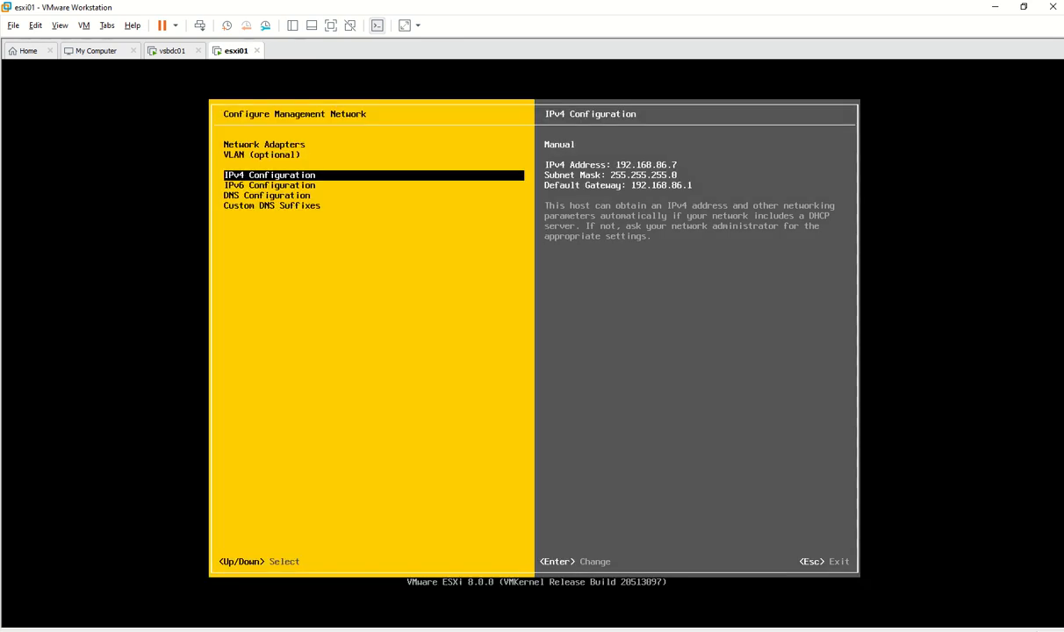
Check IPv6 settings, then switch DNS to manual with primary server 192.168.86.5
key("Down")
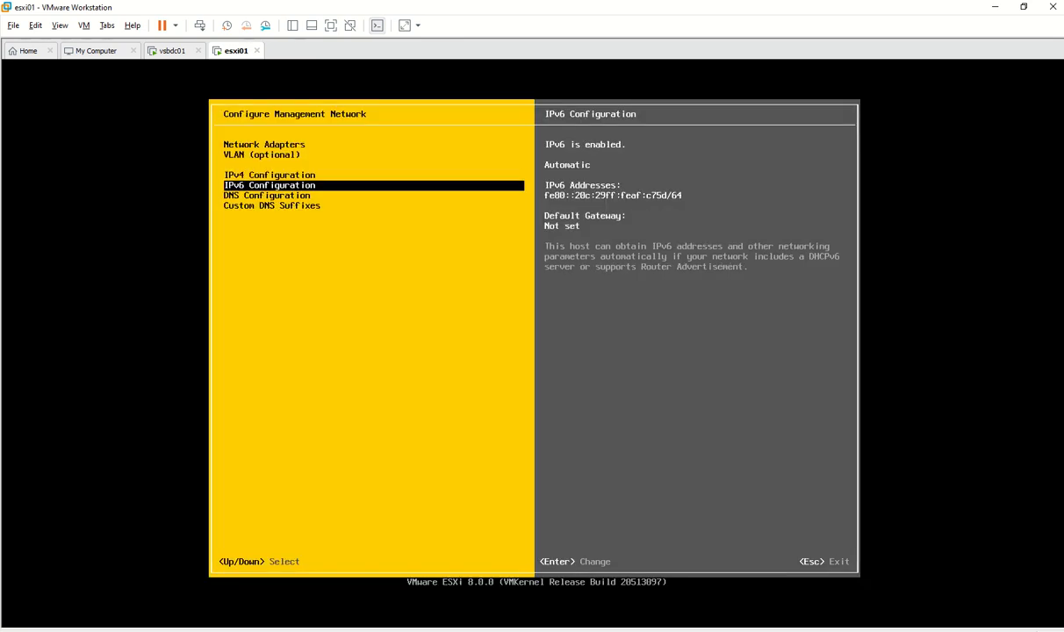
key("Return")
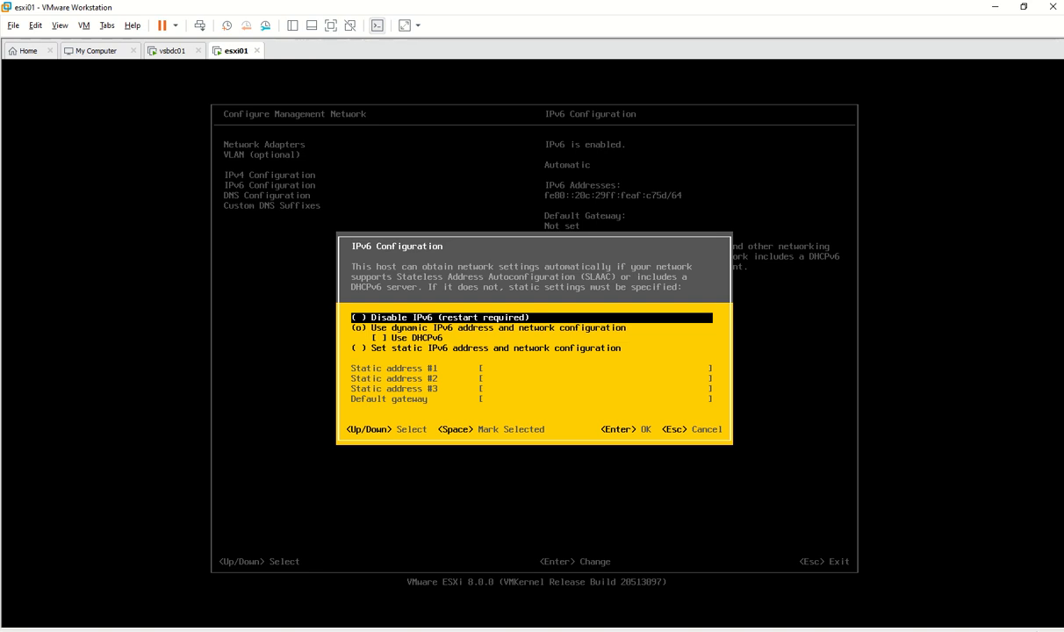
key("Escape")
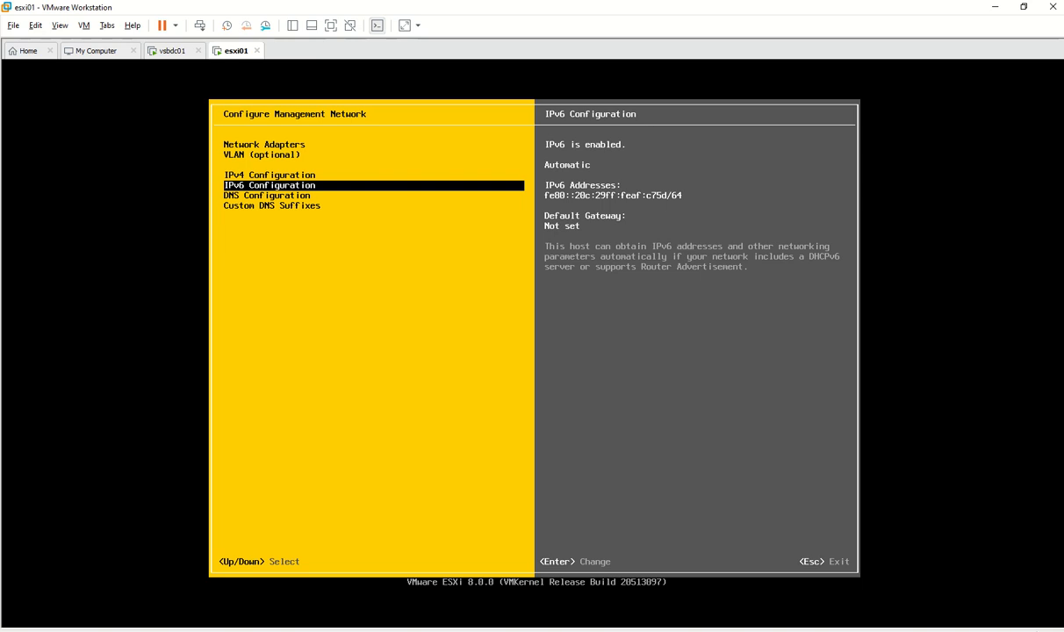
key("Down")
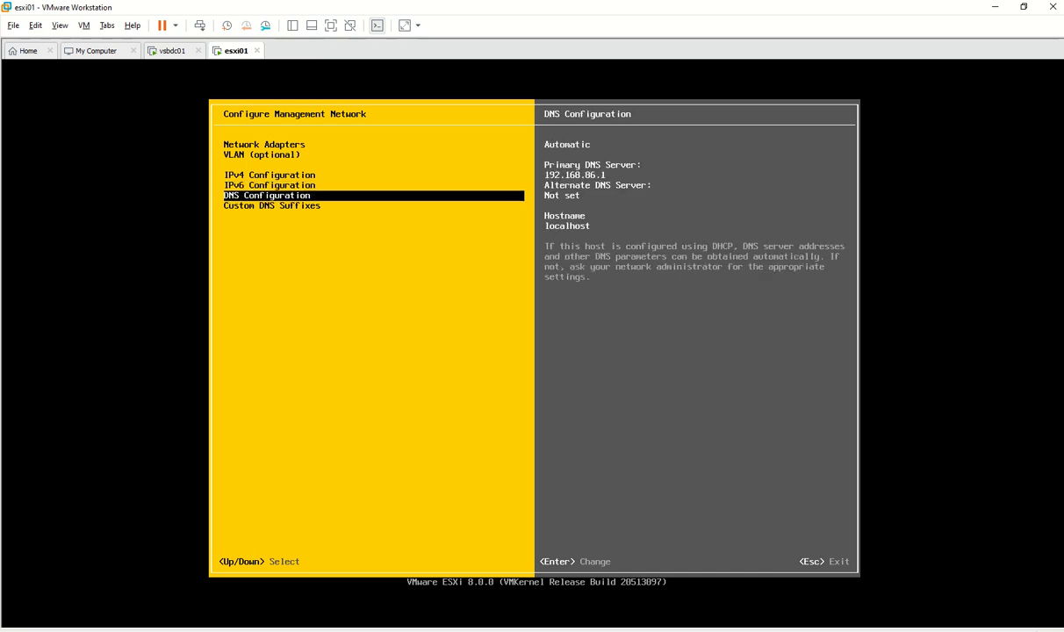
key("Return")
key("Down")
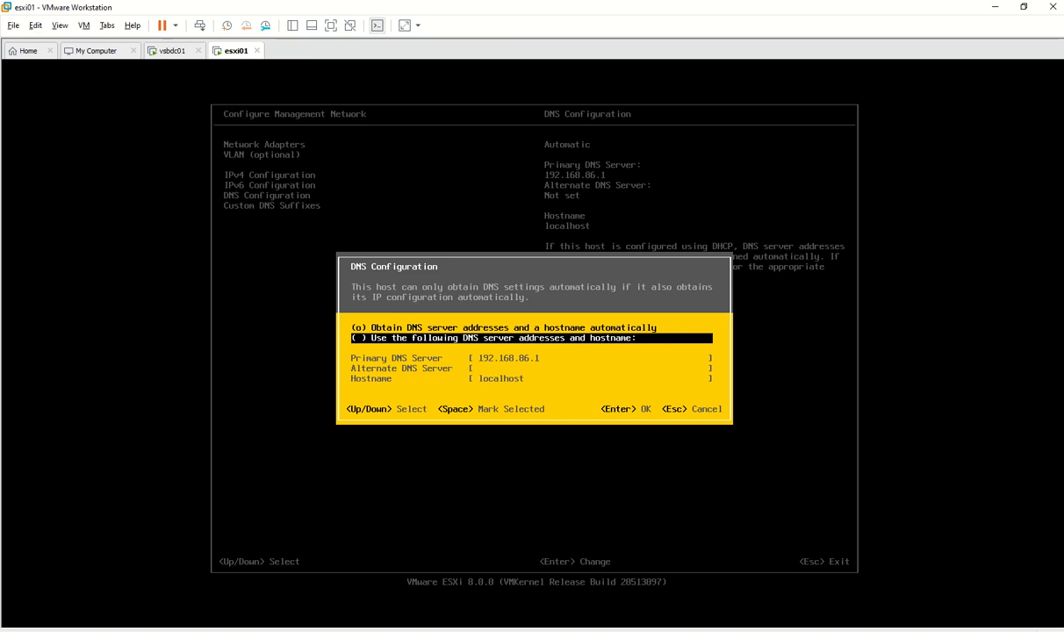
key("space")
key("Down")
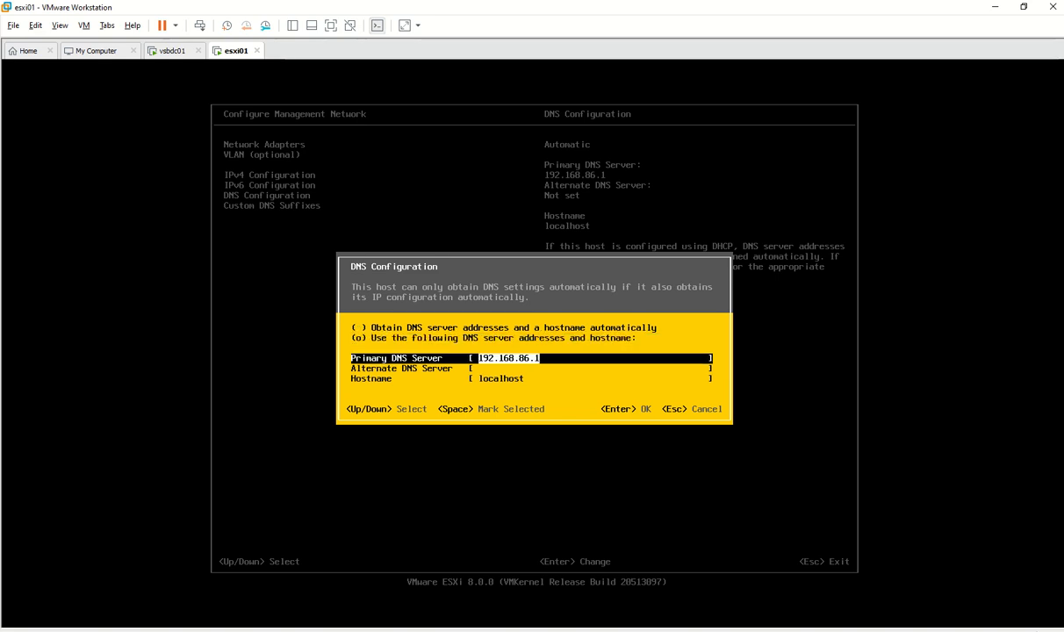
key("Right")
key("BackSpace")
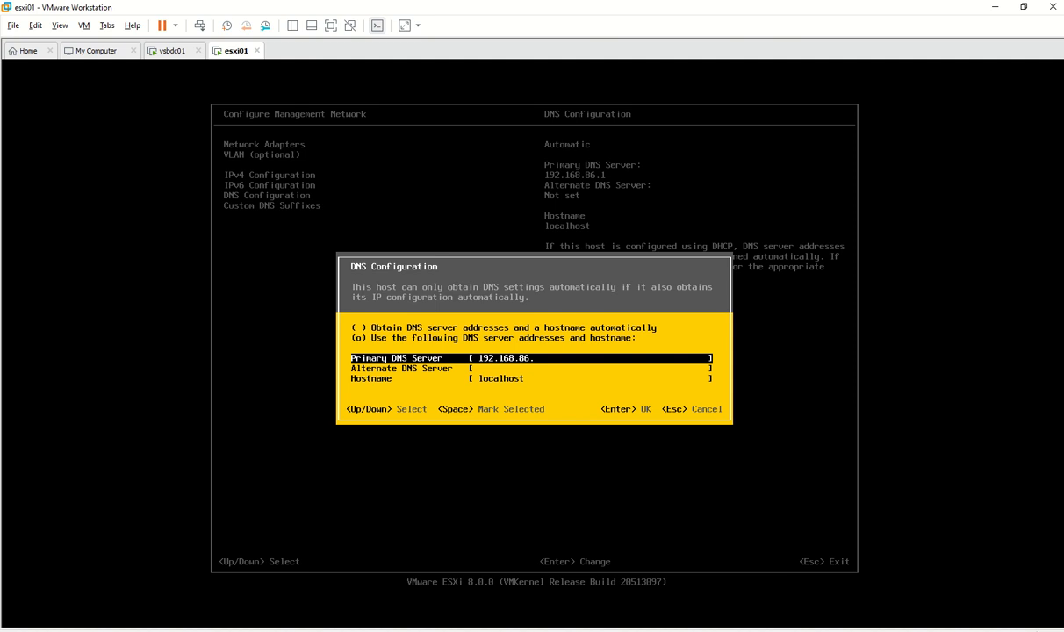
type("5")
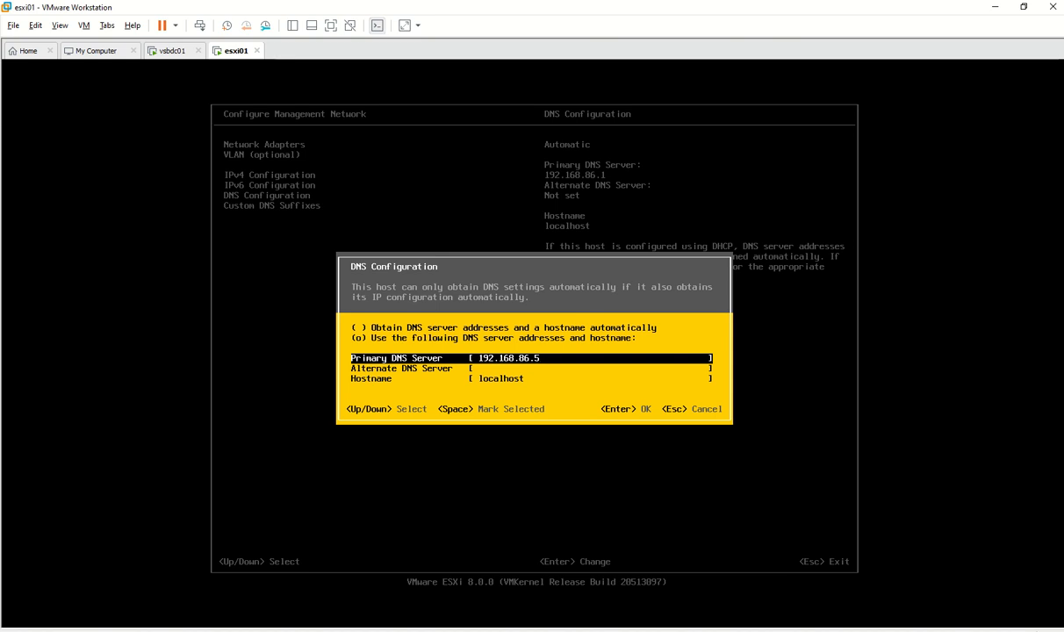
Enter esxi01.vsd.com as the host's hostname
key("Down")
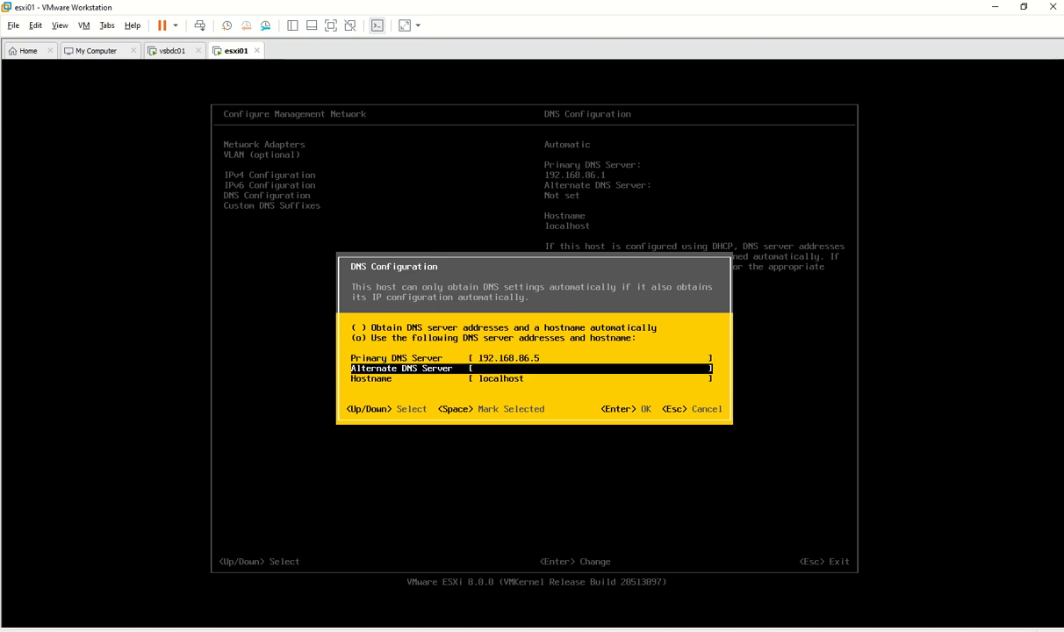
key("Down")
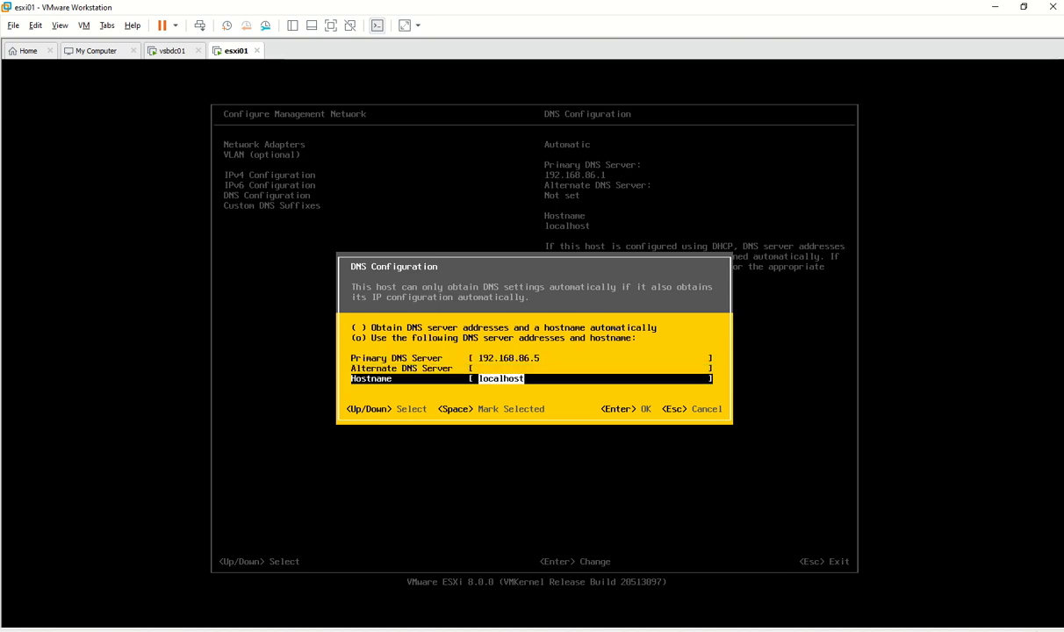
type("esxi0")
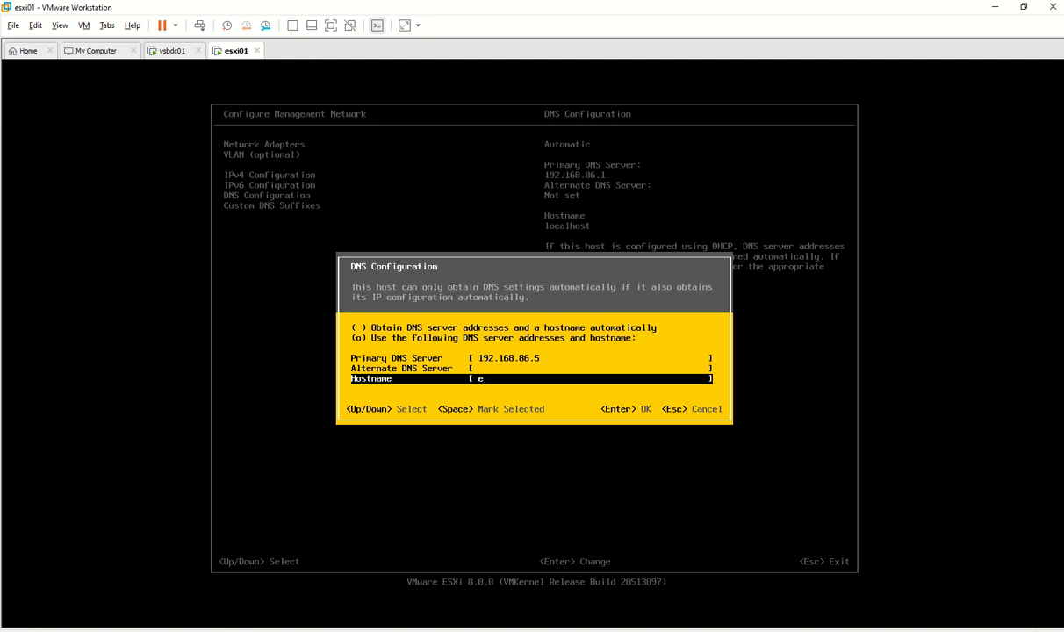
type("1")
type(".vsd.com")
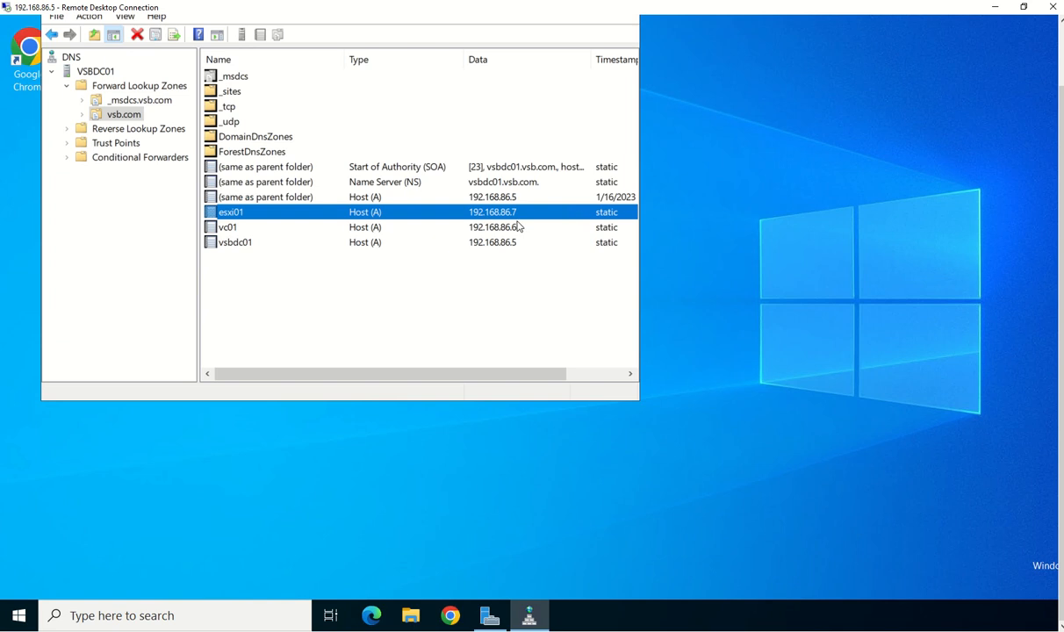
Minimize the Remote Desktop DNS Manager window to return to the ESXi console
left_click(995, 8)
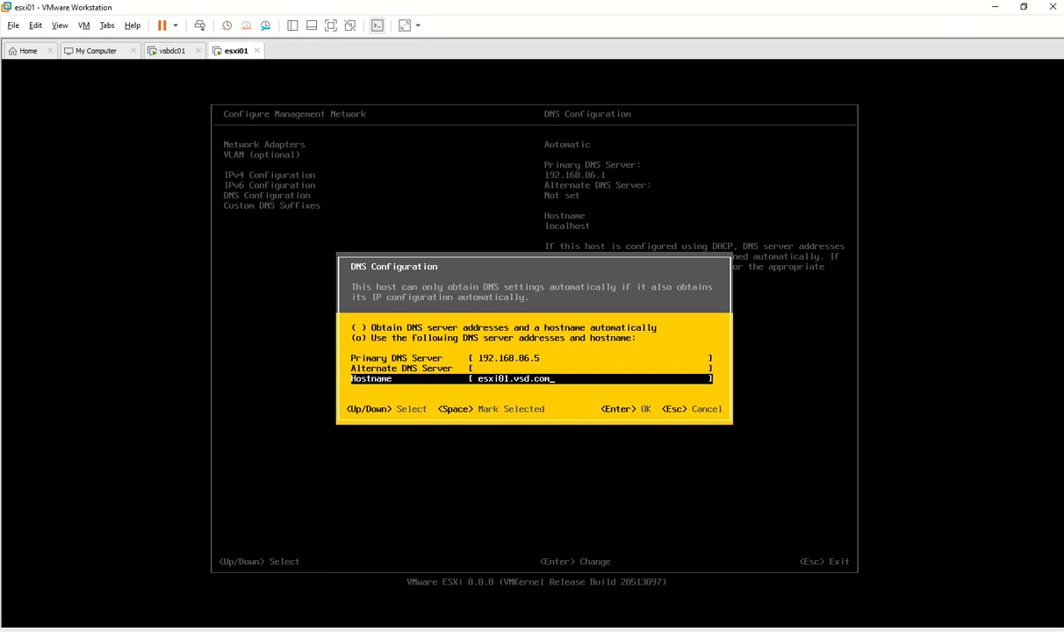
Apply the DNS settings and set the custom DNS suffix to vsd.com
key("Return")
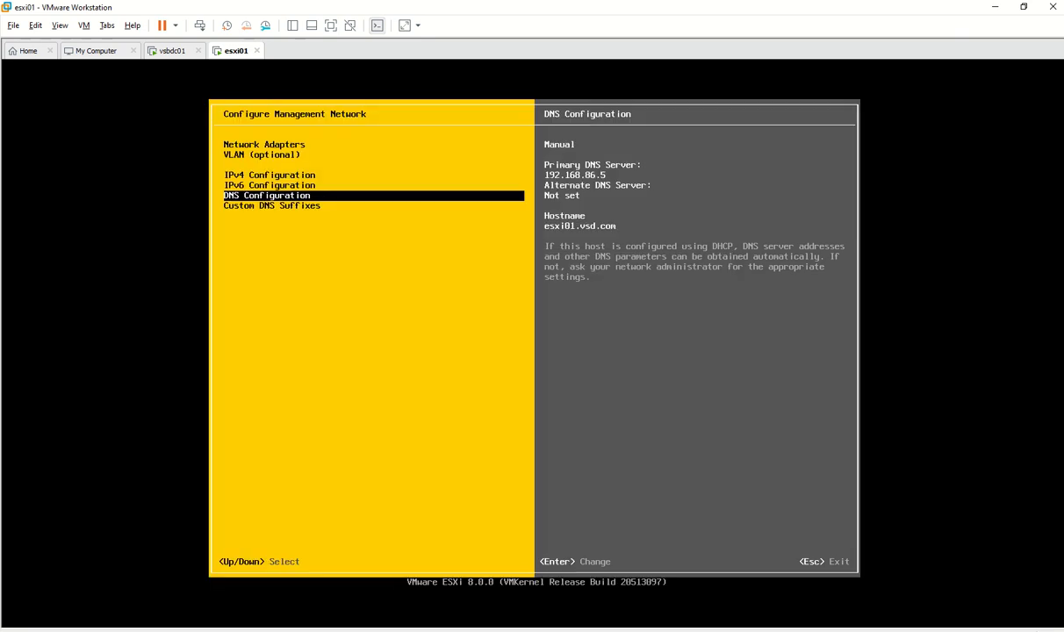
key("Down")
key("Return")
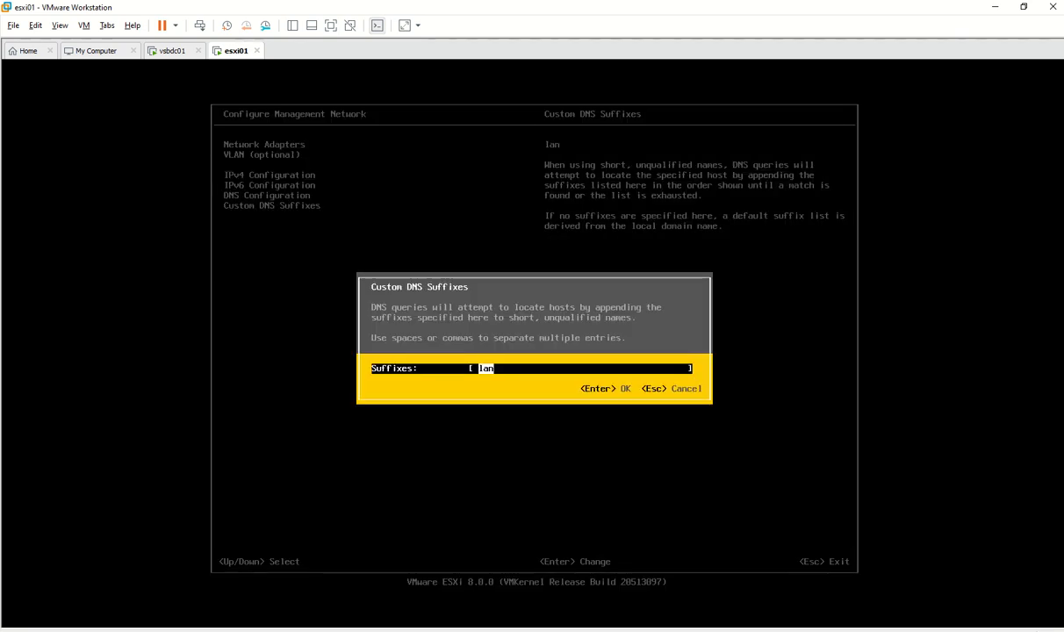
key("BackSpace")
type("vsd.com")
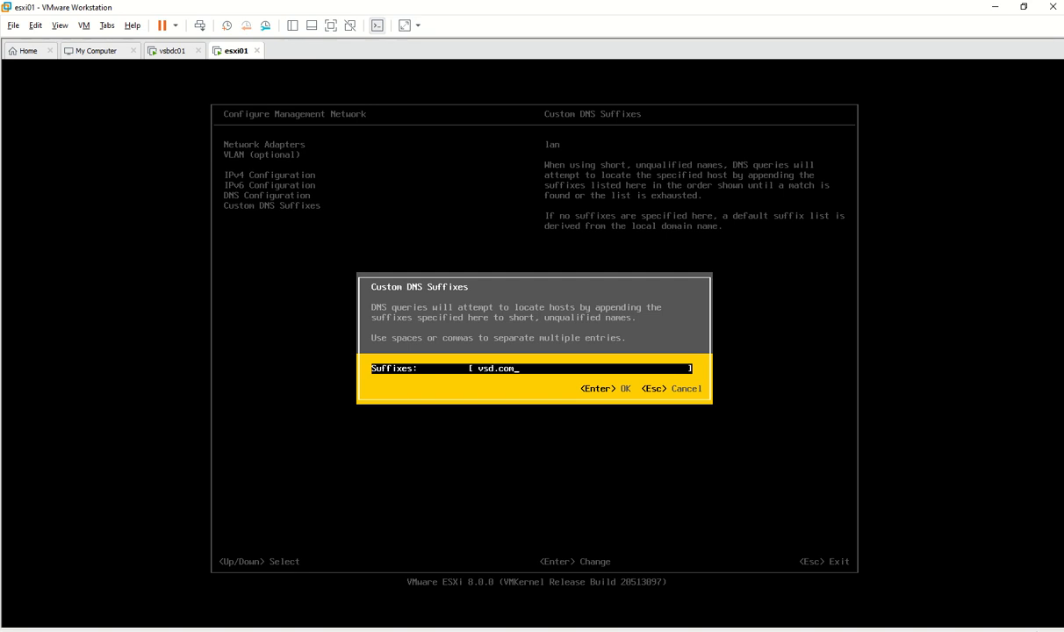
key("Return")
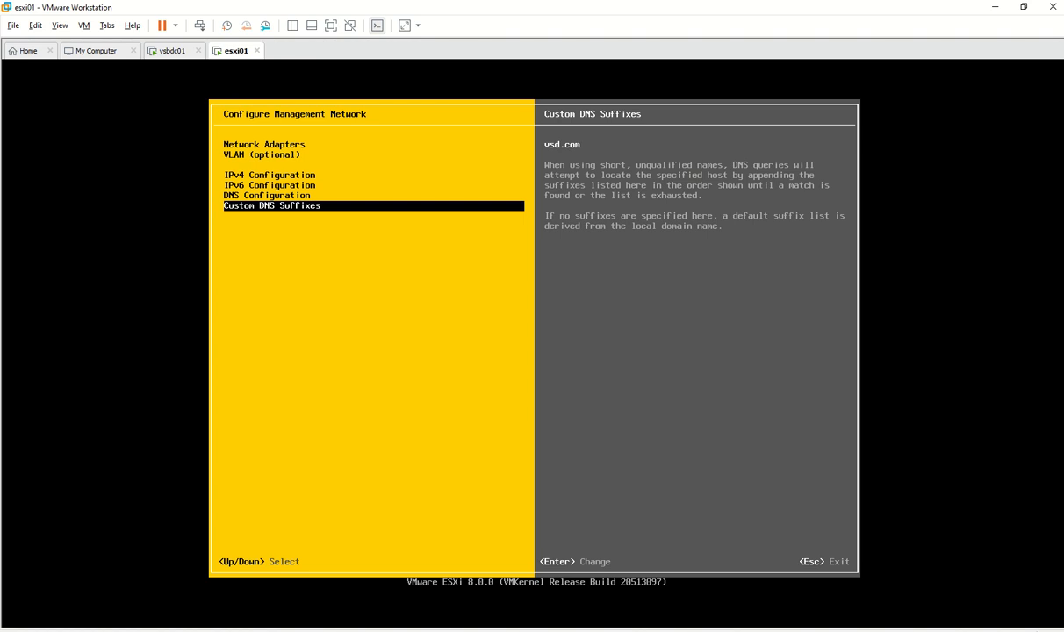
Exit network configuration, apply the changes, and leave System Customization
key("Escape")
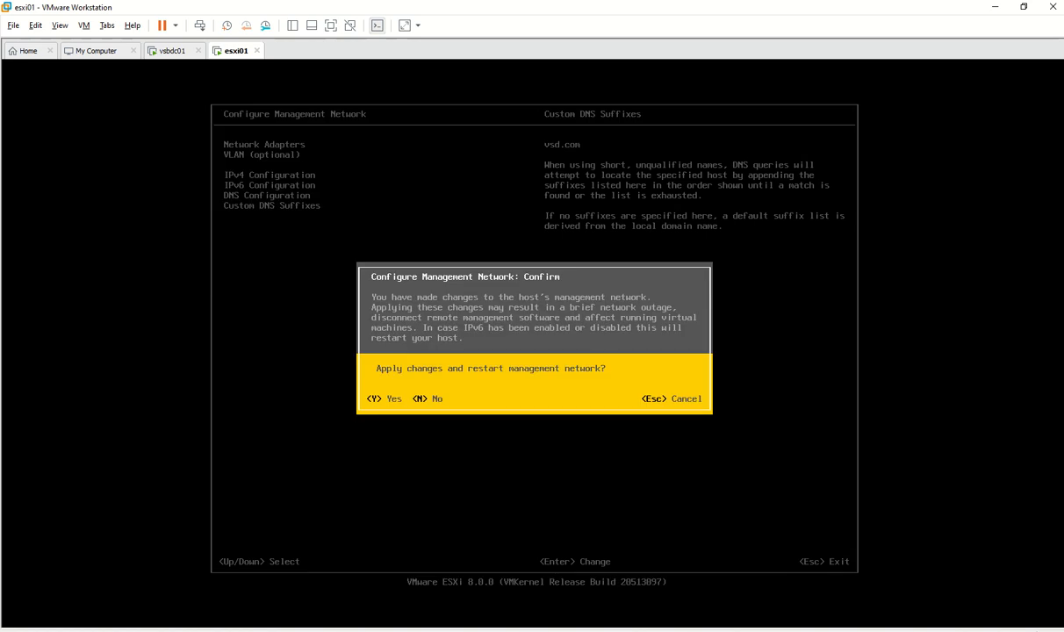
key("Escape")
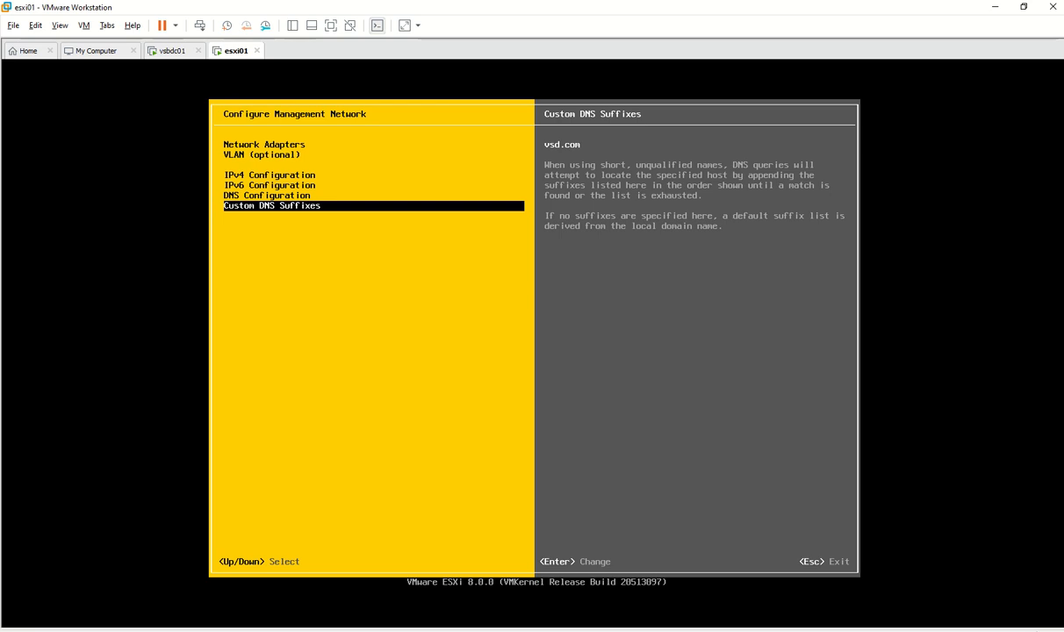
key("Escape")
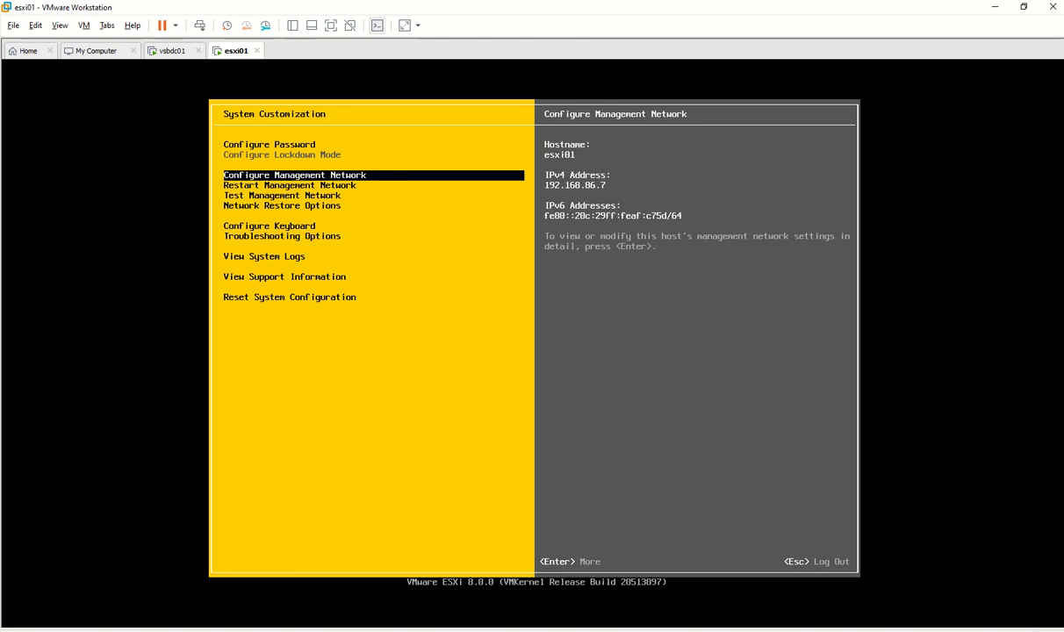
key("Escape")
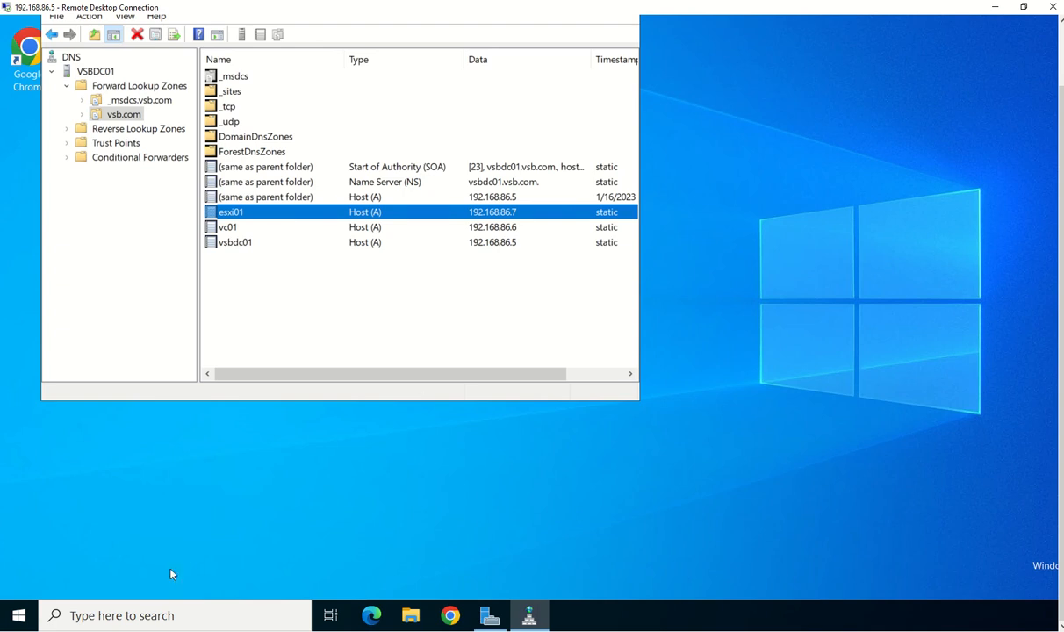
Open Command Prompt via Run and ping esxi01, getting four replies from 192.168.86.7
right_click(25, 617)
left_click(75, 531)
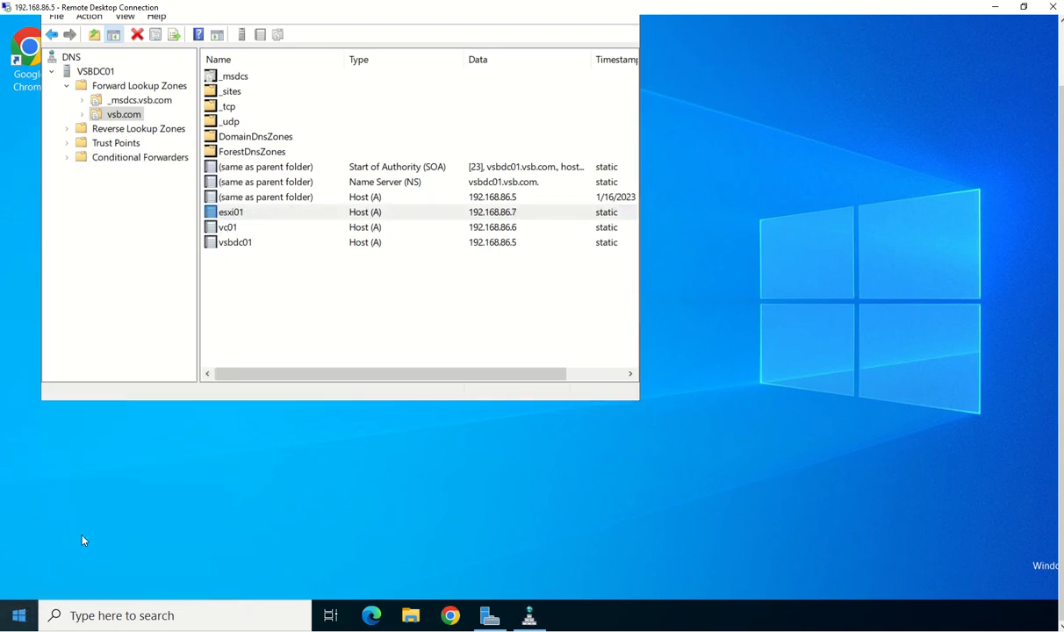
type("cmd")
key("Return")
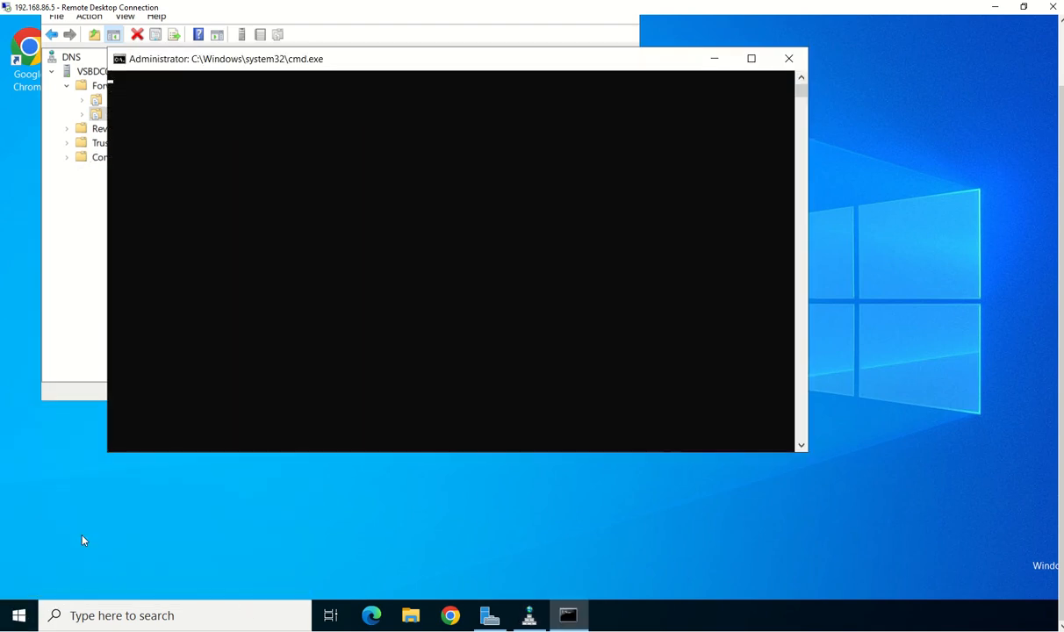
type("ping ")
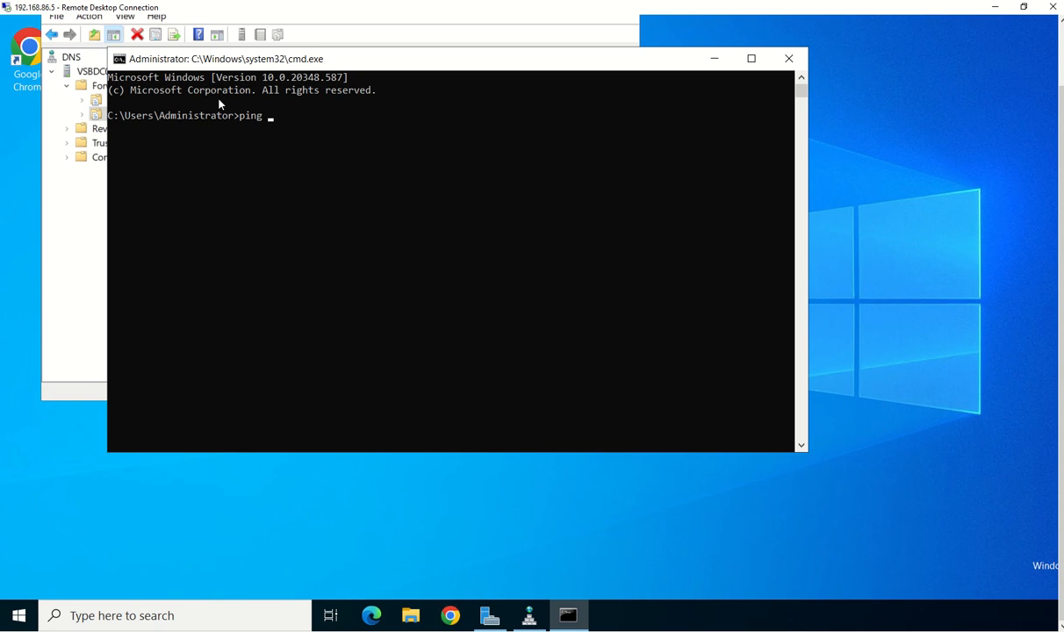
type("e")
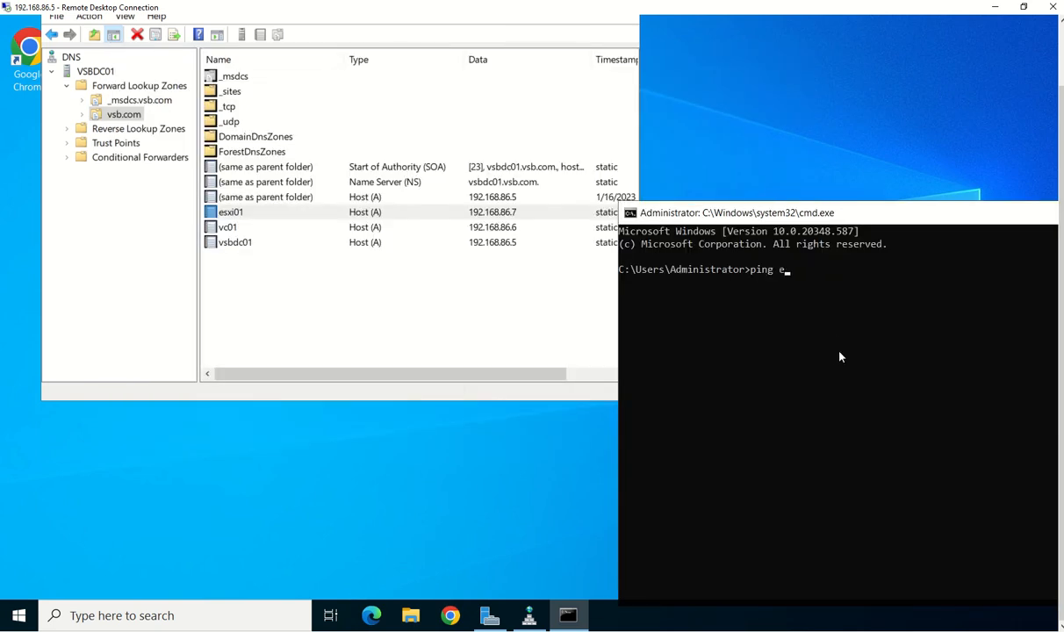
type("sxi01")
key("Return")
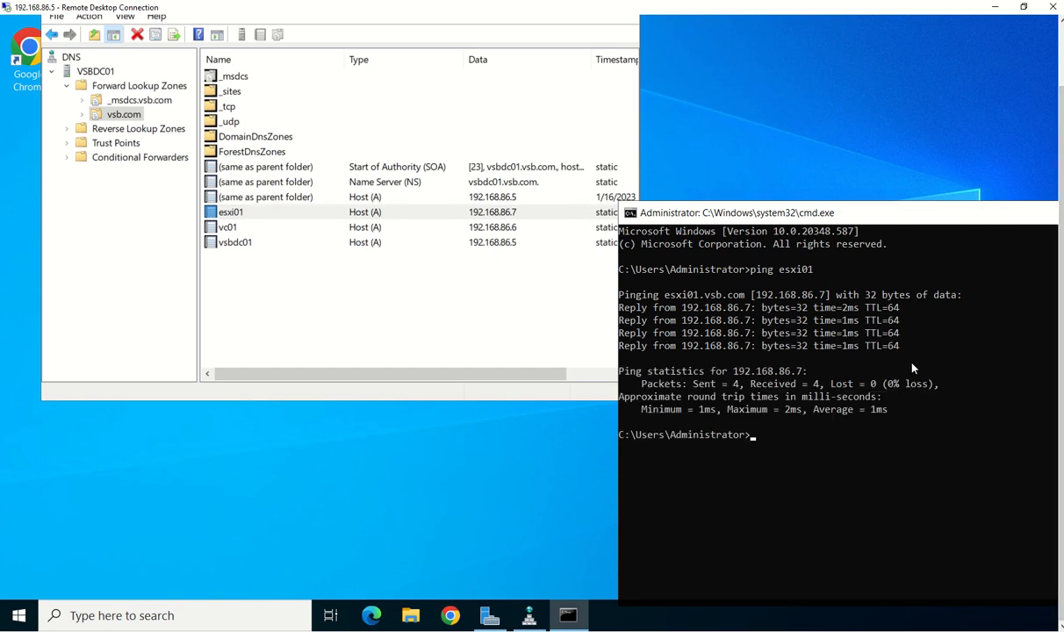
left_click_drag(822, 218, 476, 210)
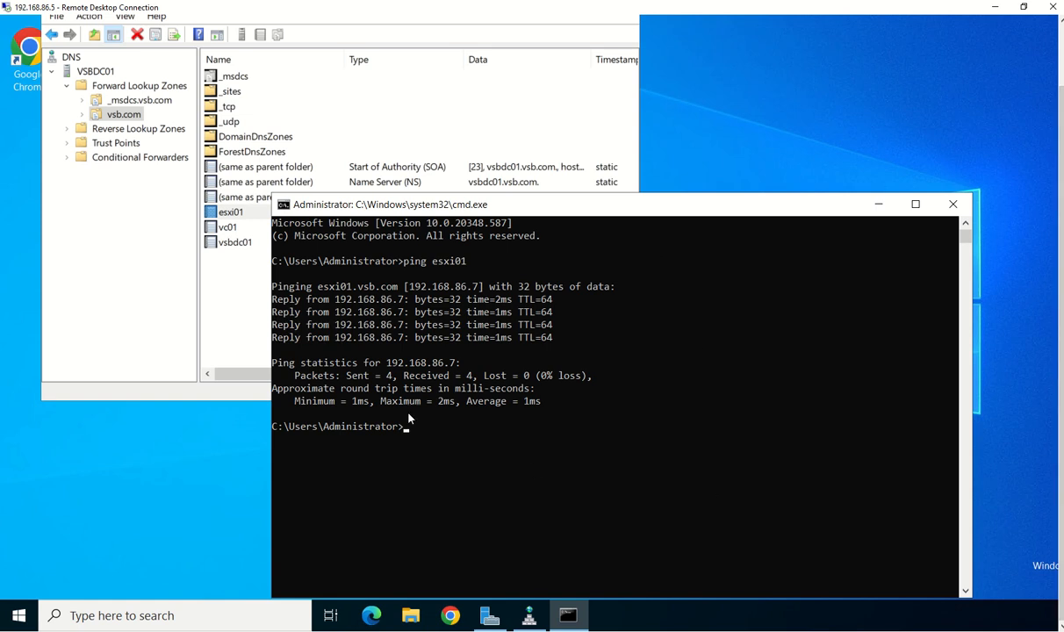
Close the Command Prompt and select the vc01 host record in DNS Manager
left_click(947, 214)
left_click(231, 223)
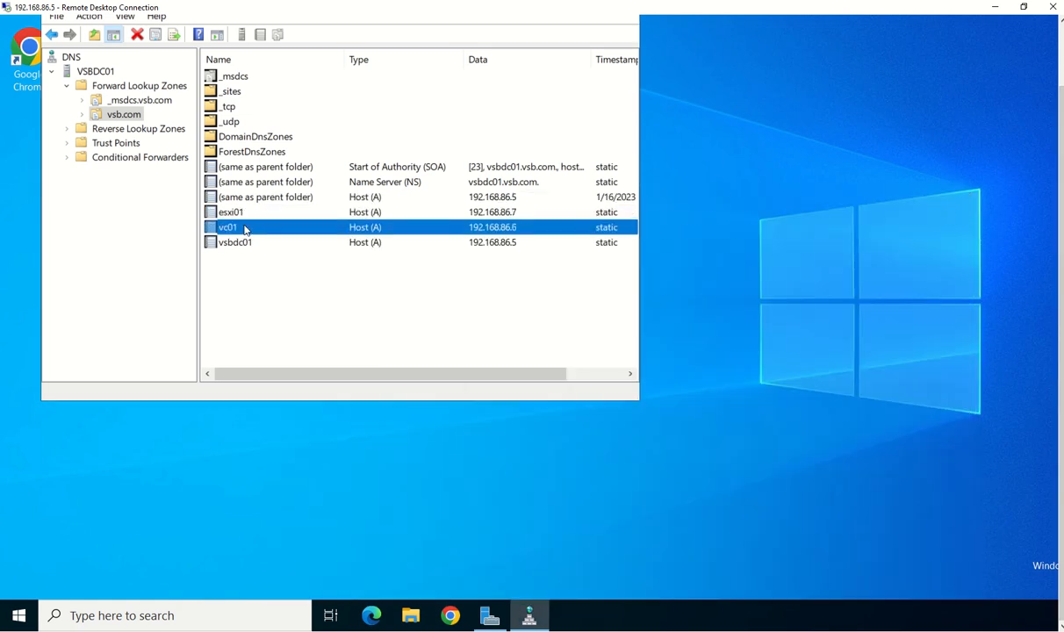
left_click_drag(1060, 145, 1060, 79)
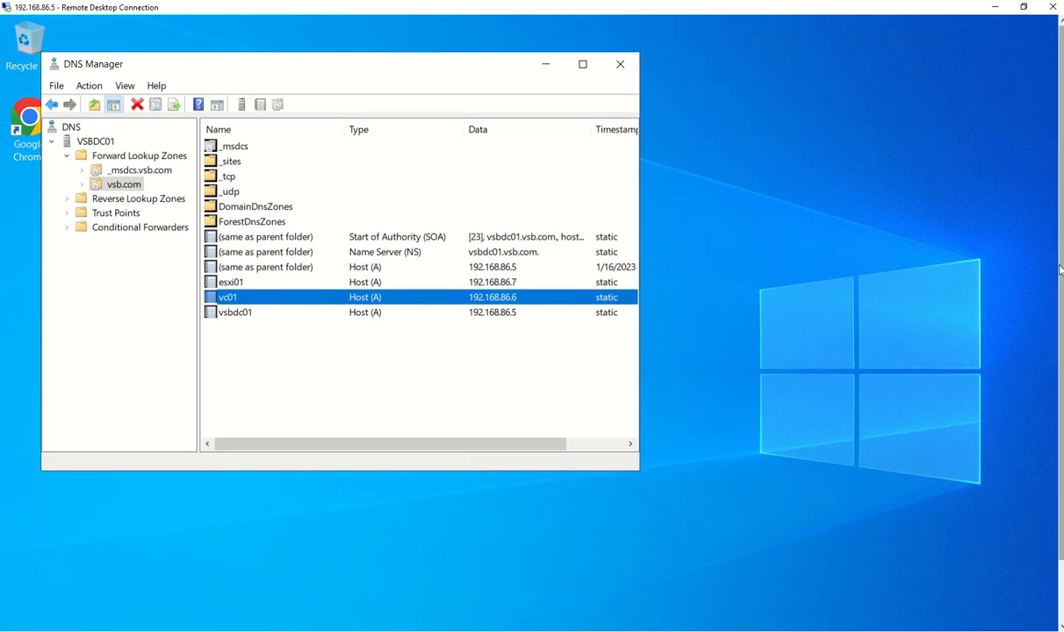
left_click_drag(1060, 270, 1061, 340)
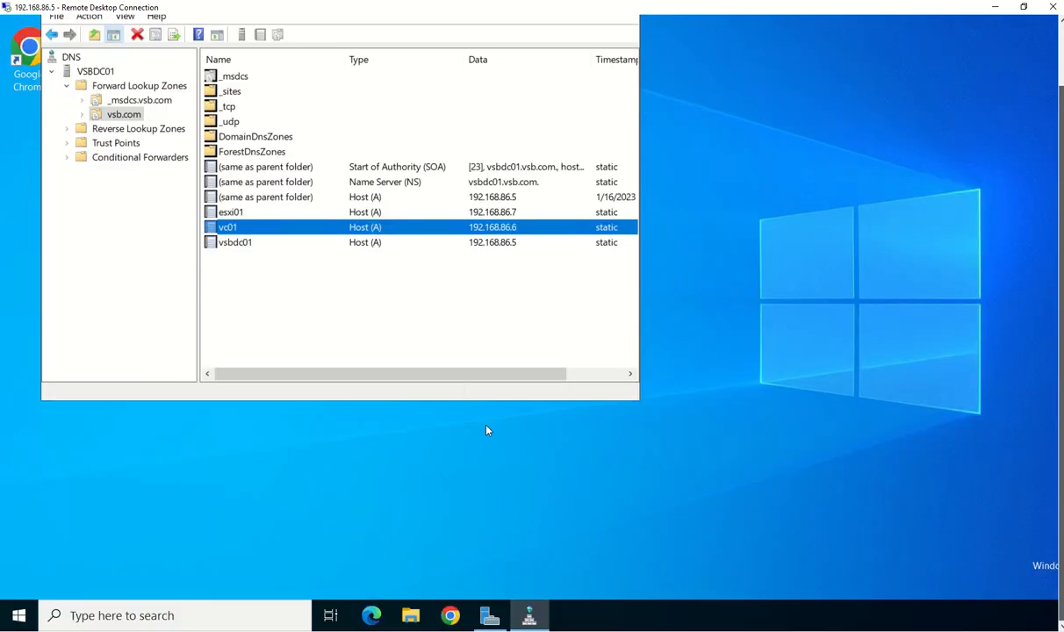
Launch the installer from D:\vcsa-ui-installer\win32 in File Explorer
left_click(410, 618)
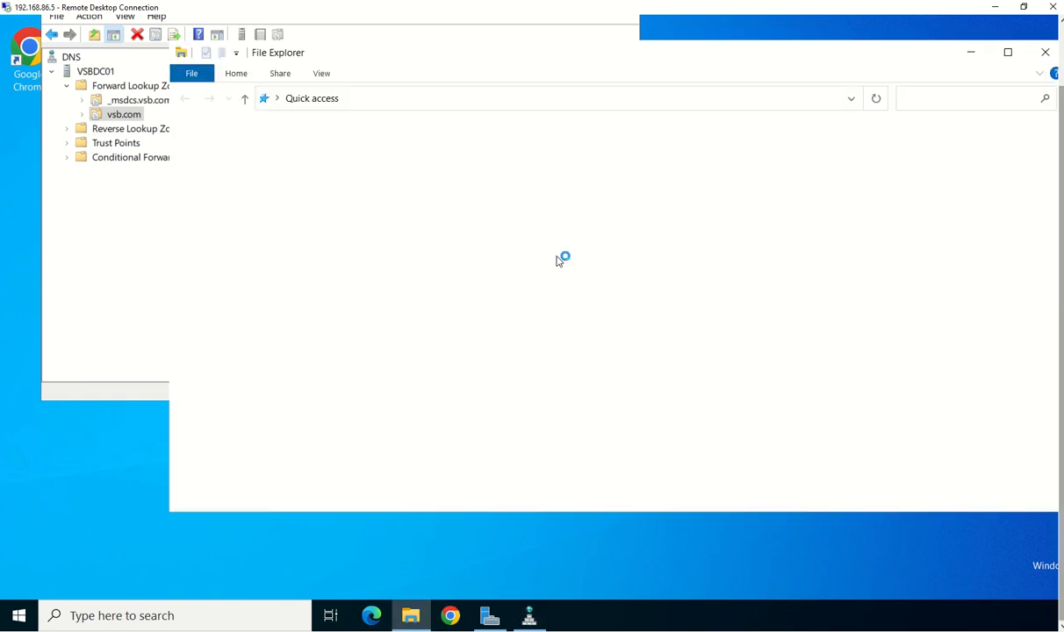
left_click(237, 283)
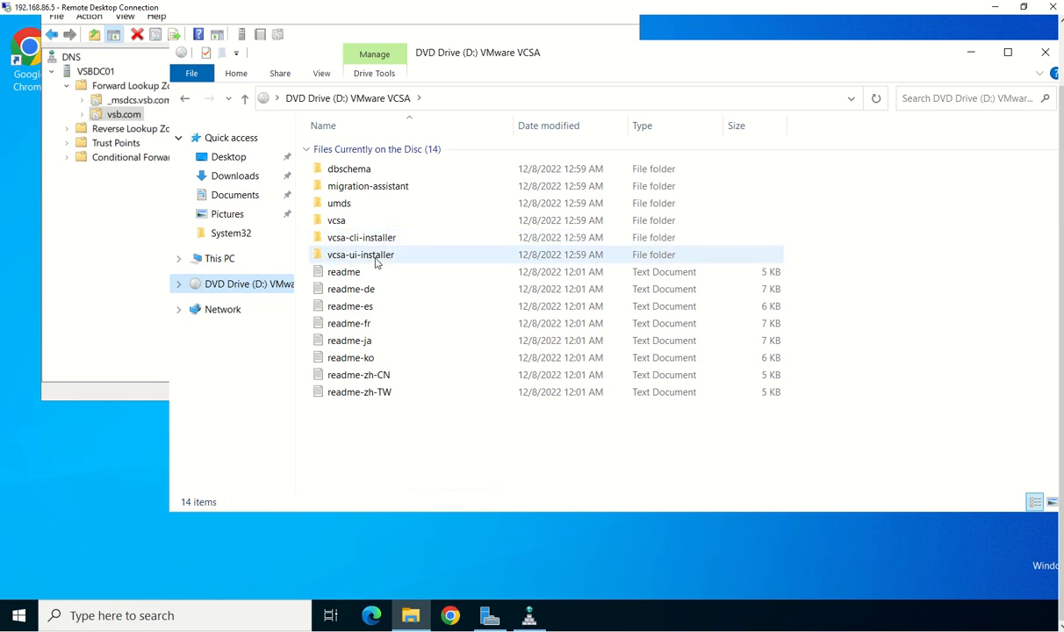
double_click(376, 257)
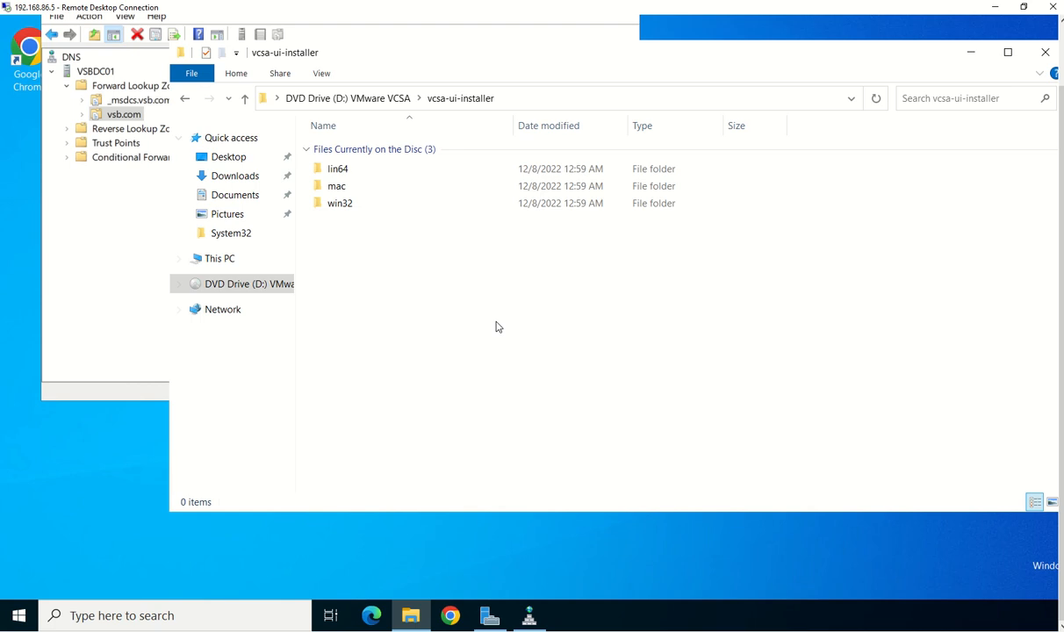
double_click(373, 203)
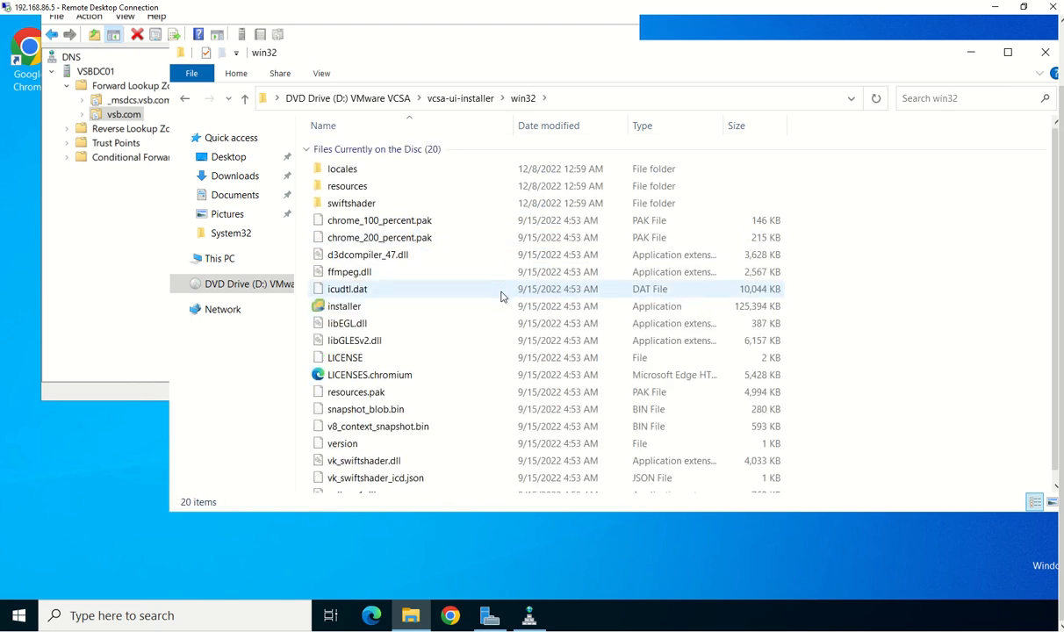
double_click(367, 309)
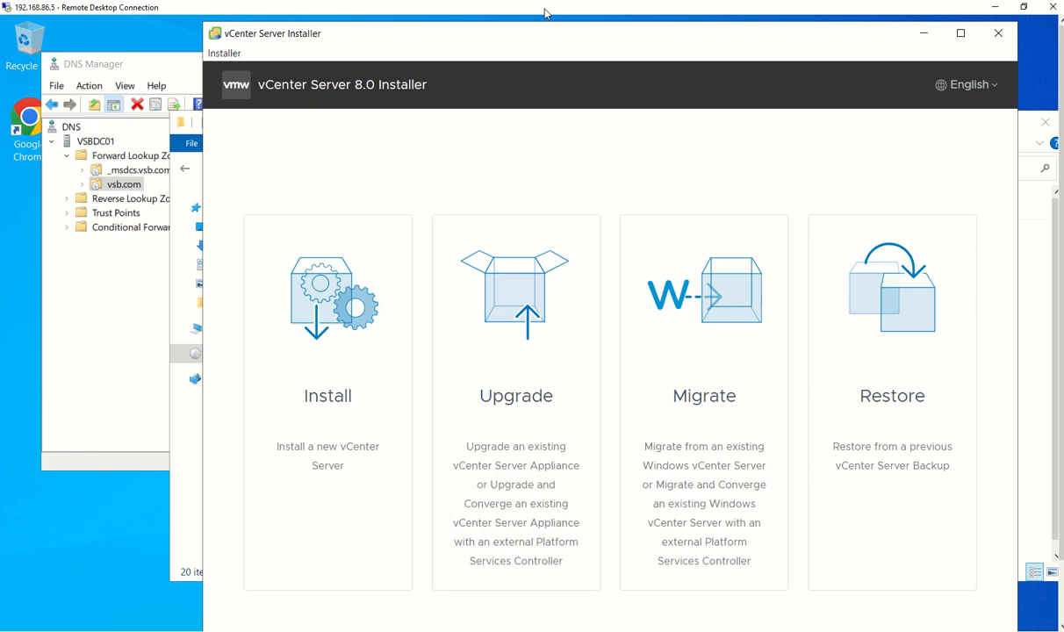
Choose Install in the vCenter Server 8.0 Installer to start Stage 1 deployment
left_click_drag(574, 35, 539, 31)
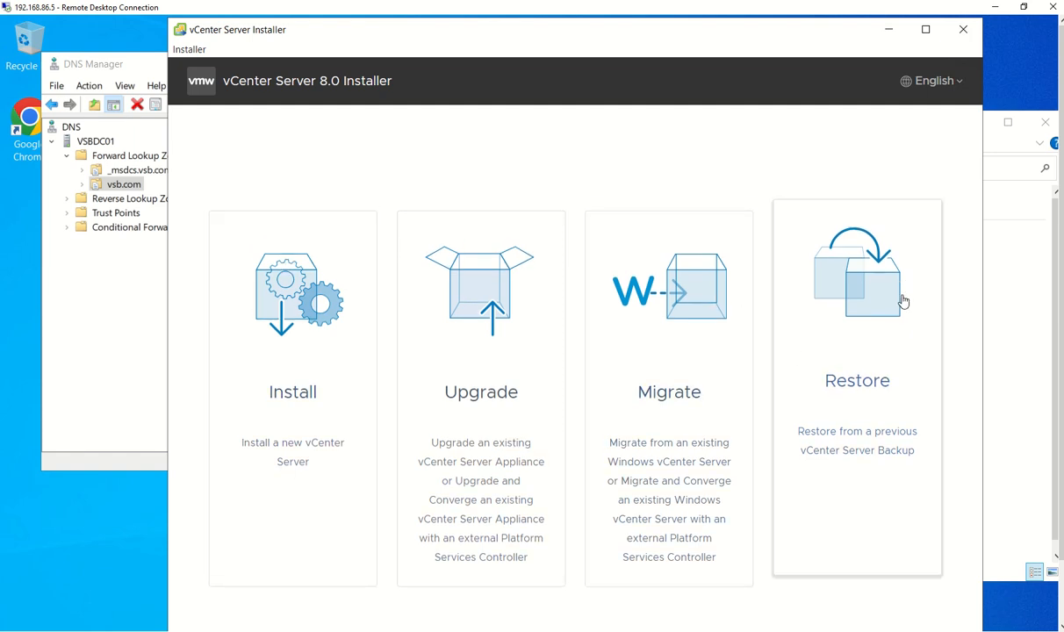
left_click(279, 302)
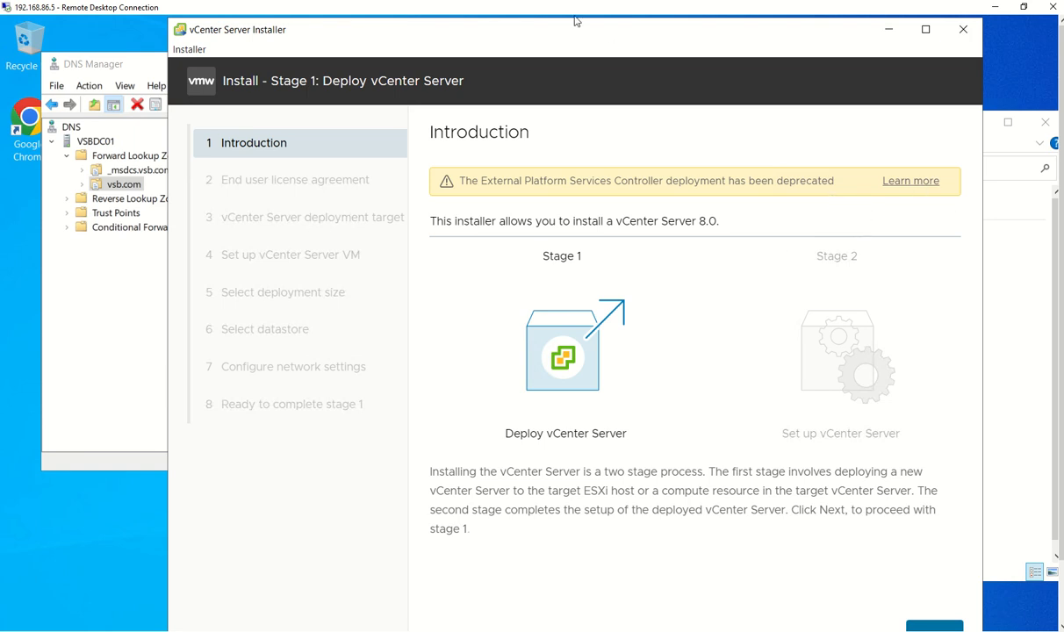
Pass the introduction, accept the license agreement, and continue to the deployment target
left_click_drag(544, 26, 532, 24)
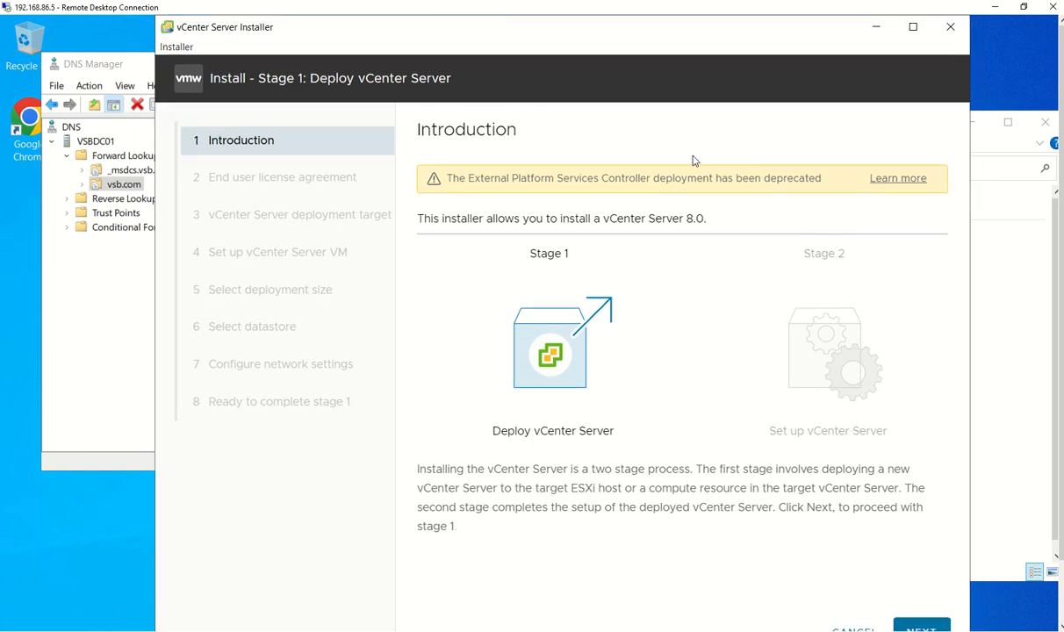
left_click(910, 628)
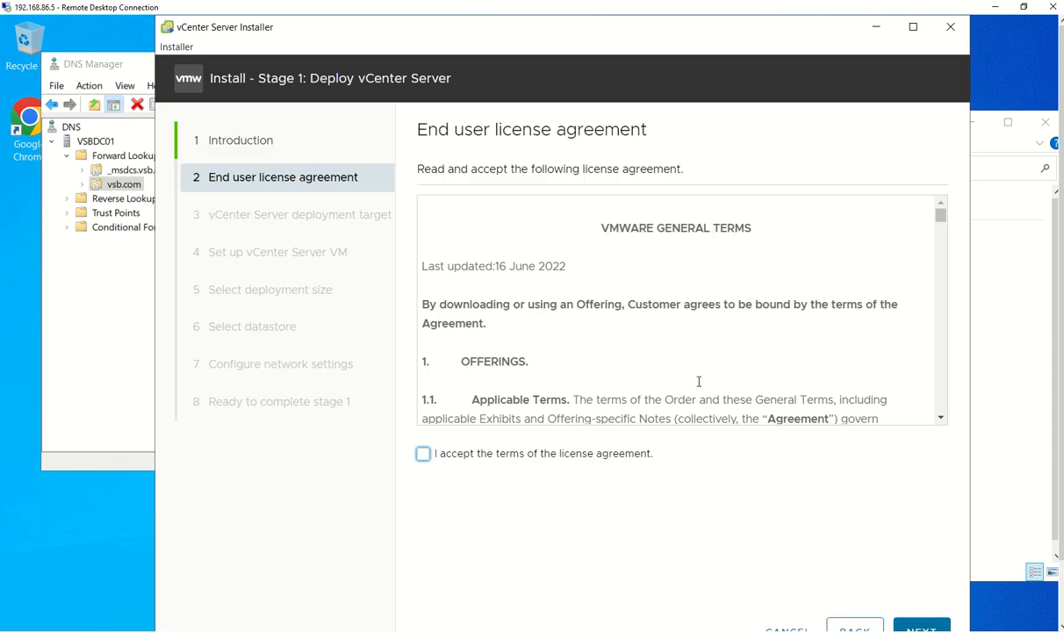
left_click(423, 454)
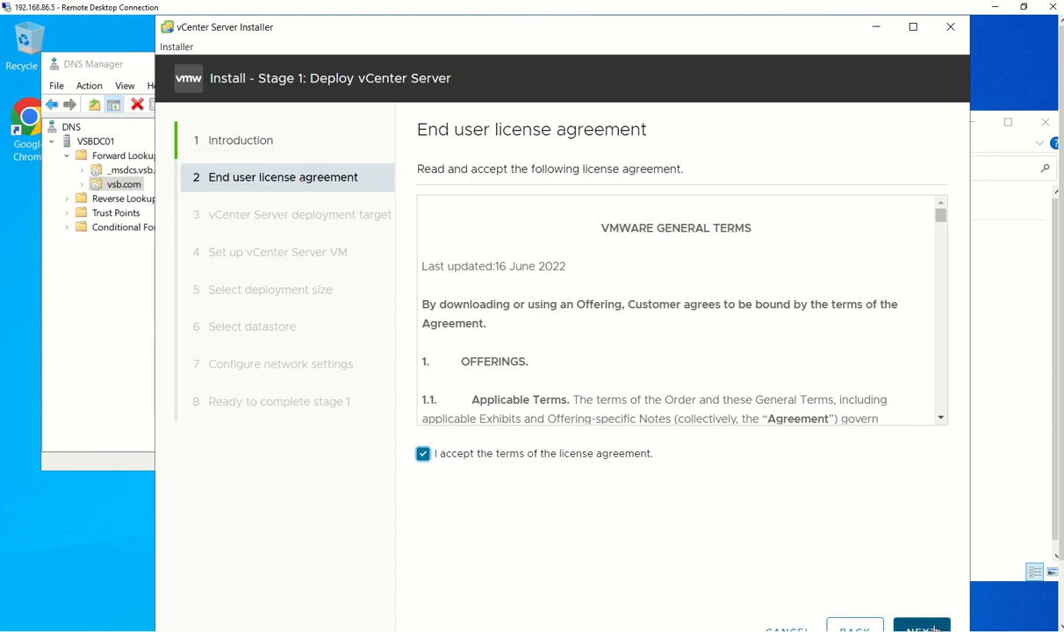
left_click(934, 628)
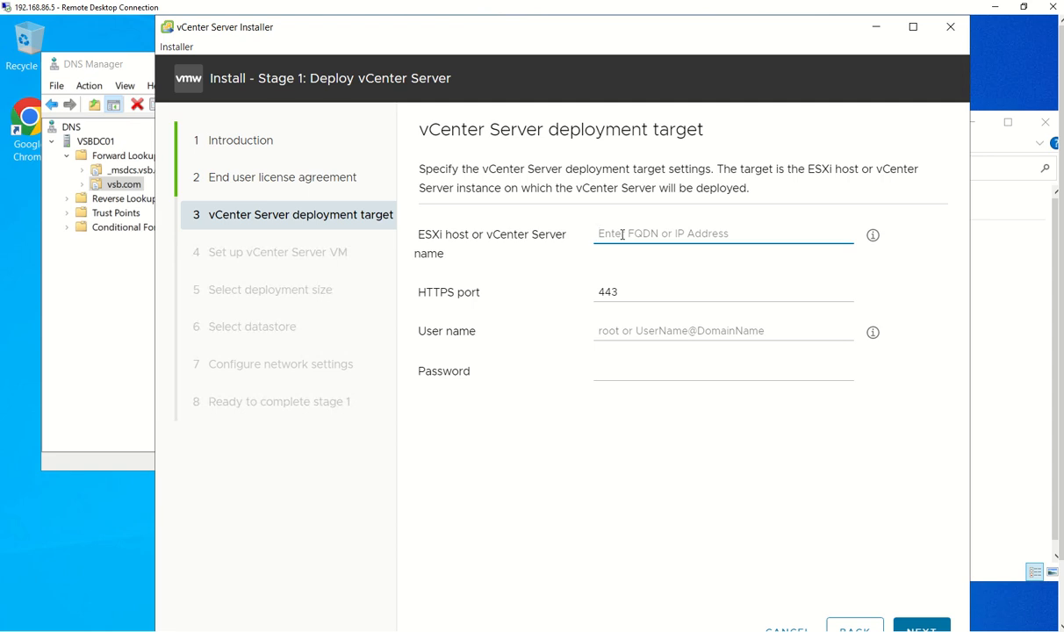
Enter ESXi host esxi01.vsd.com, port 443, user root and its password, then connect
type("esxi")
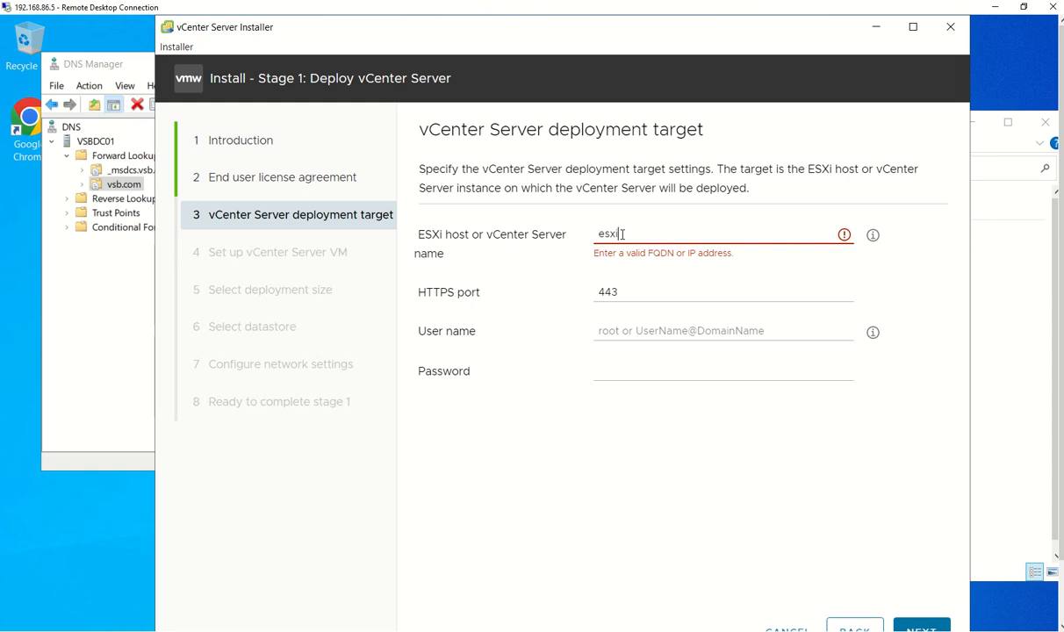
type("01.vsd")
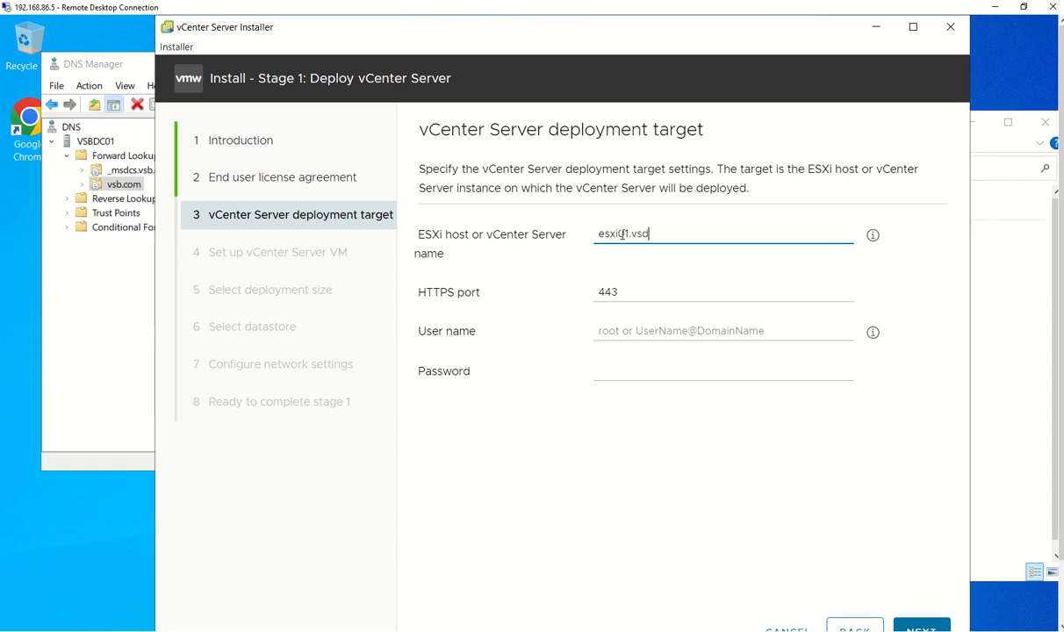
type(".com")
key("Tab")
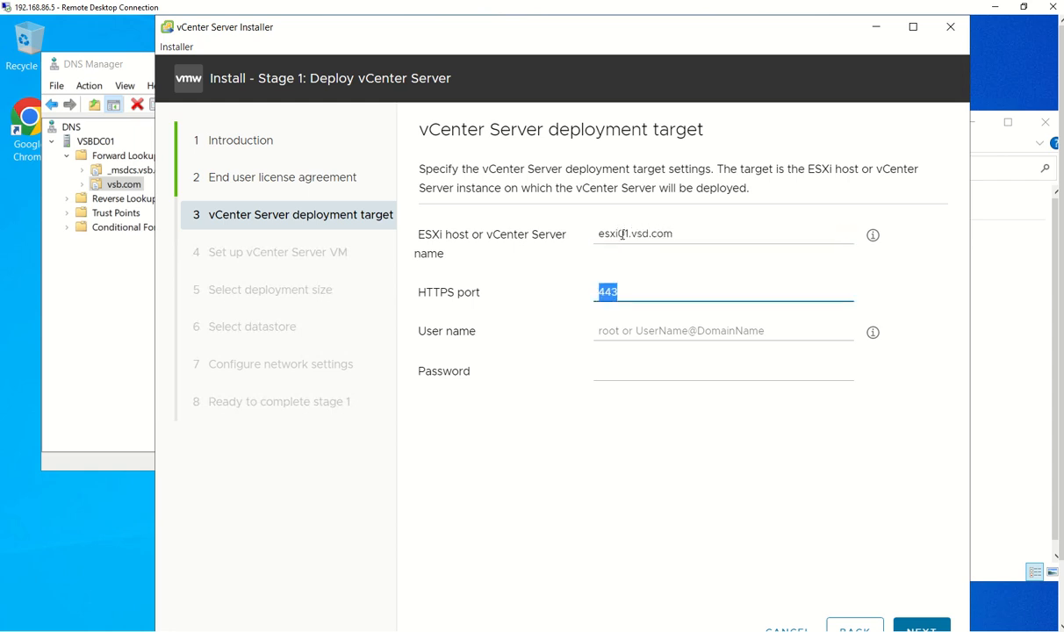
key("Tab")
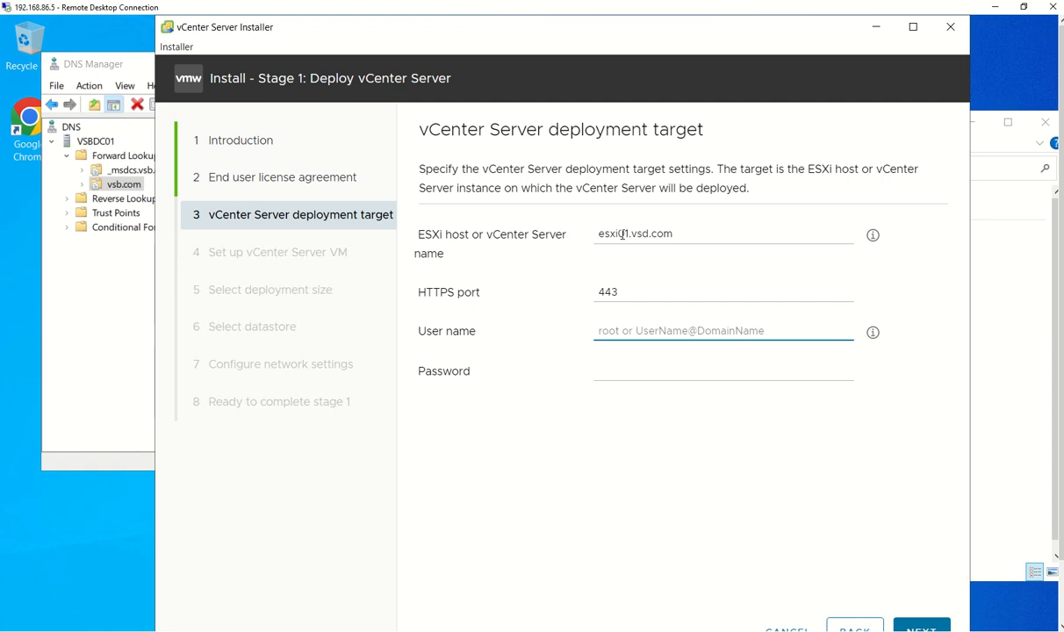
type("root")
key("Tab")
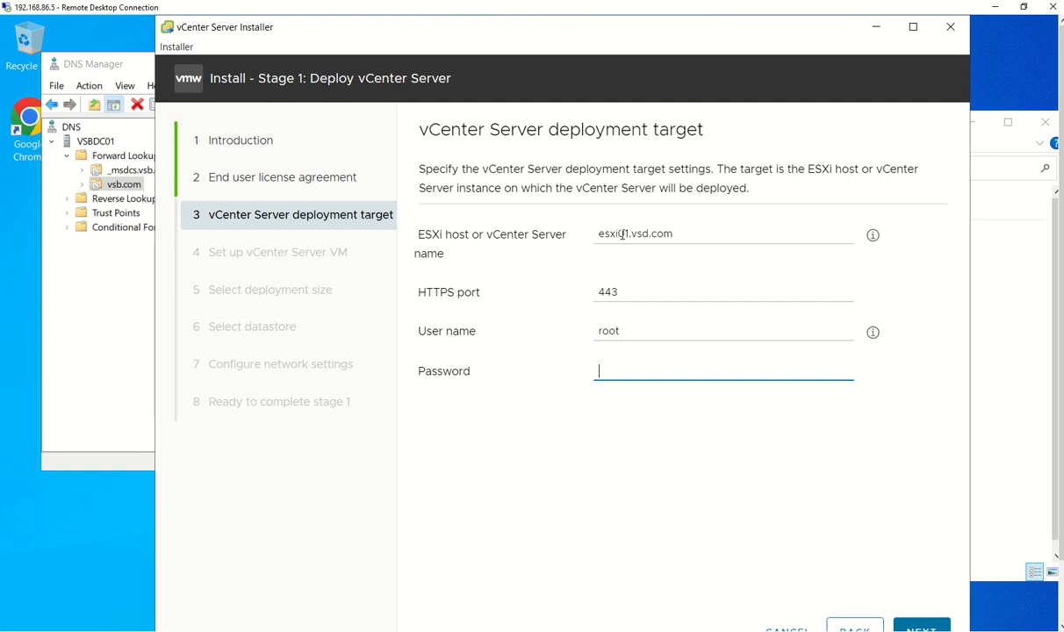
type("************")
left_click(922, 628)
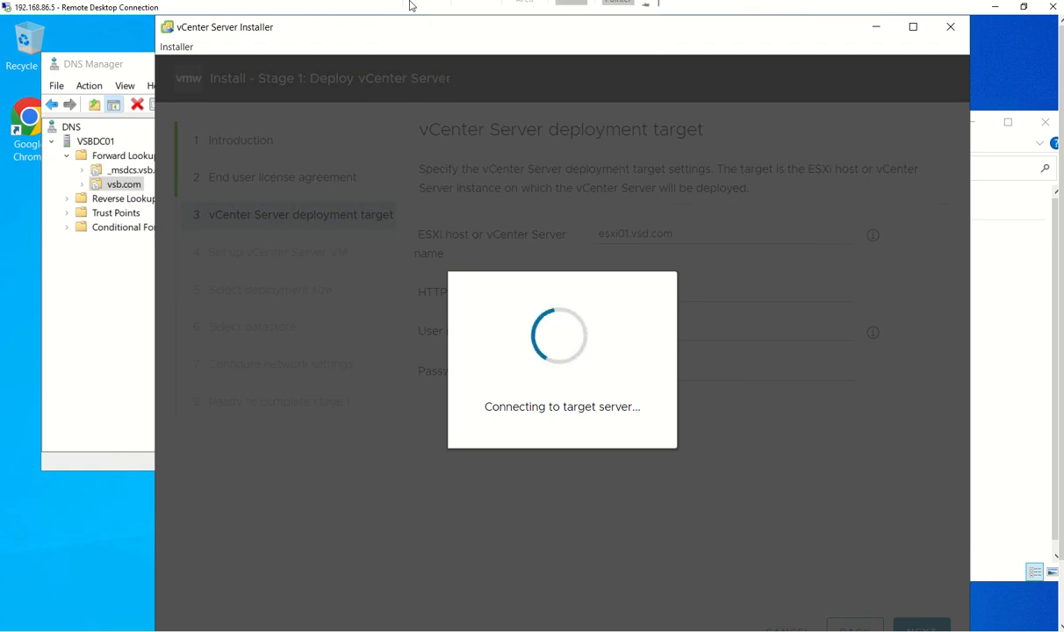
Accept the ESXi host's SHA1 certificate thumbprint so target 192.168.86.7 validates
mouse_move(408, 3)
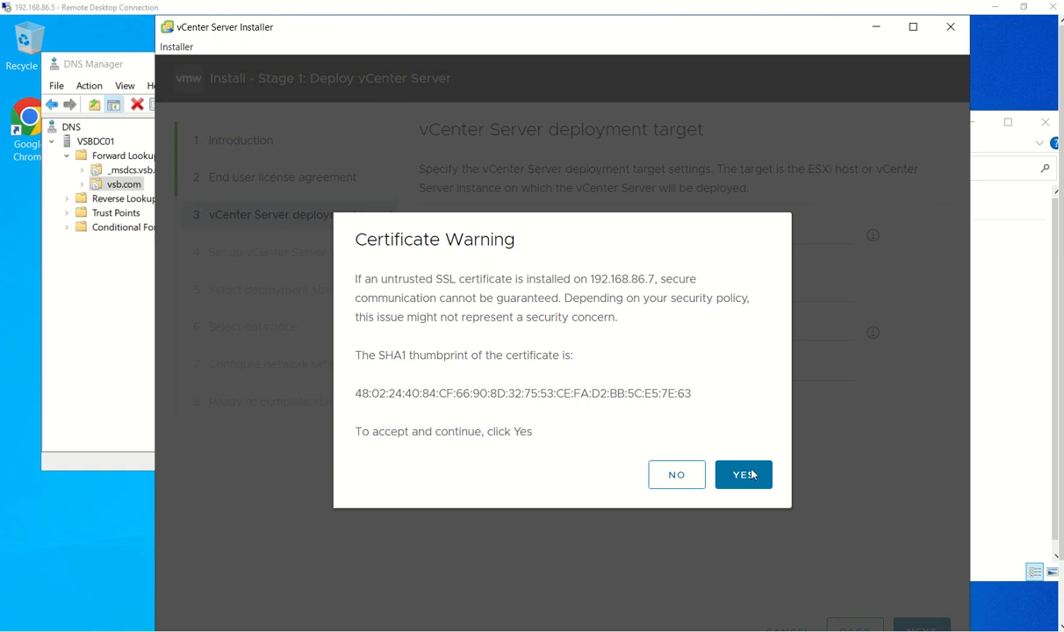
left_click(743, 475)
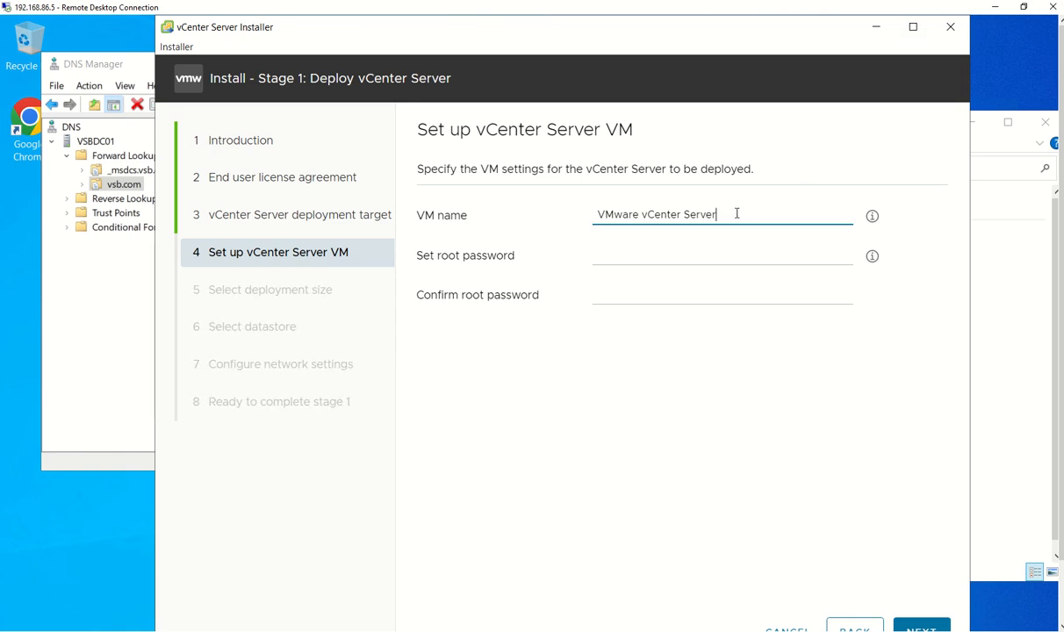
Rename the VM to vc01.vsd.com, enter and confirm the root password, and submit
left_click_drag(736, 214, 522, 213)
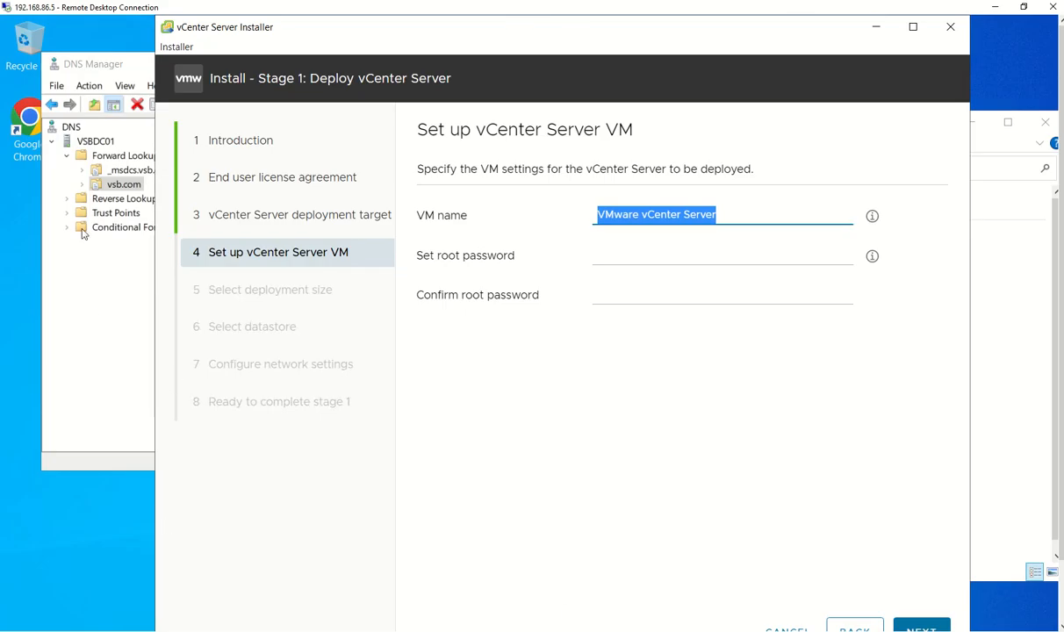
left_click(95, 319)
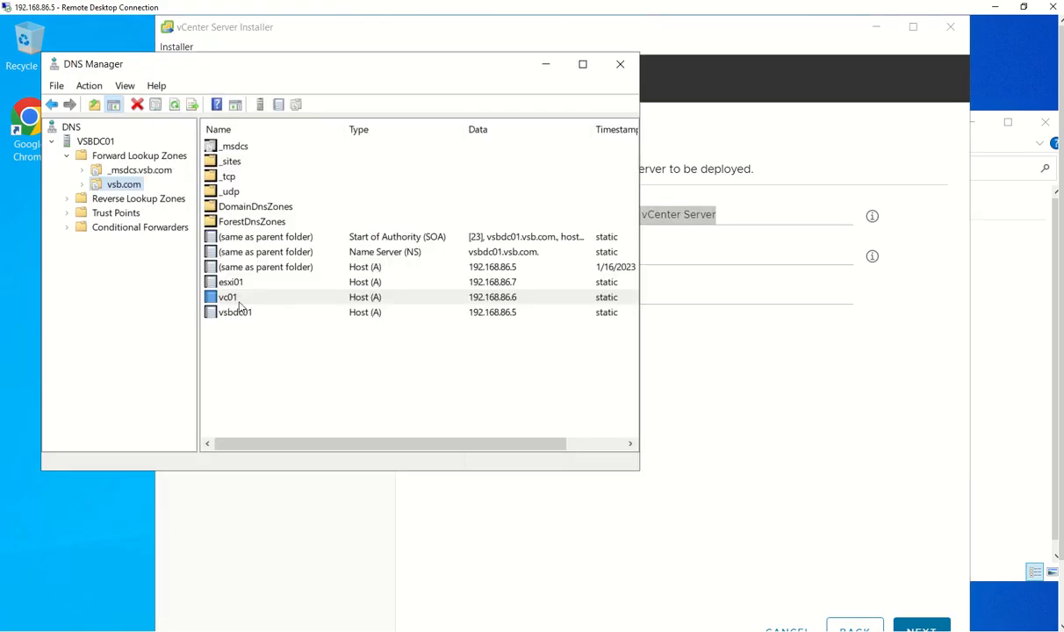
left_click(543, 69)
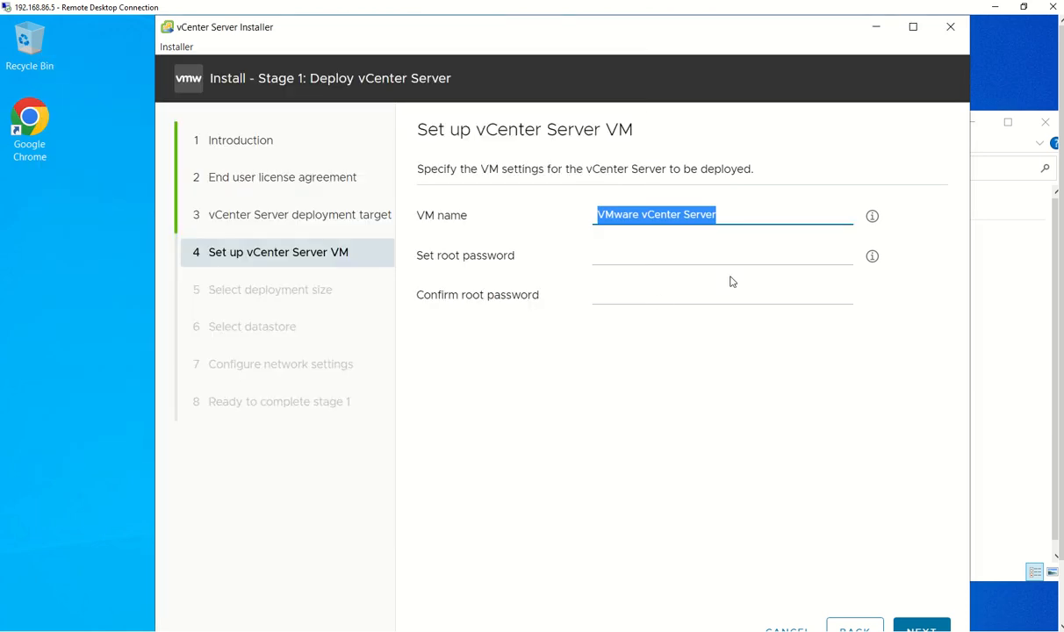
type("vc0")
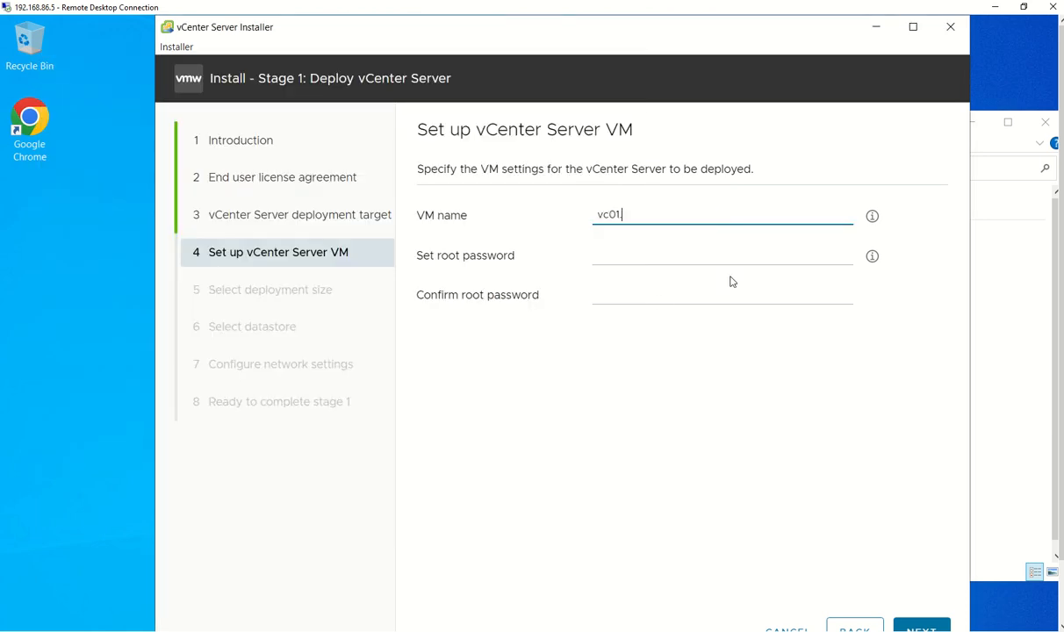
type("1.vsd.com")
key("Tab")
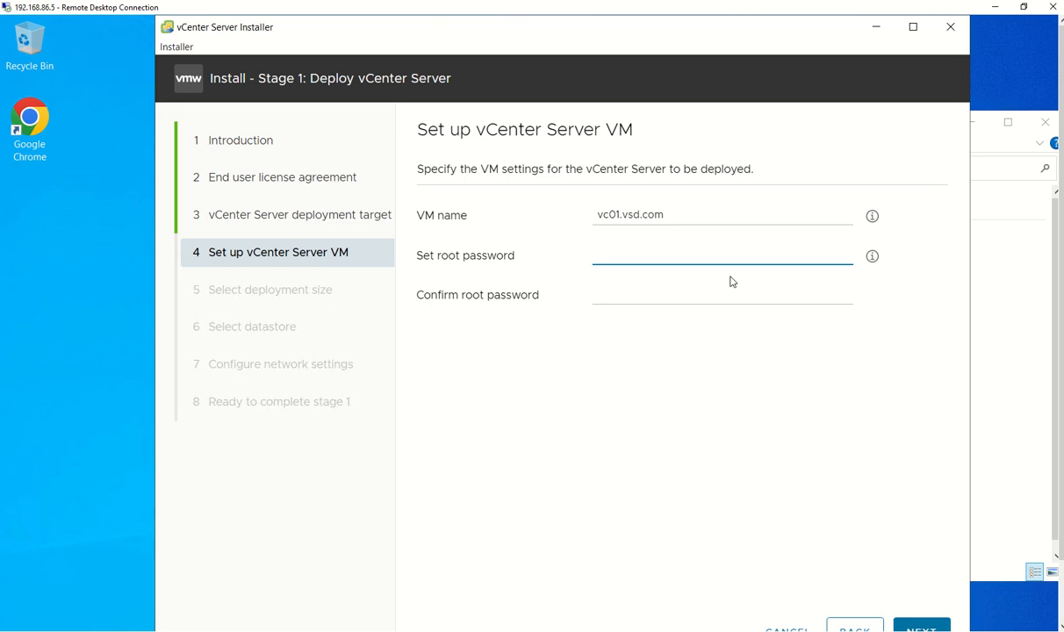
type("V")
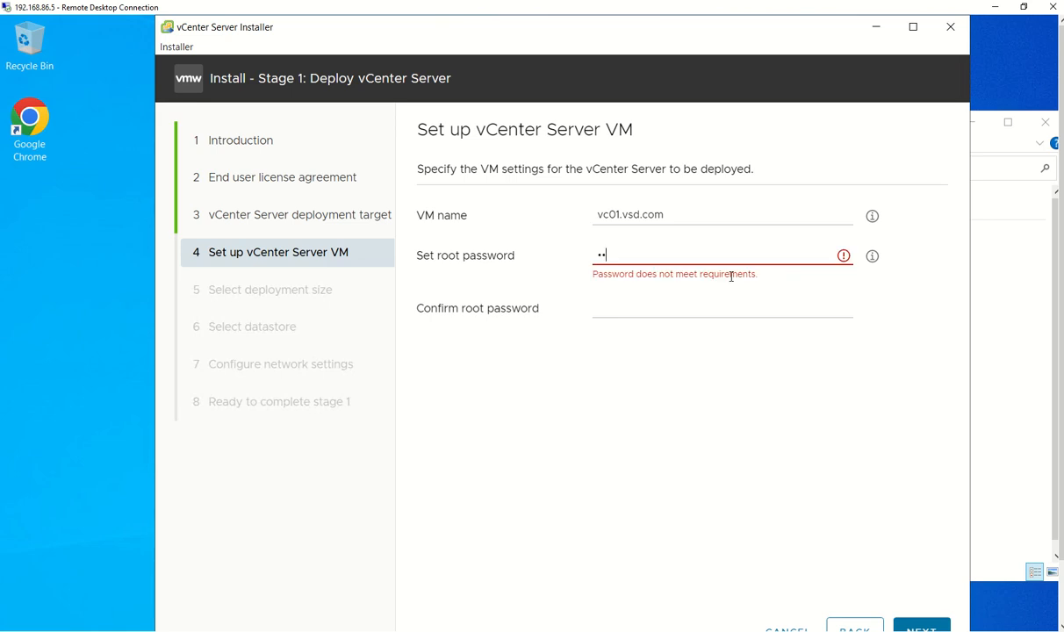
type("•••••••••••")
key("Tab")
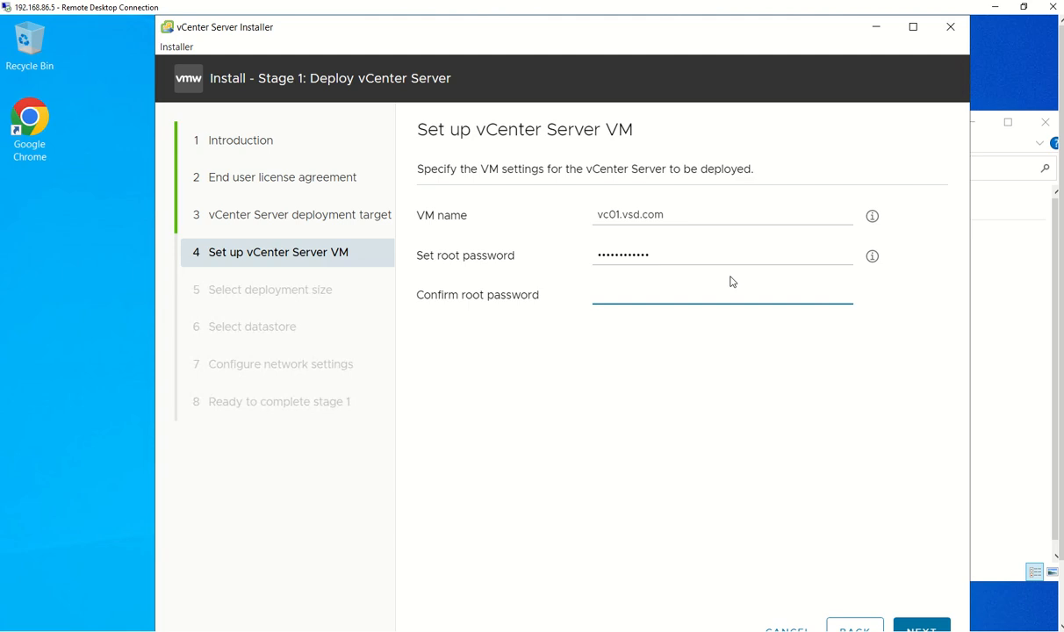
type("•••••")
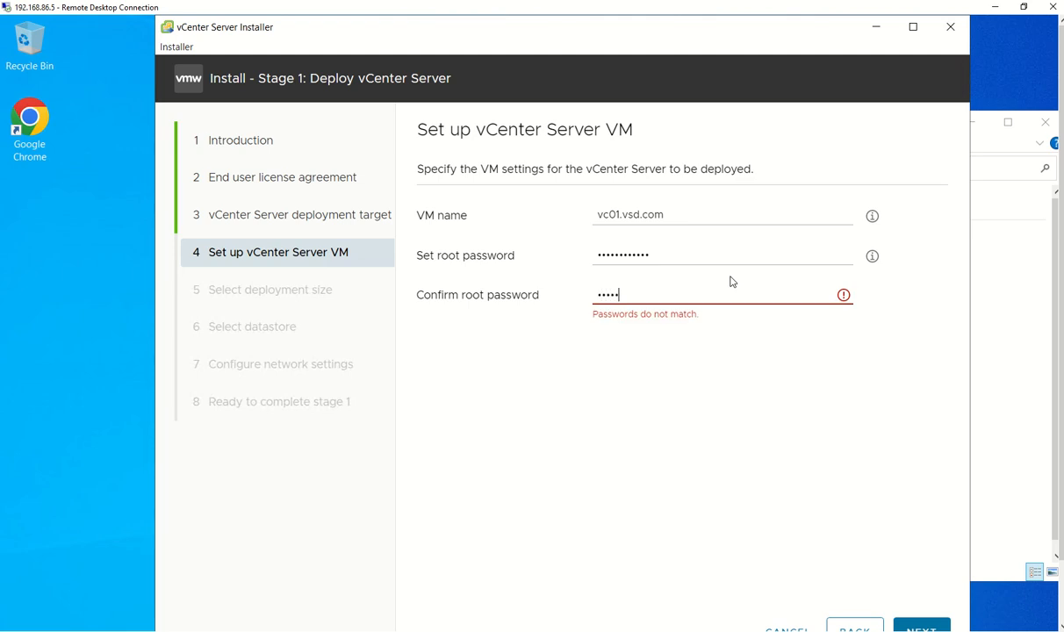
type("•••••••")
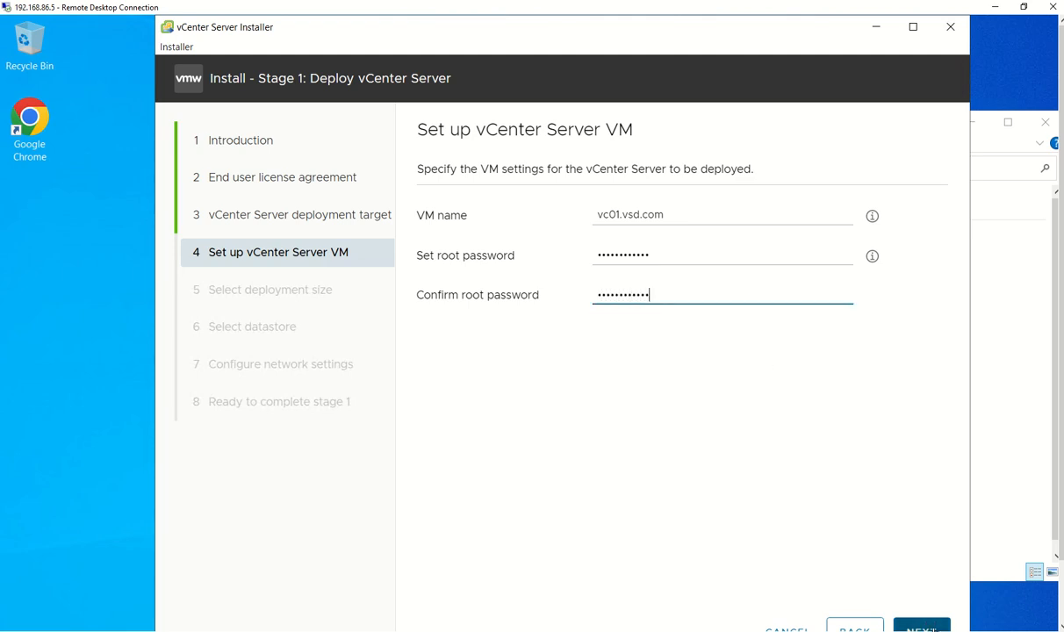
left_click(929, 626)
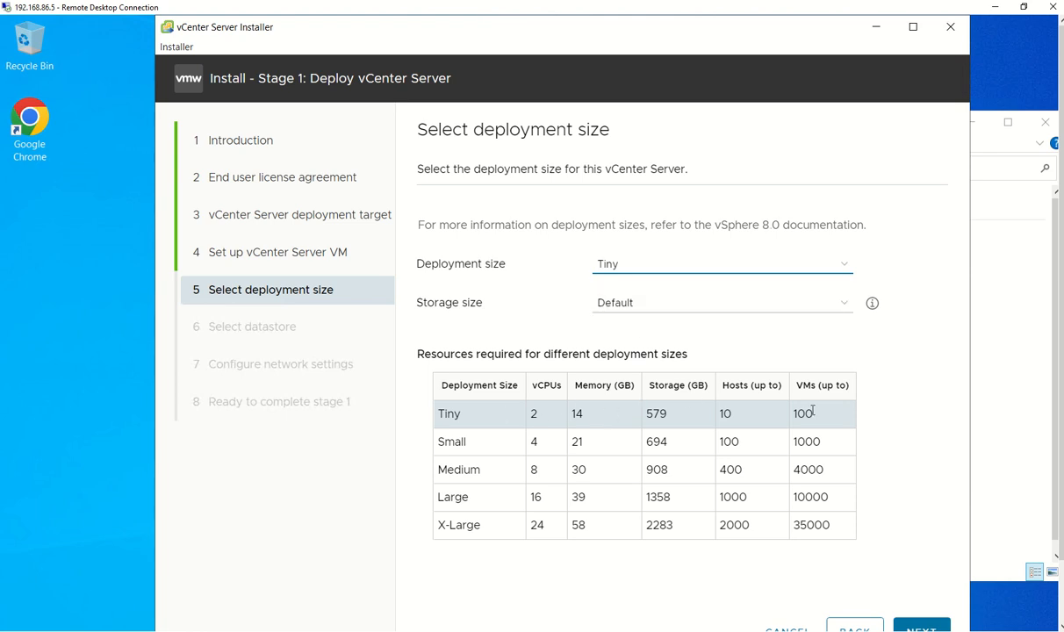
Keep deployment size Tiny with Default storage size and continue
left_click(755, 307)
left_click(755, 306)
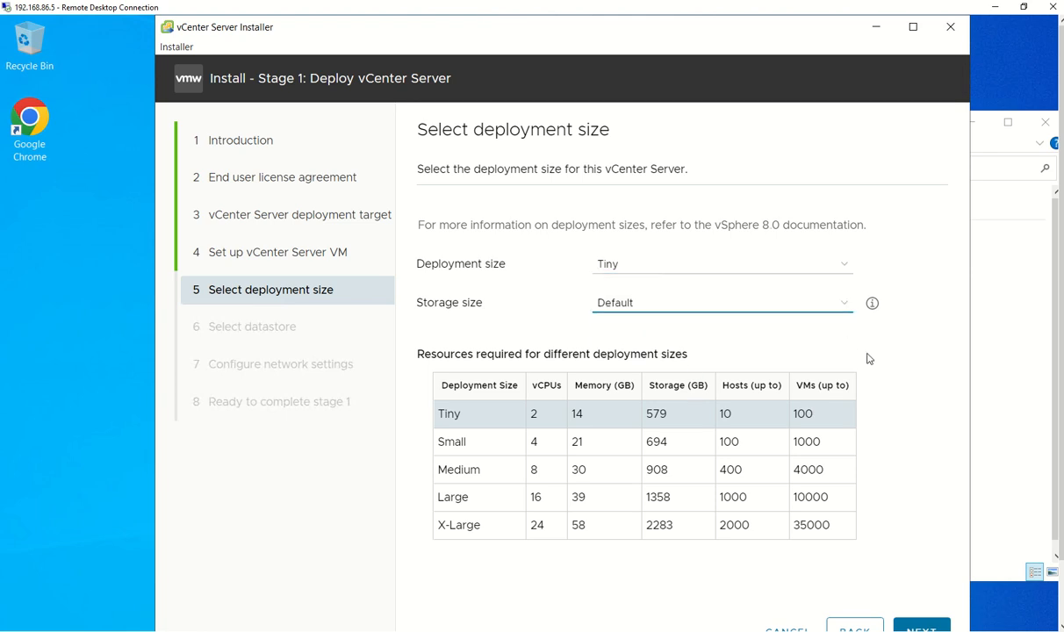
left_click(921, 626)
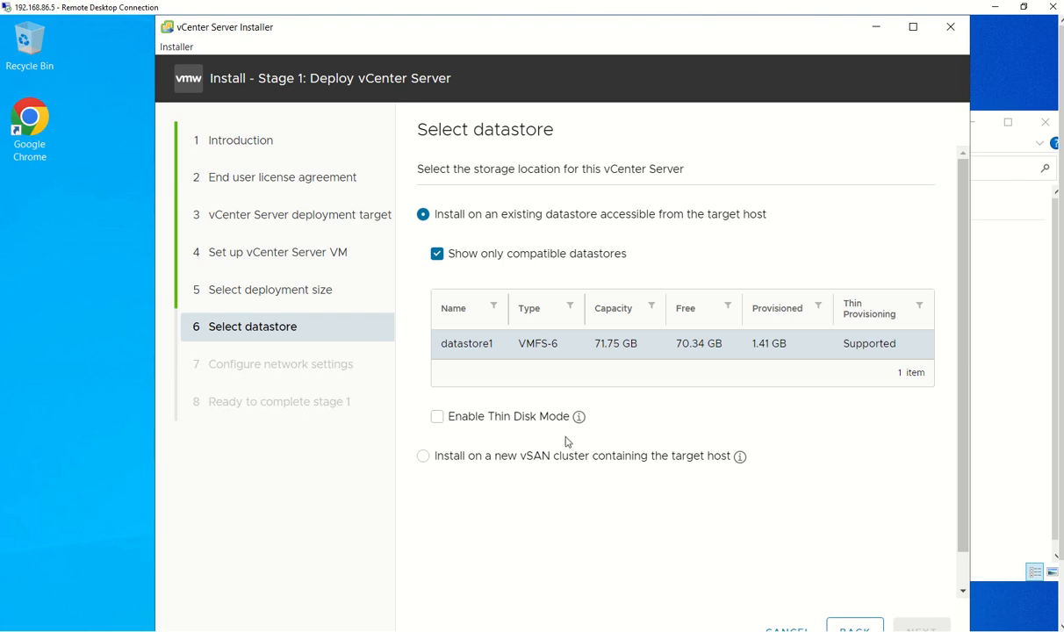
Deploy to datastore1 with Enable Thin Disk Mode ticked and continue to networking
mouse_move(578, 422)
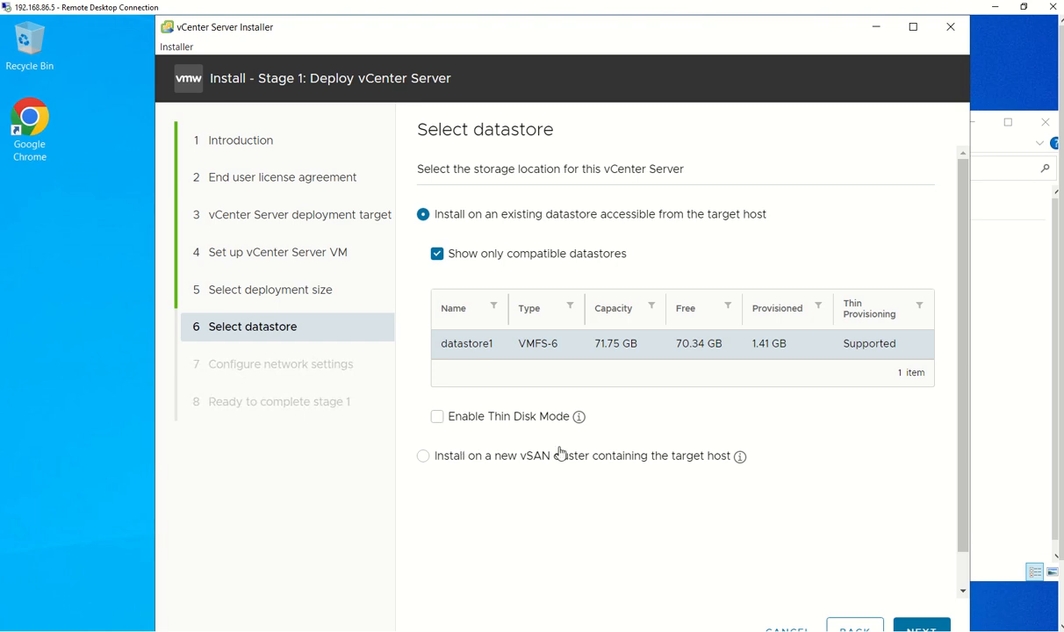
left_click(438, 420)
left_click(919, 626)
left_click(913, 627)
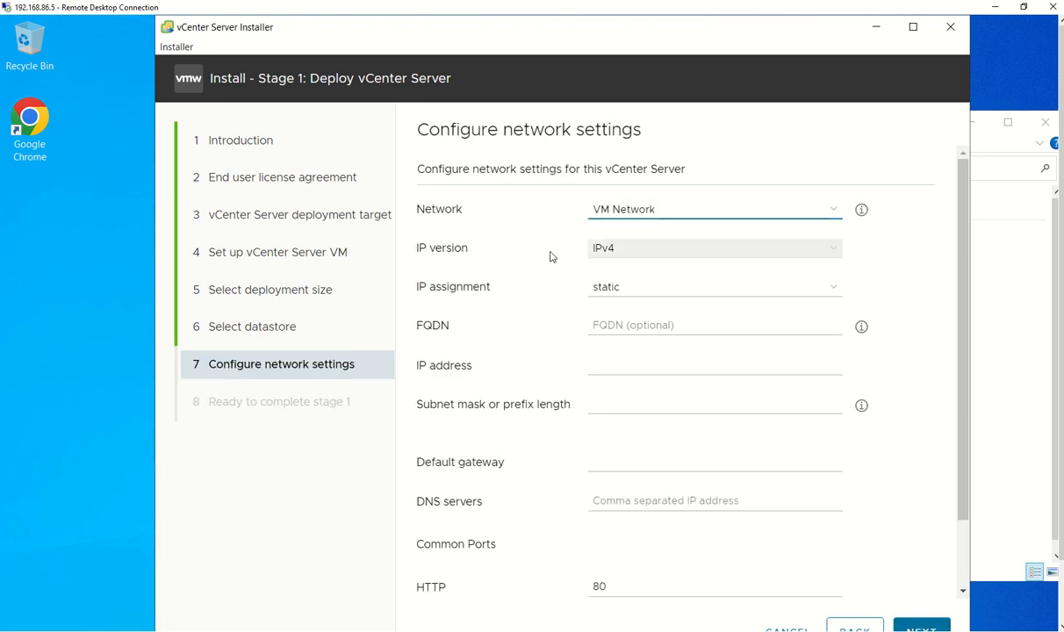
Keep static IPv4 assignment and enter FQDN vc01.vsb.com, correcting the domain from vsd
left_click(678, 291)
left_click(677, 291)
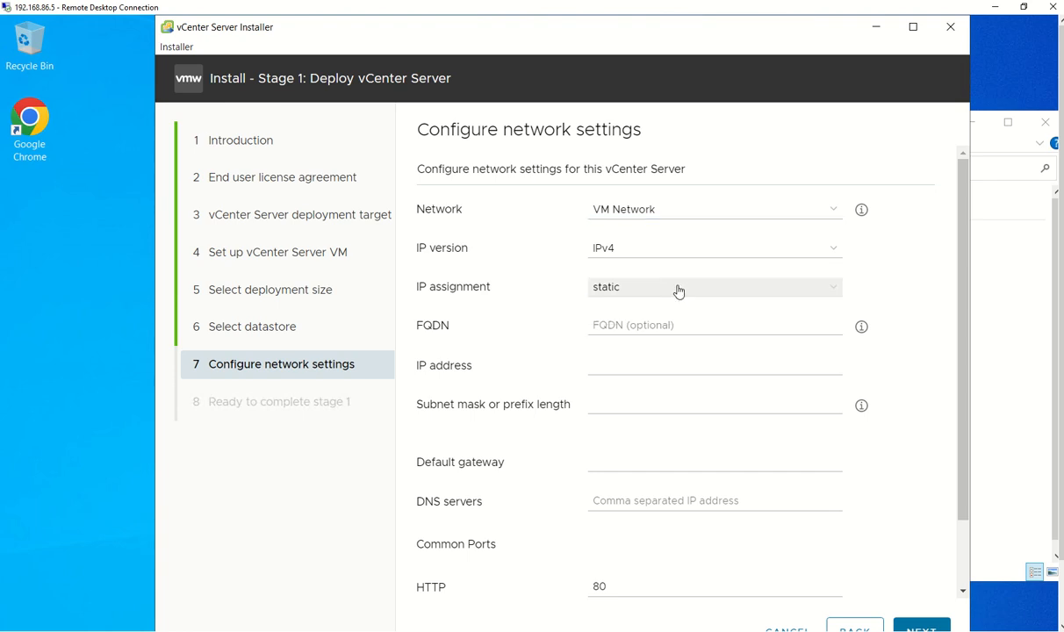
left_click(637, 324)
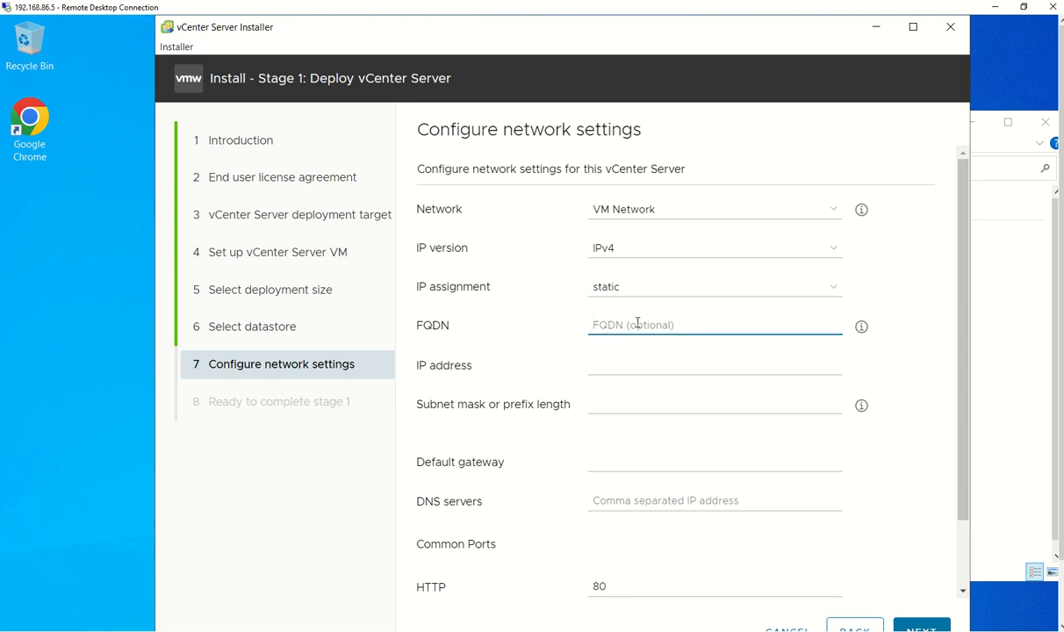
type("vc")
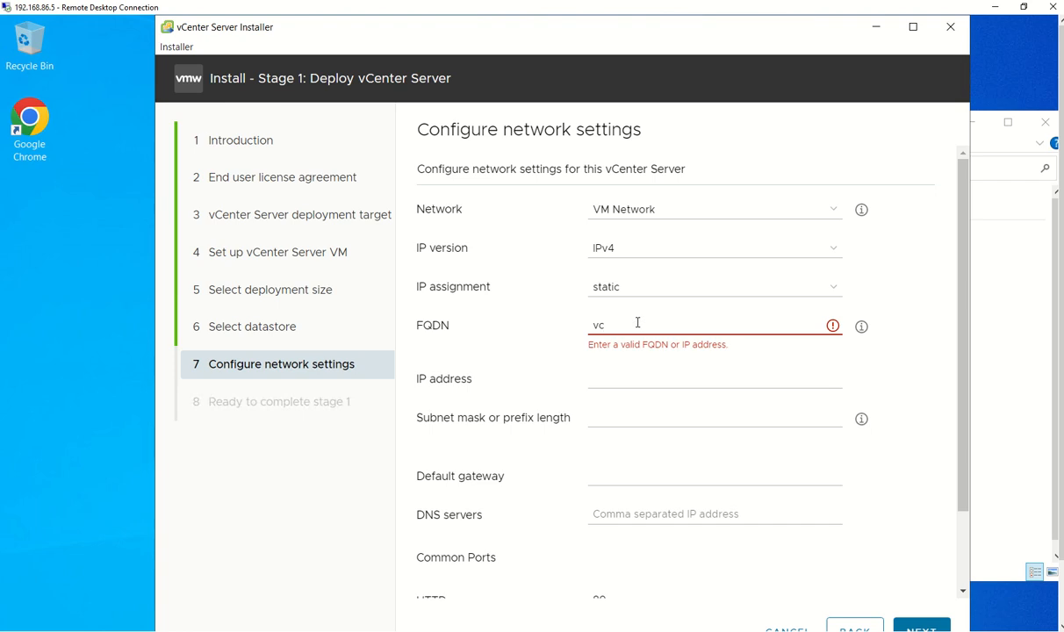
type("01.vsd.com")
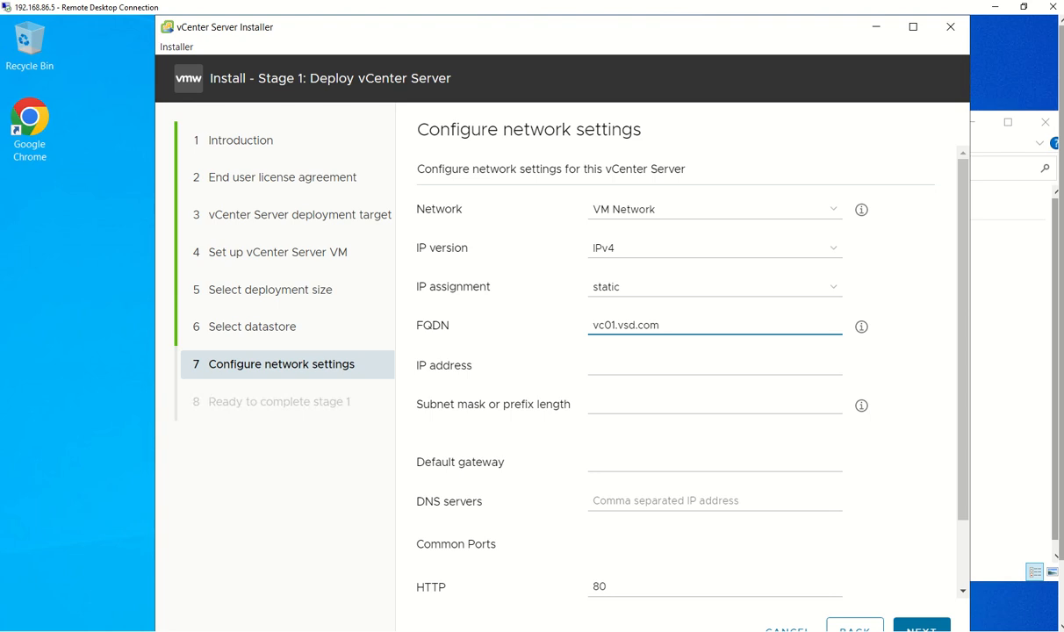
left_click_drag(1060, 496, 1060, 563)
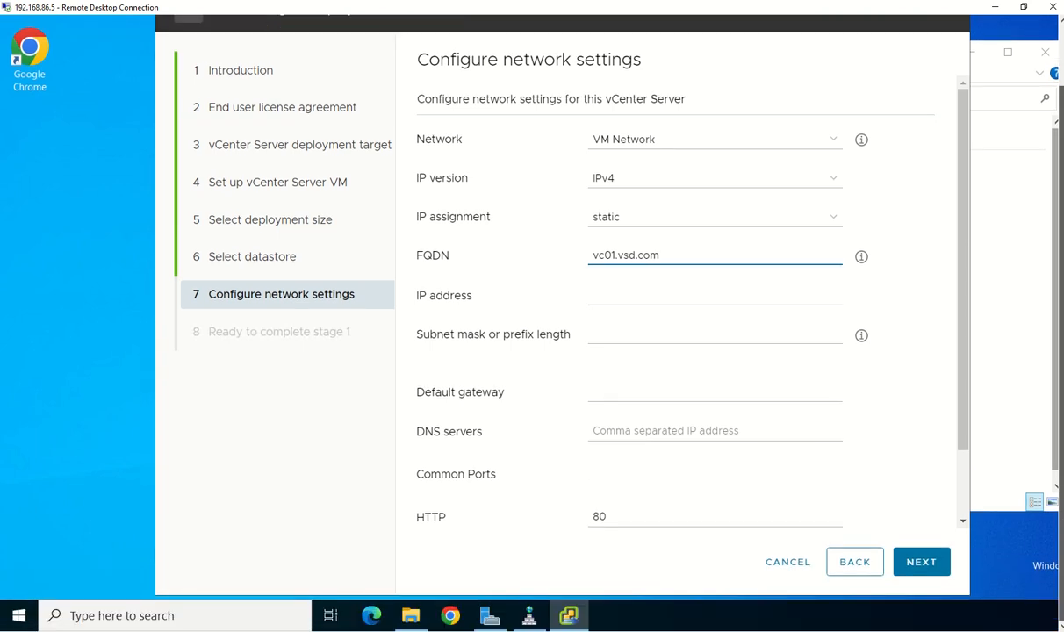
left_click(529, 617)
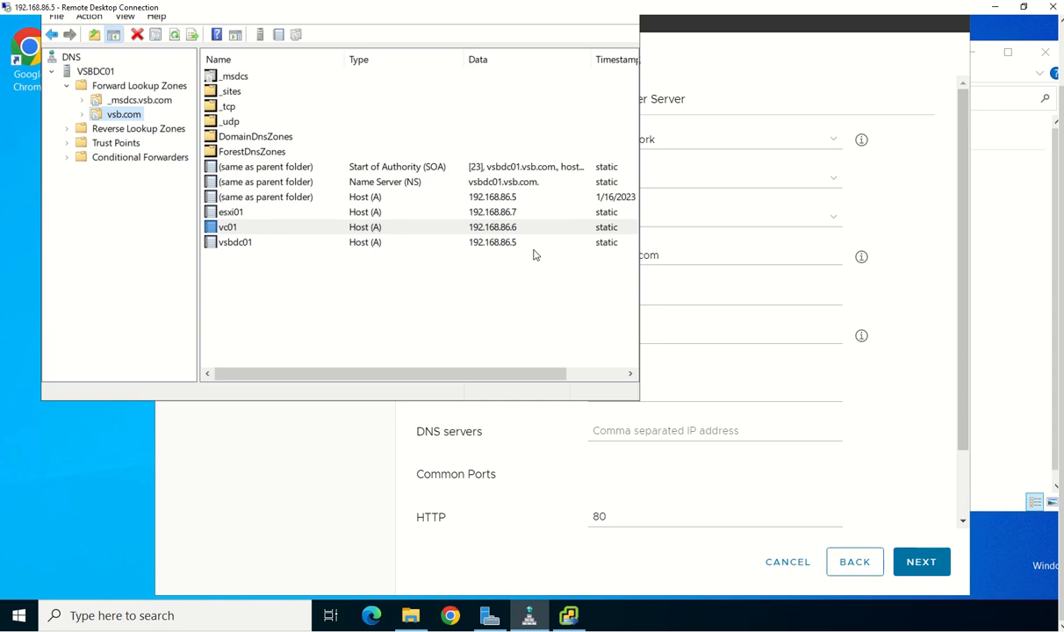
left_click(885, 220)
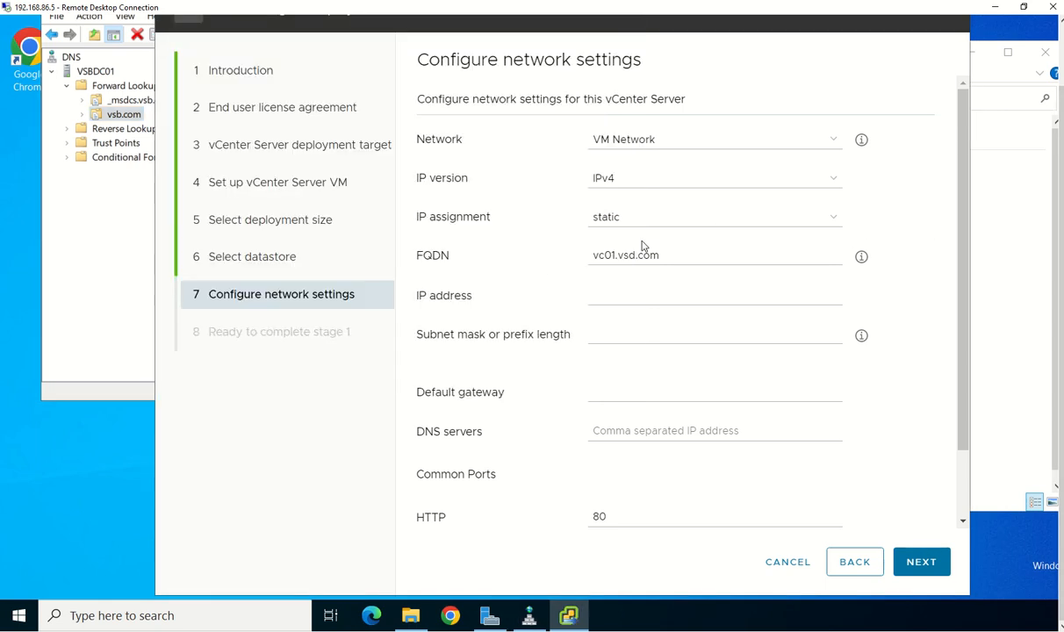
left_click(696, 254)
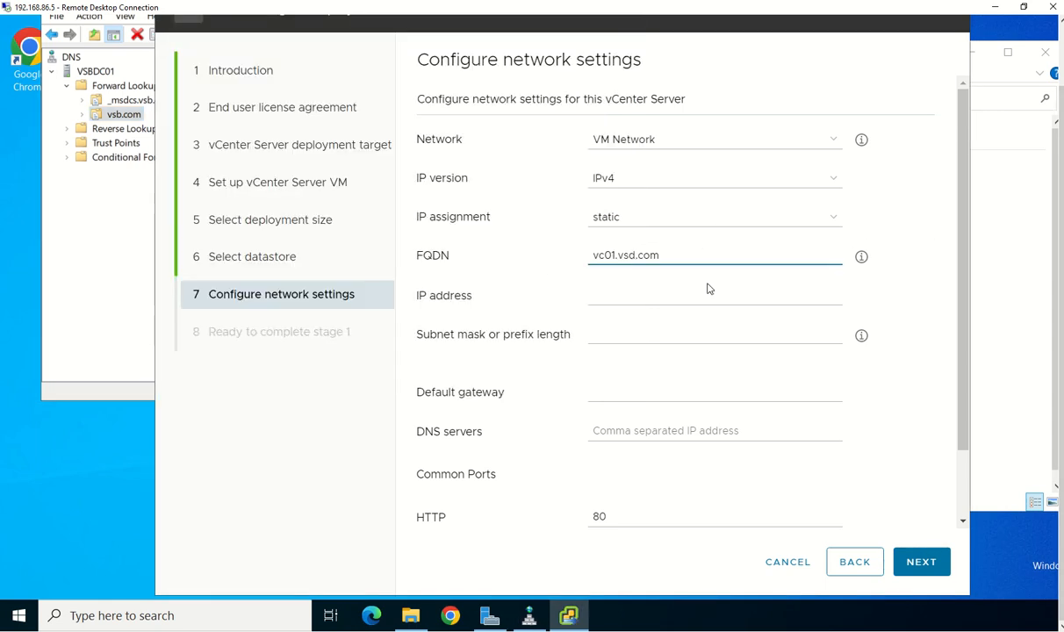
key("BackSpace")
type("b")
left_click(647, 297)
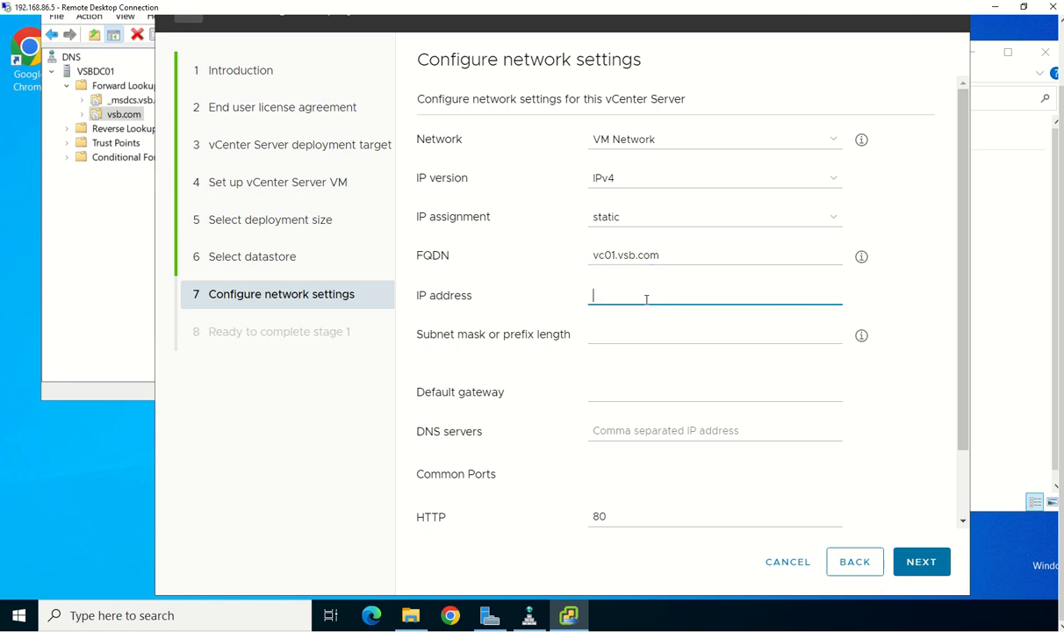
left_click(529, 616)
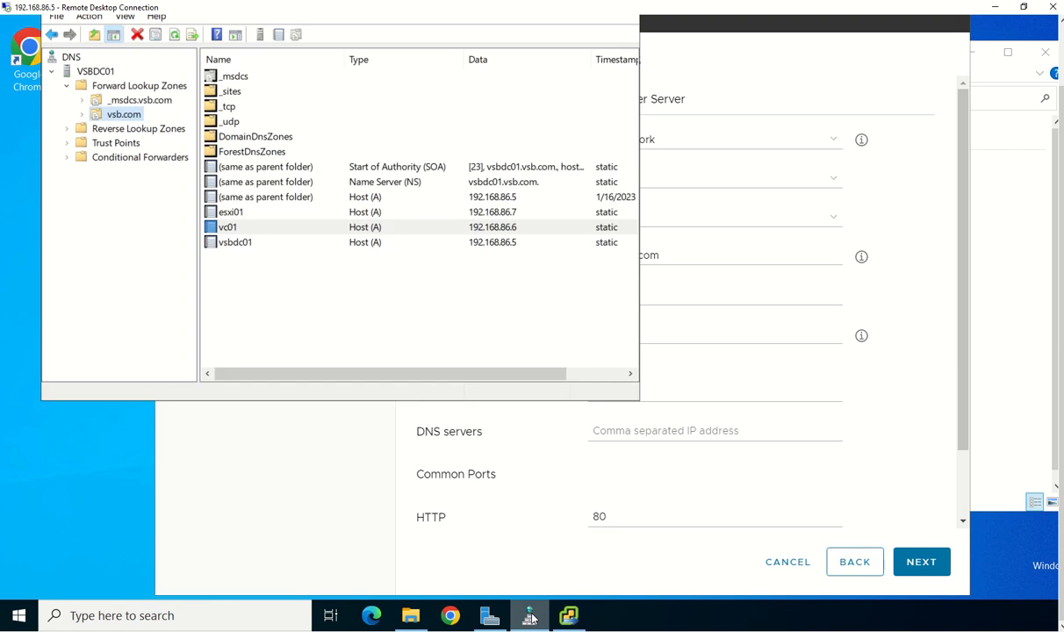
left_click(531, 617)
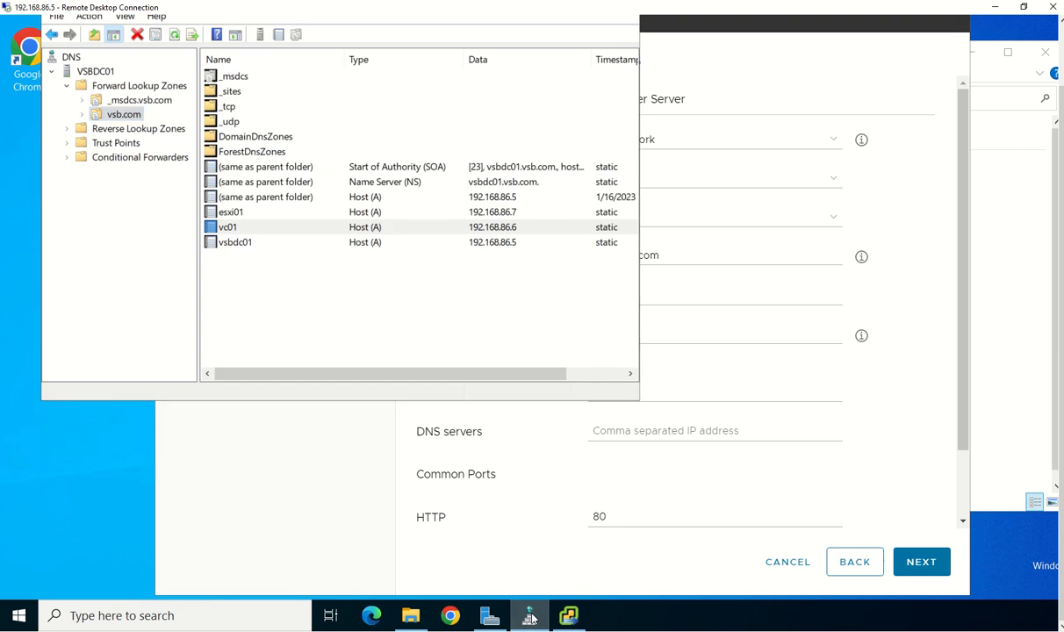
Enter IP 192.168.86.6, mask 255.255.255.0, gateway 192.168.86.1 and DNS server 192.168.86.5
type("19")
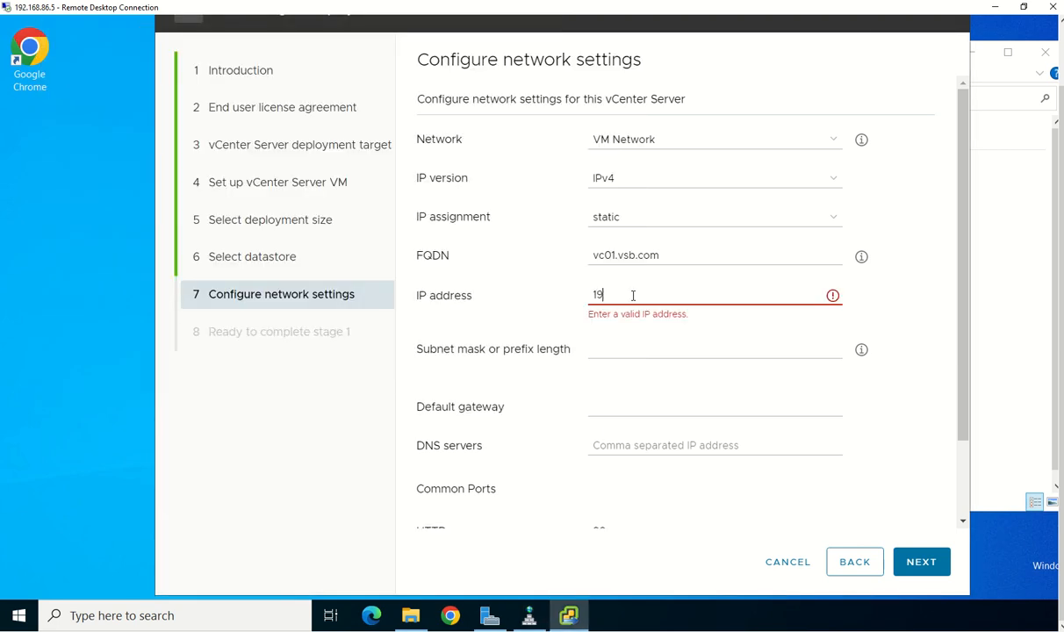
type("2.168.86.6")
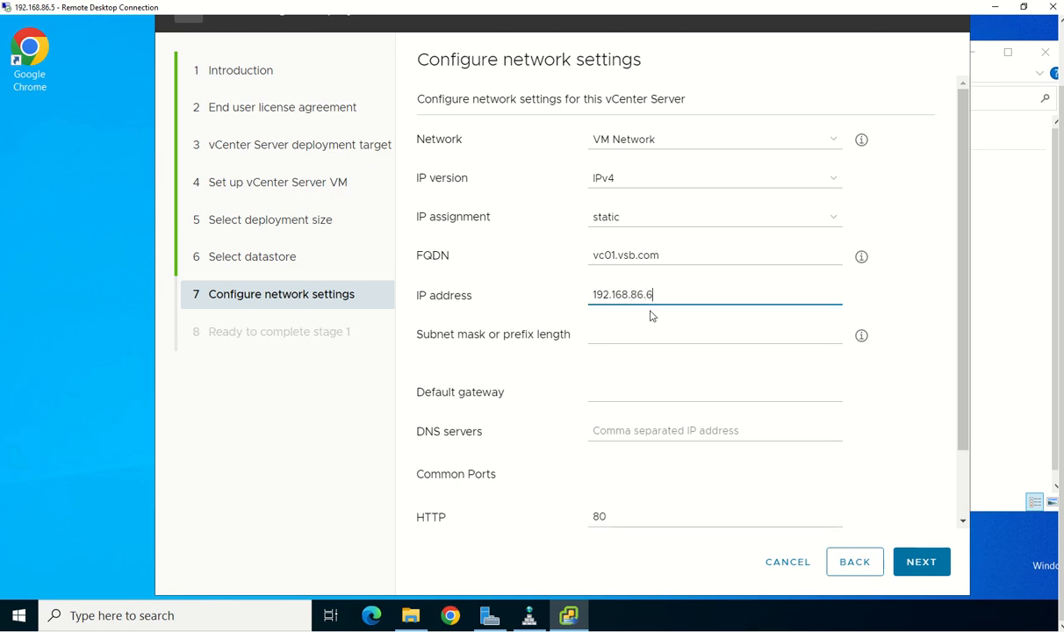
key("Tab")
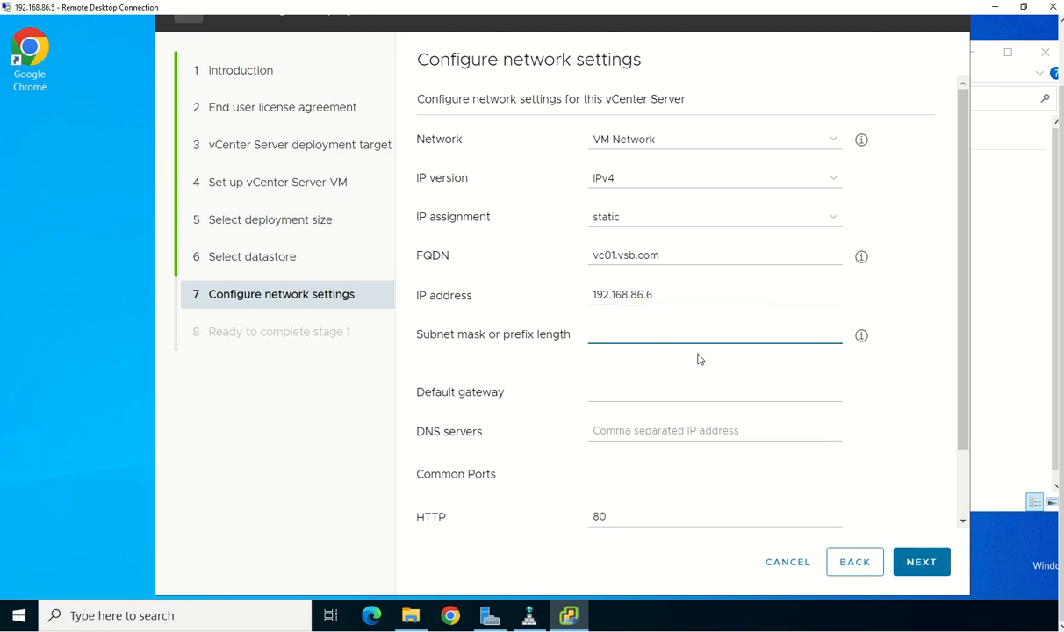
type("255.255.255")
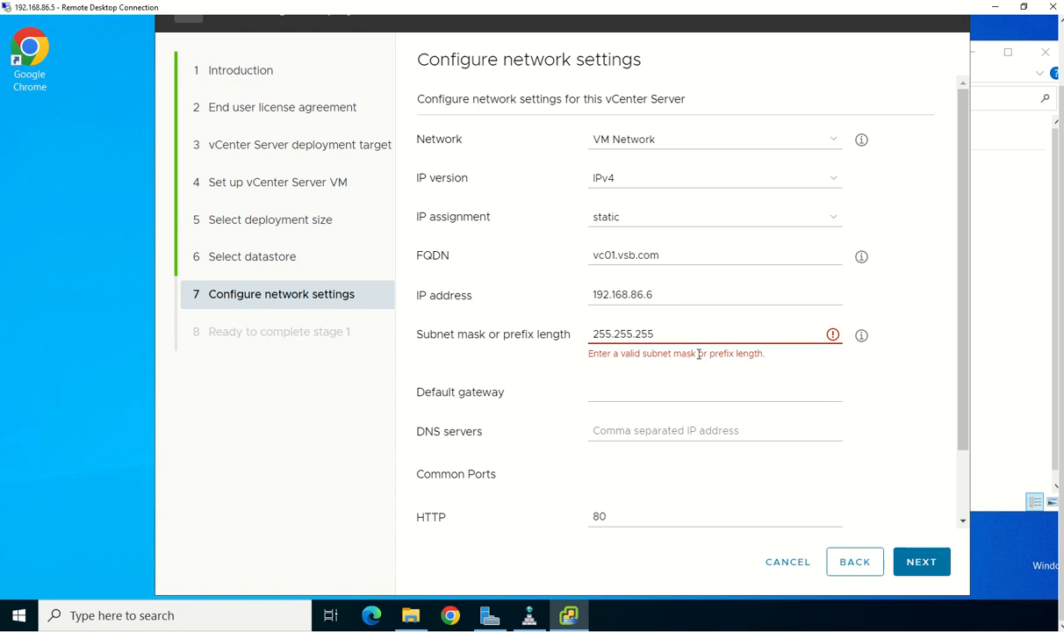
type(".0")
key("Tab")
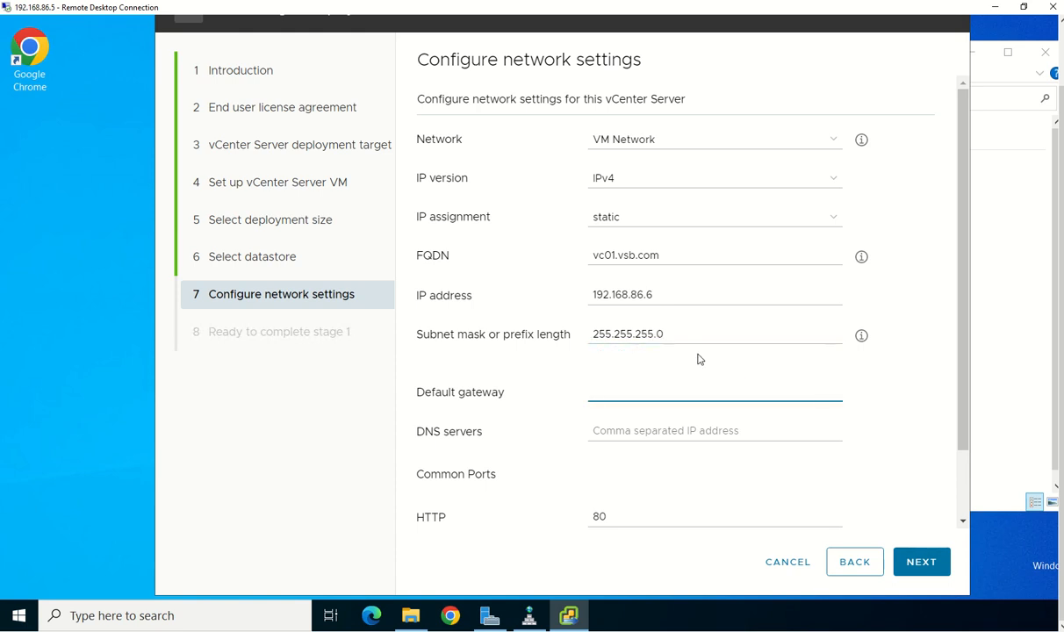
type("192.168.8")
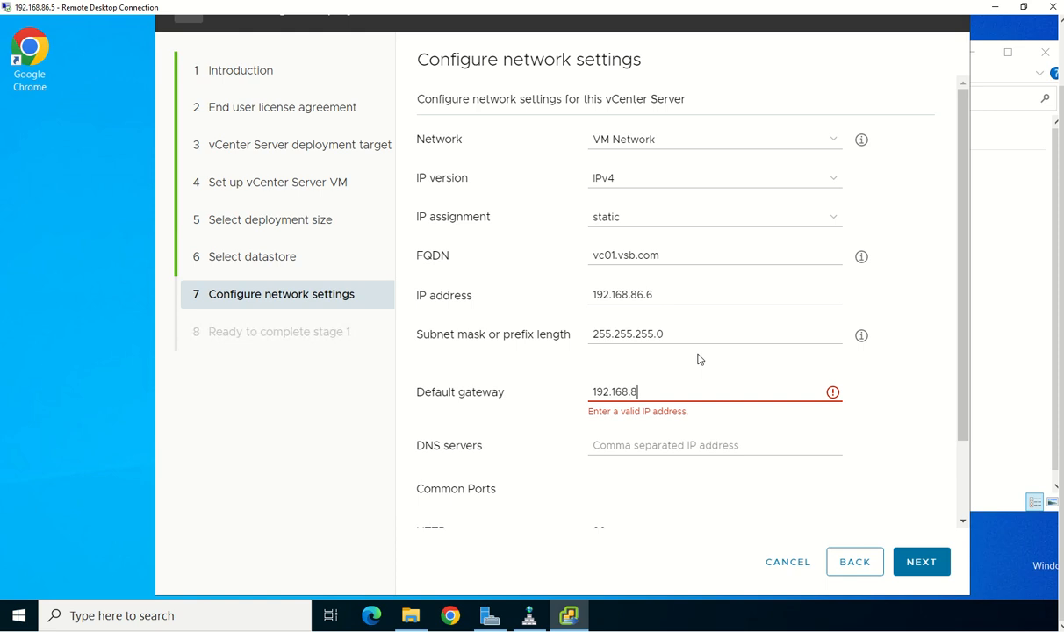
type("6.1")
key("Tab")
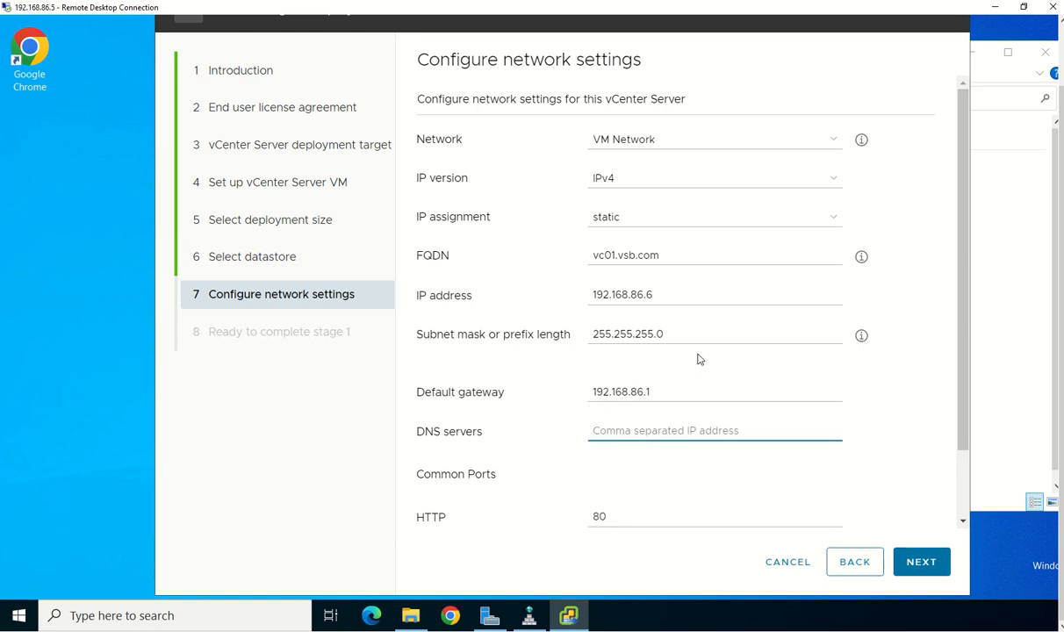
type("192.168.")
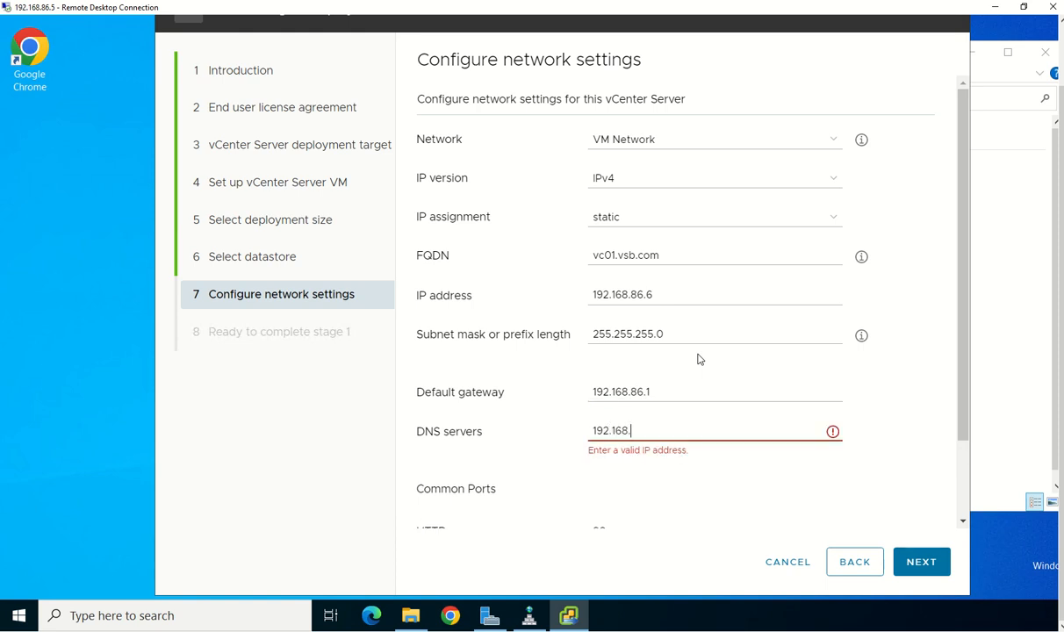
type("86.5")
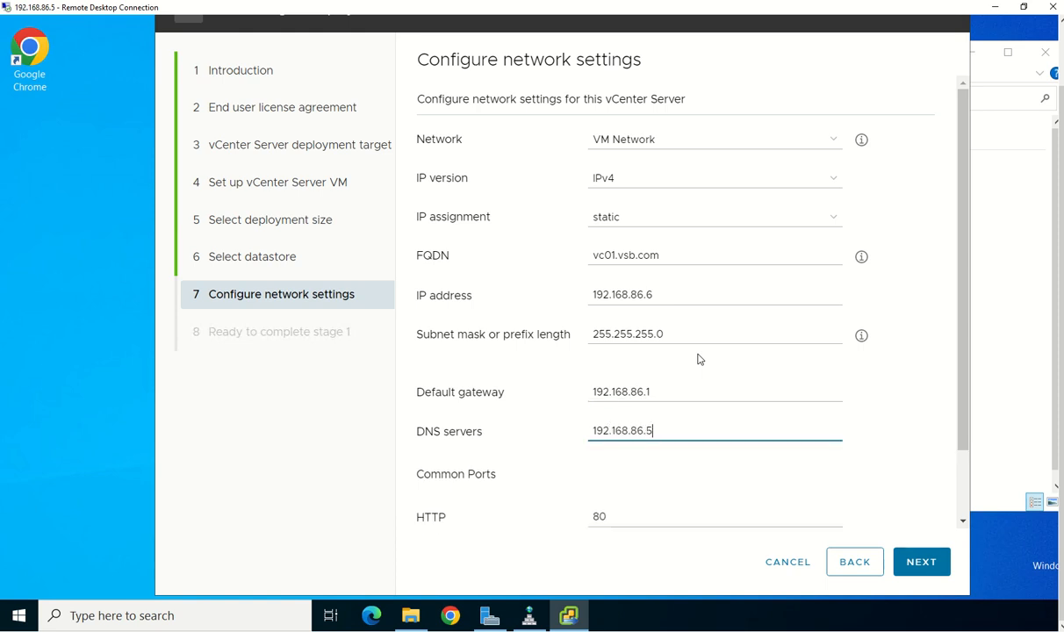
scroll(700, 359, "down", 1)
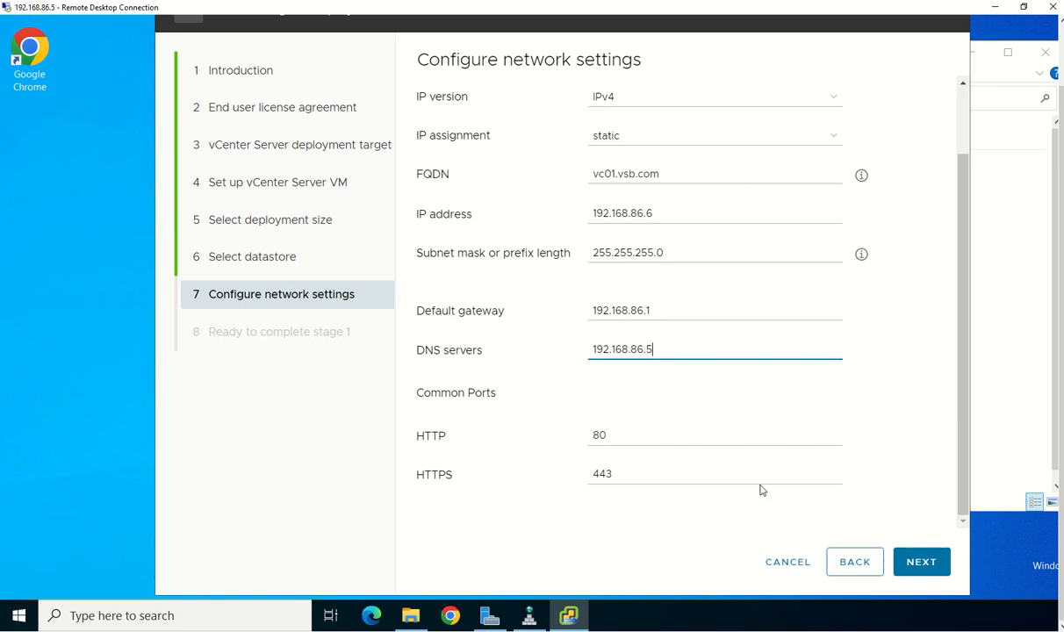
Accept the network settings and view the Ready to complete stage 1 summary from the top
left_click(918, 575)
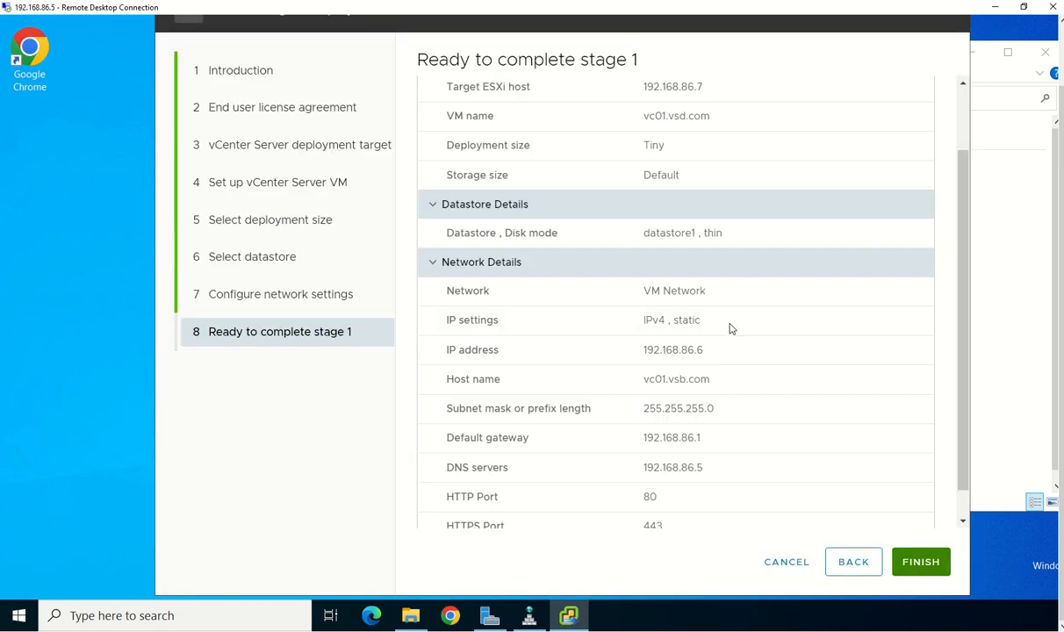
scroll(730, 329, "up", 2)
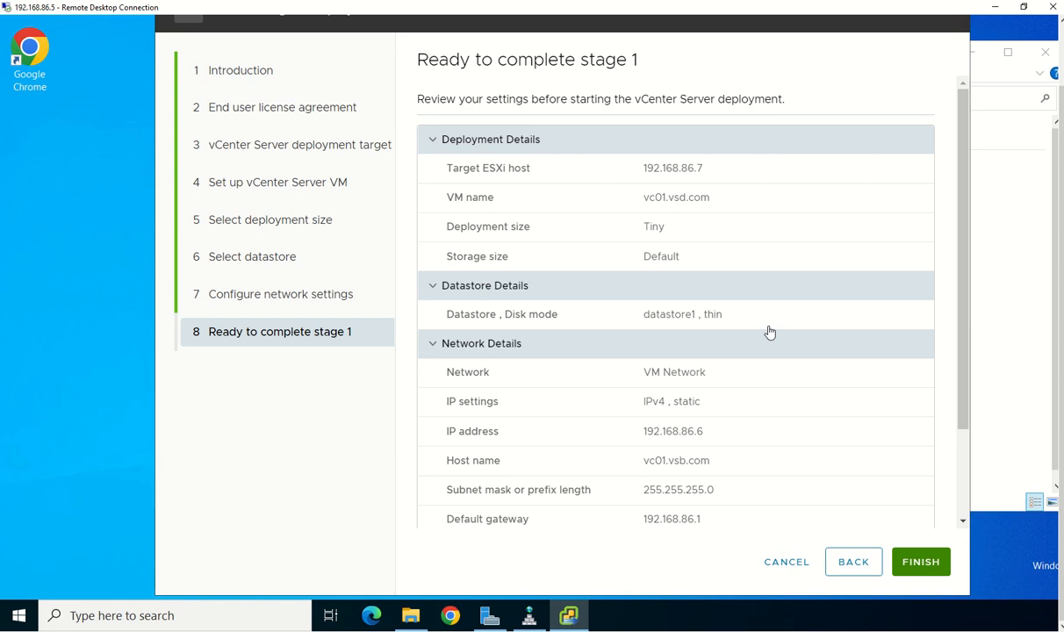
Step back to the VM name, change vc01.vsd.com to vc01.vsb.com, and advance to the summary
left_click(851, 570)
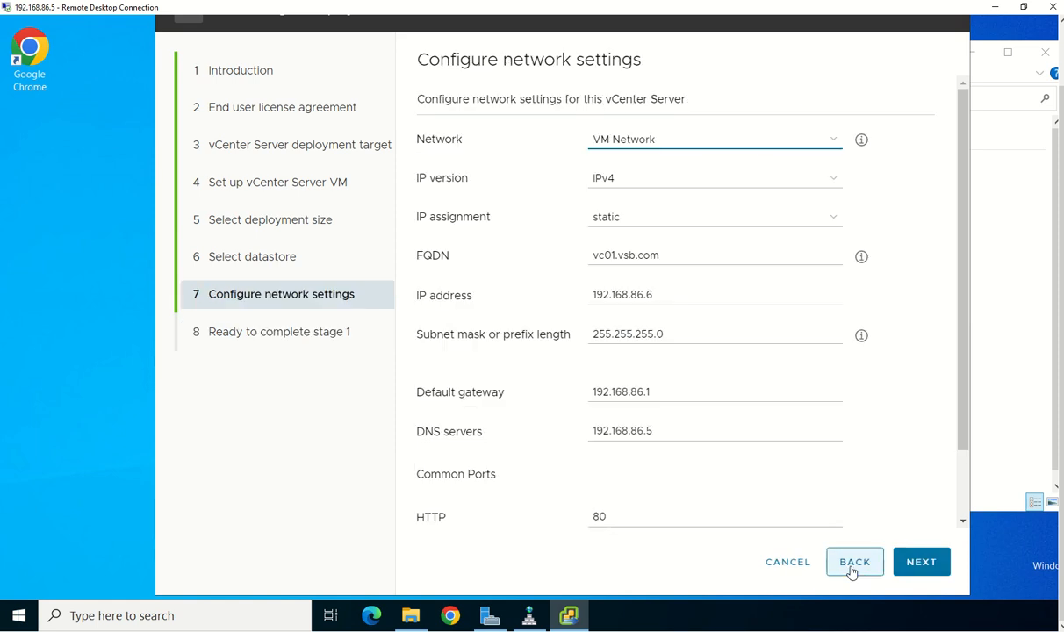
left_click(851, 570)
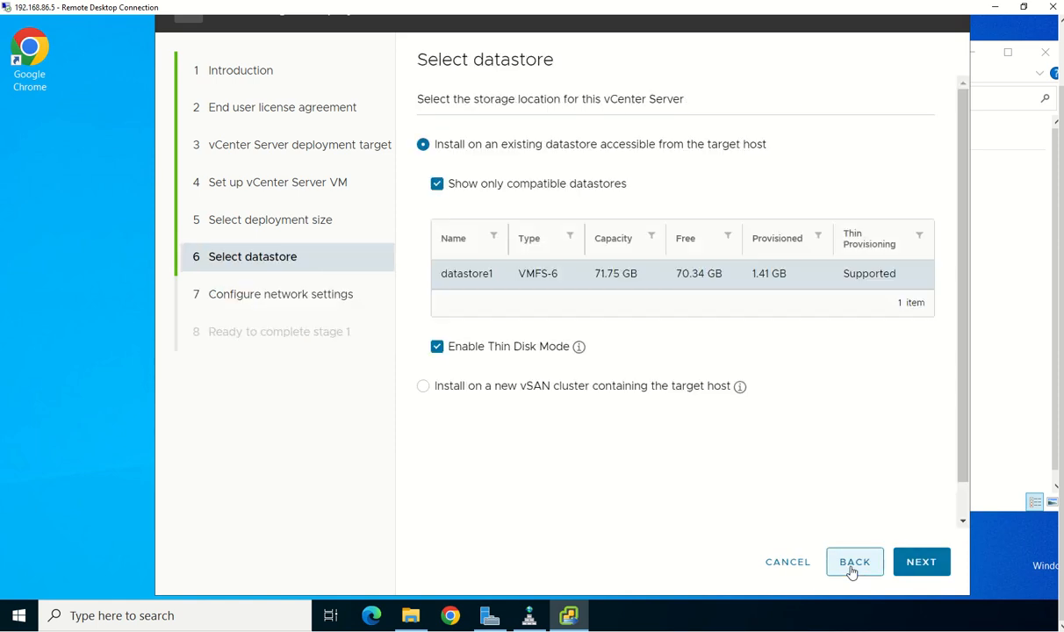
left_click(851, 570)
left_click(851, 571)
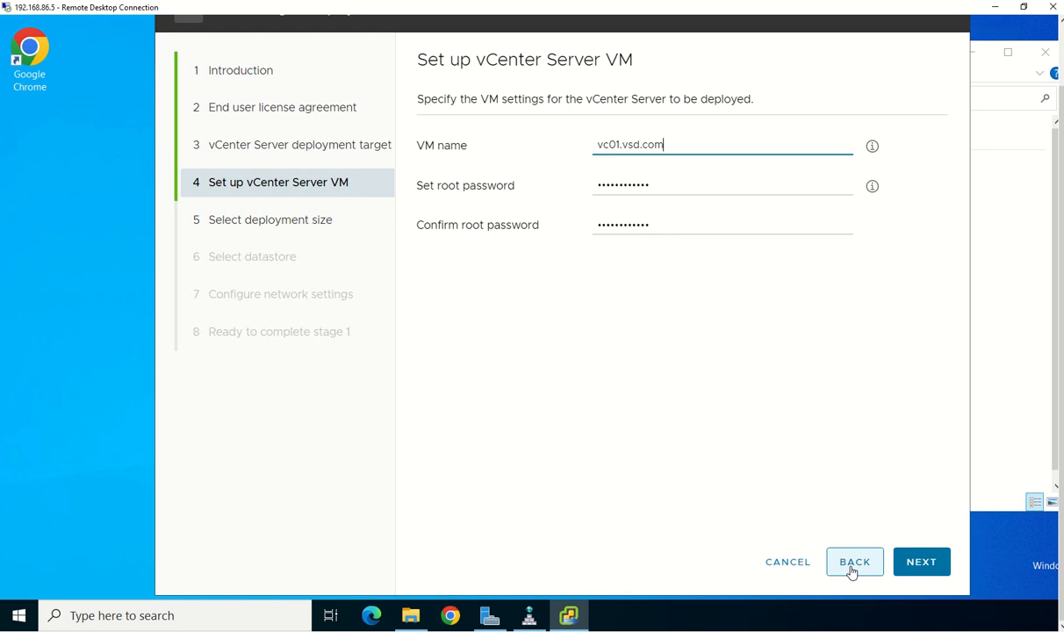
left_click(636, 143)
key("Delete")
type("b")
left_click(921, 571)
left_click(920, 562)
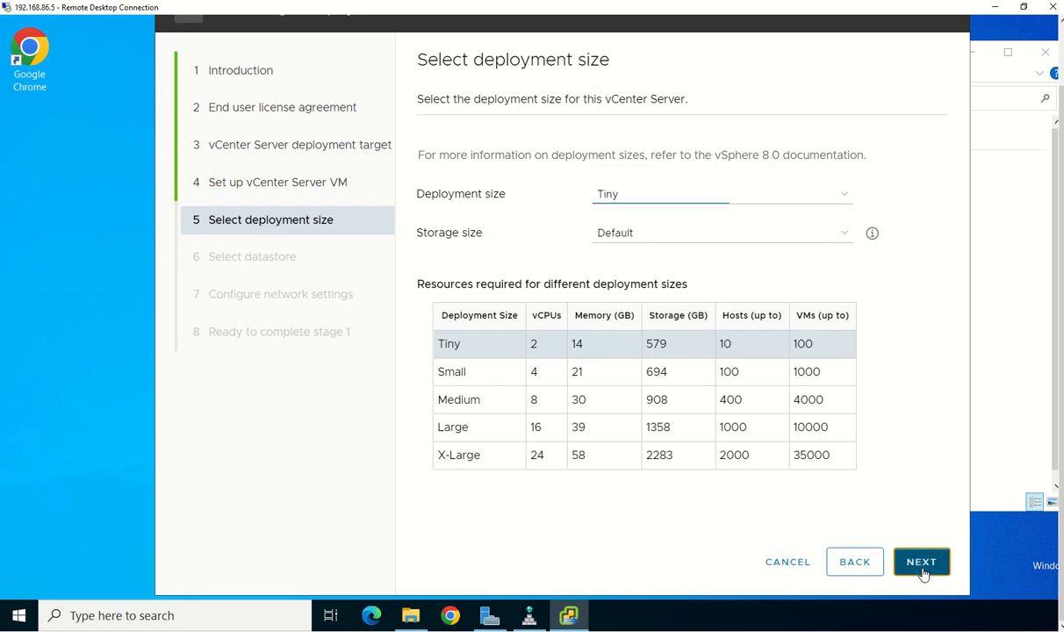
left_click(921, 562)
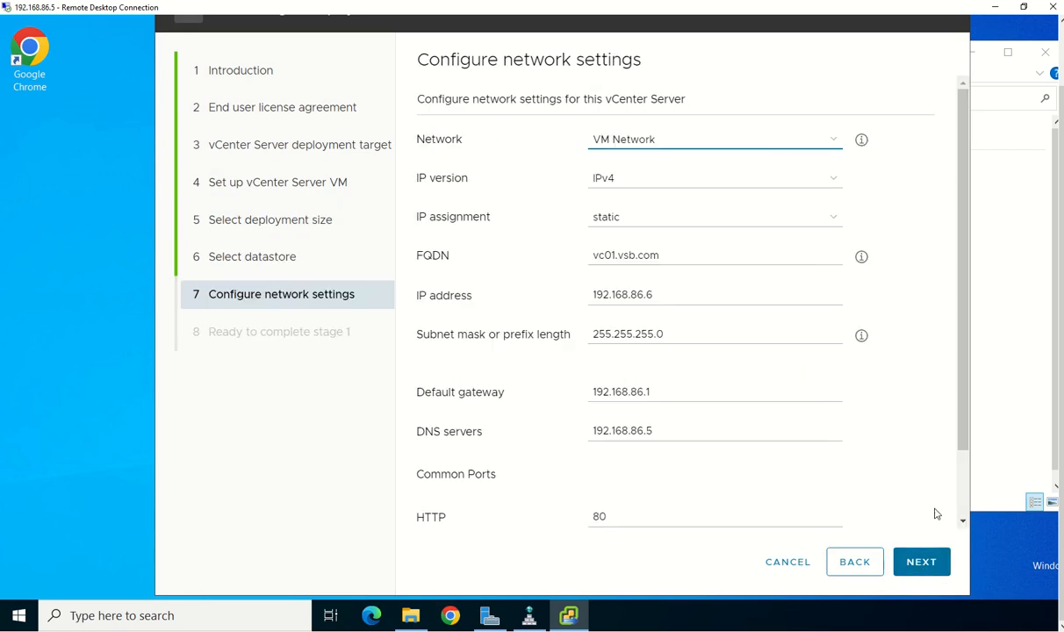
left_click(938, 563)
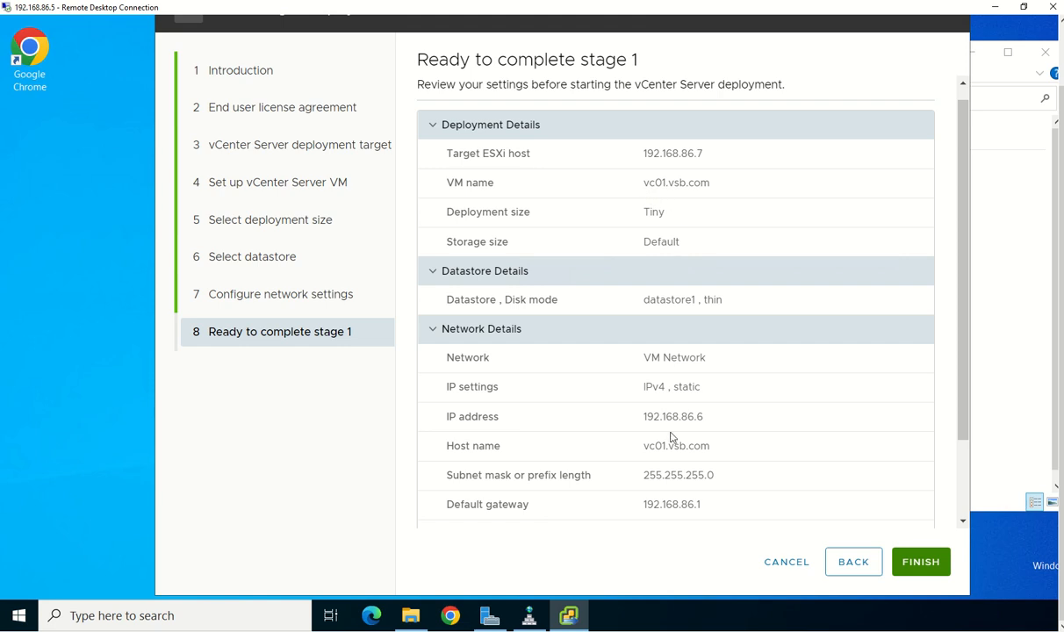
Scroll through the stage 1 summary to verify settings, then click Finish to deploy
scroll(773, 430, "down", 3)
scroll(768, 431, "up", 3)
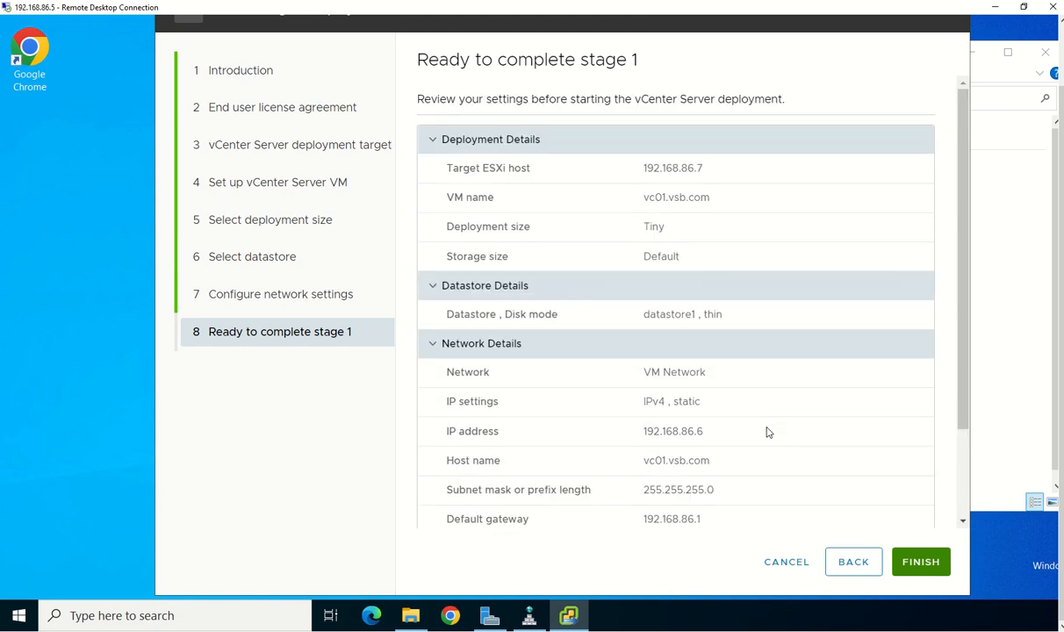
scroll(812, 468, "down", 3)
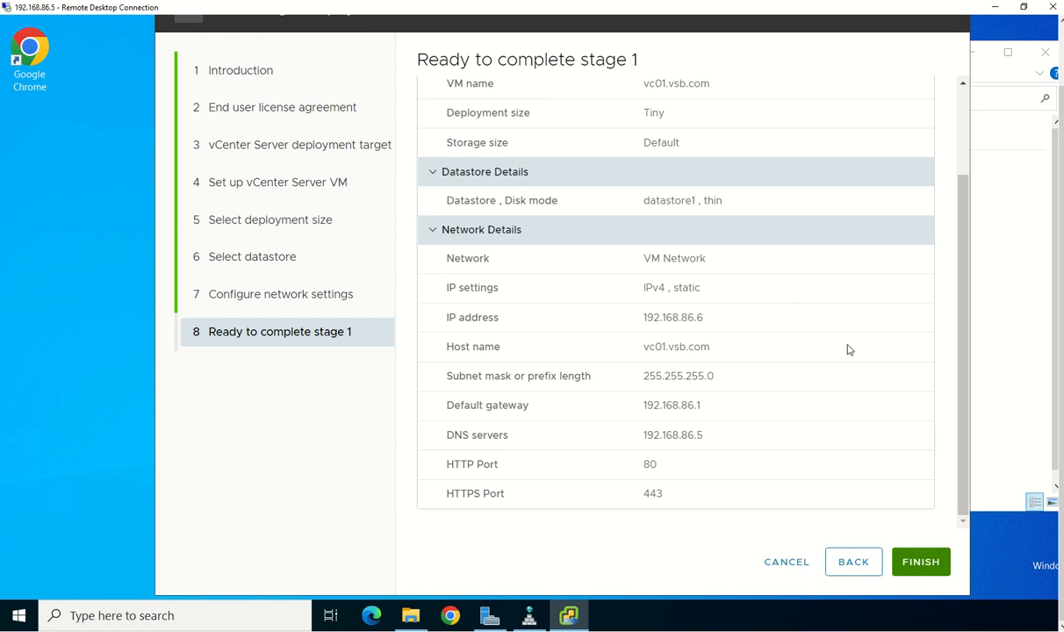
scroll(848, 349, "up", 3)
scroll(798, 390, "down", 1)
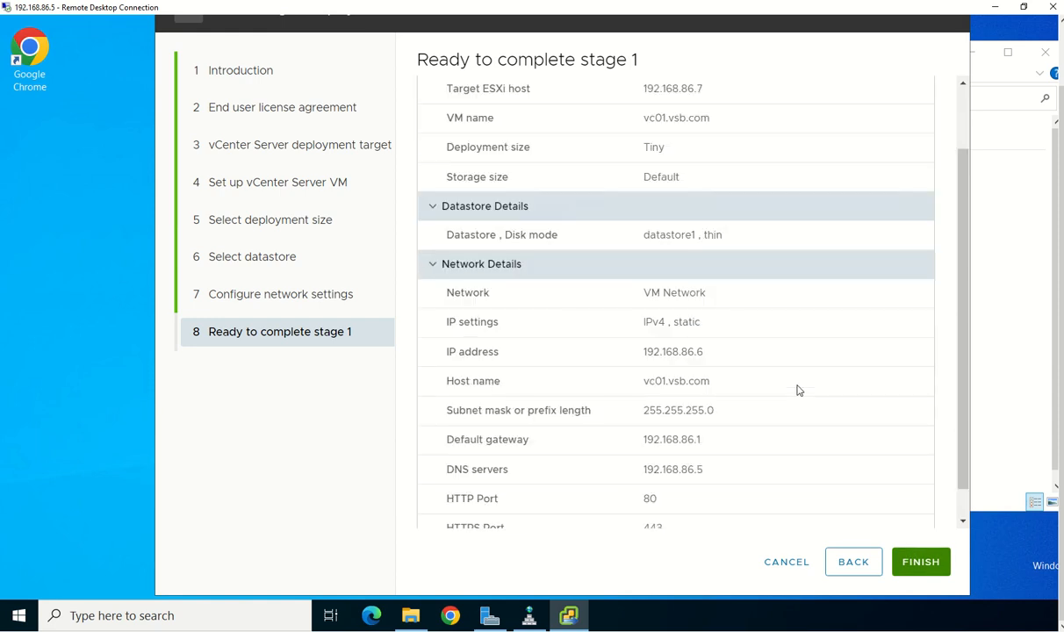
scroll(797, 389, "down", 1)
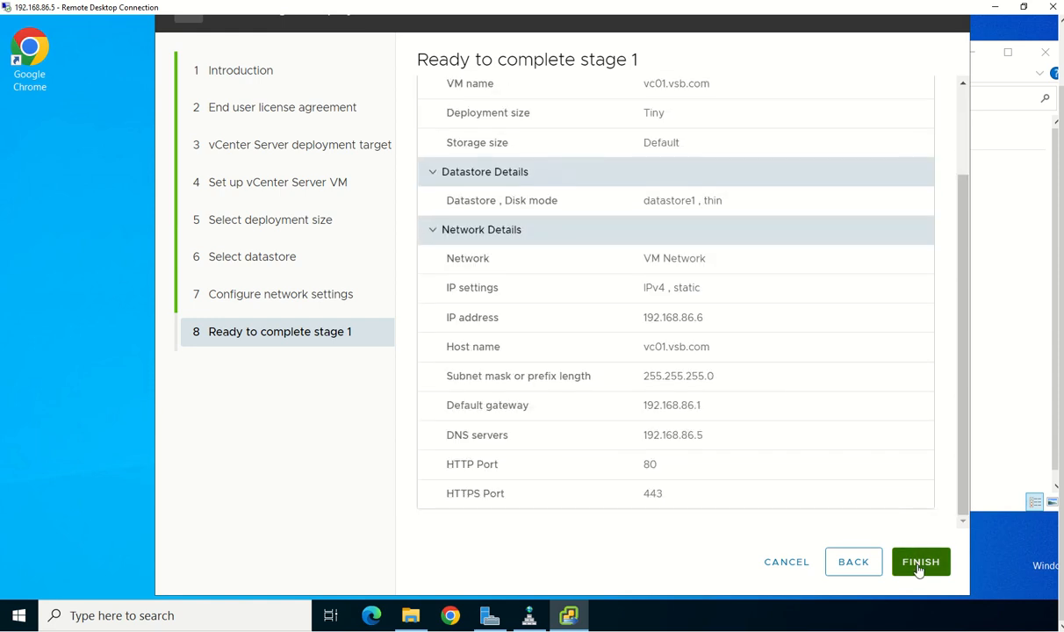
left_click(918, 566)
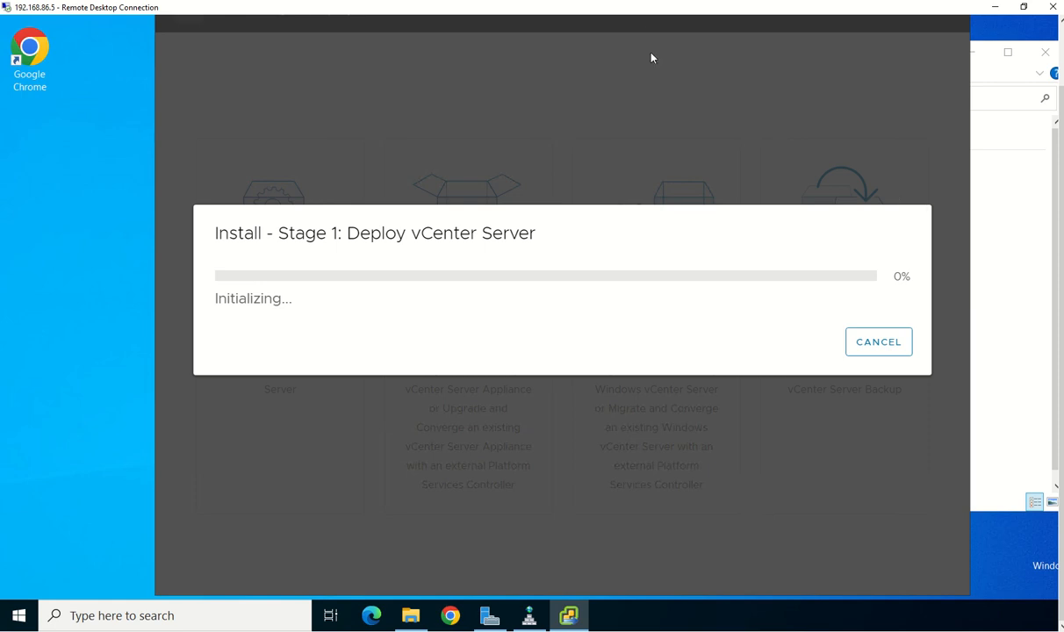
mouse_move(443, 6)
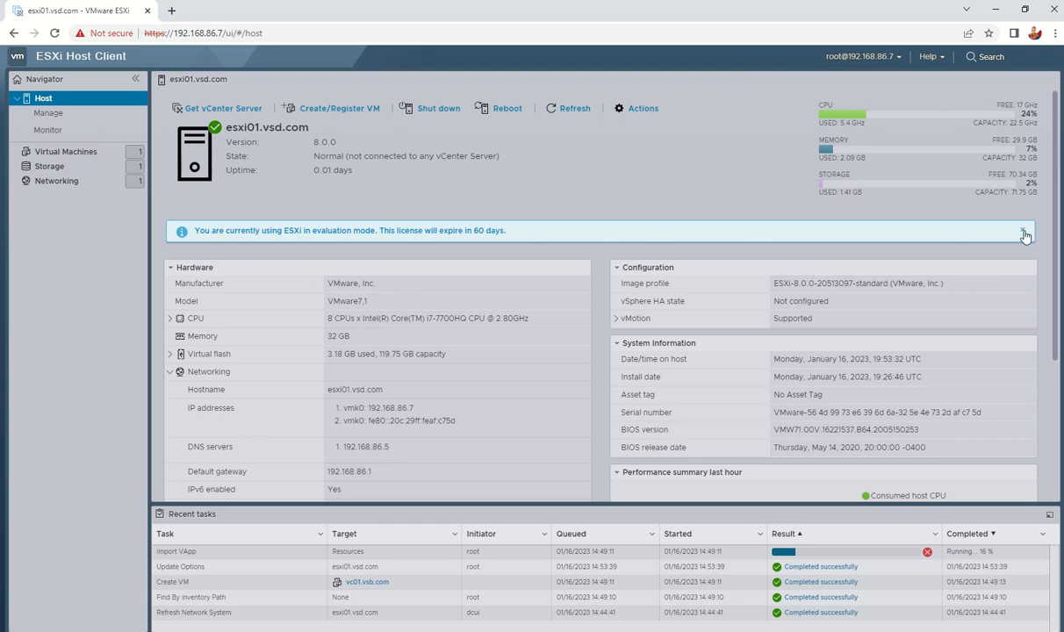
Dismiss the evaluation notice, browse host Monitor and Manage > Hardware, then list Virtual Machines
left_click(1023, 233)
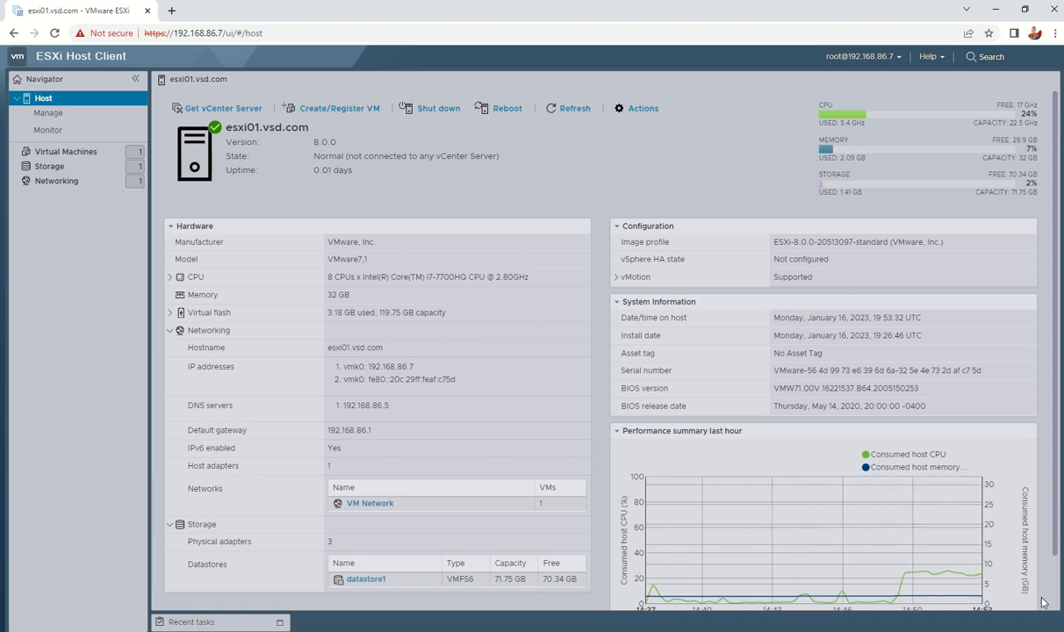
left_click(51, 130)
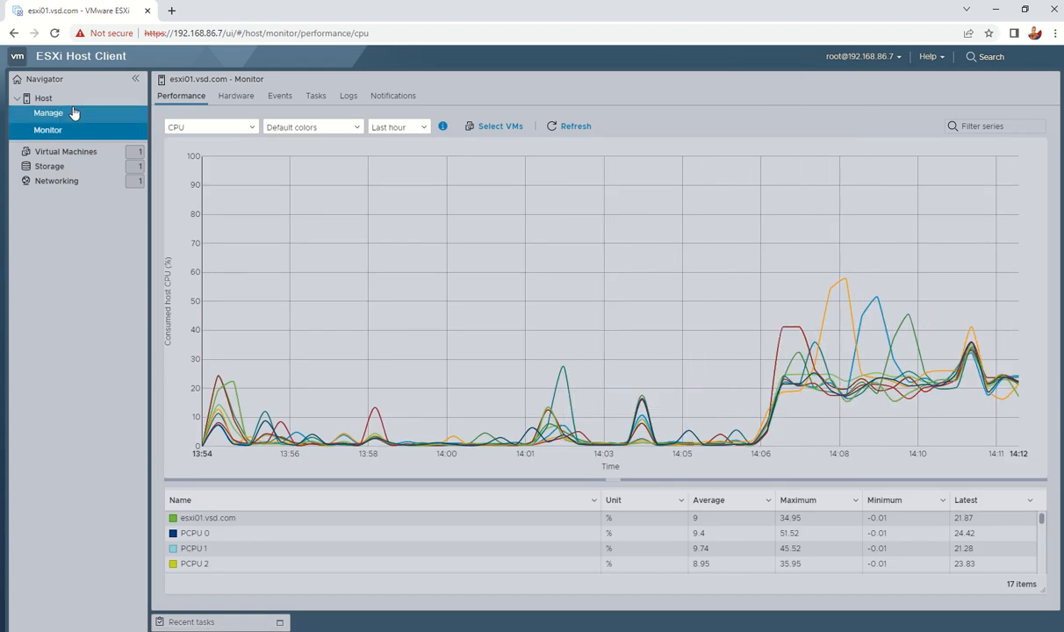
left_click(72, 111)
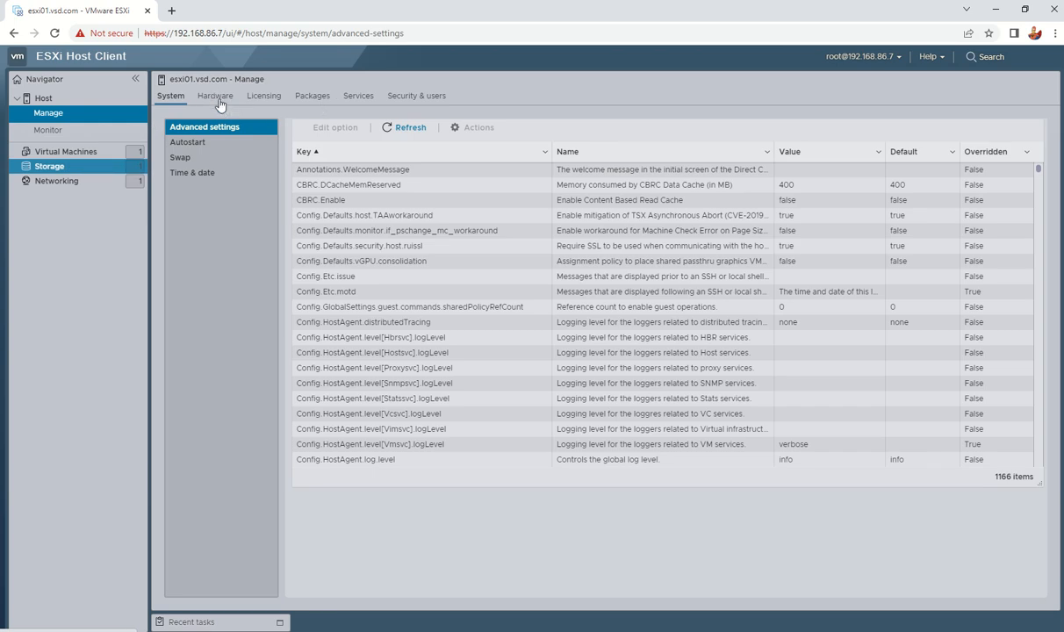
left_click(216, 98)
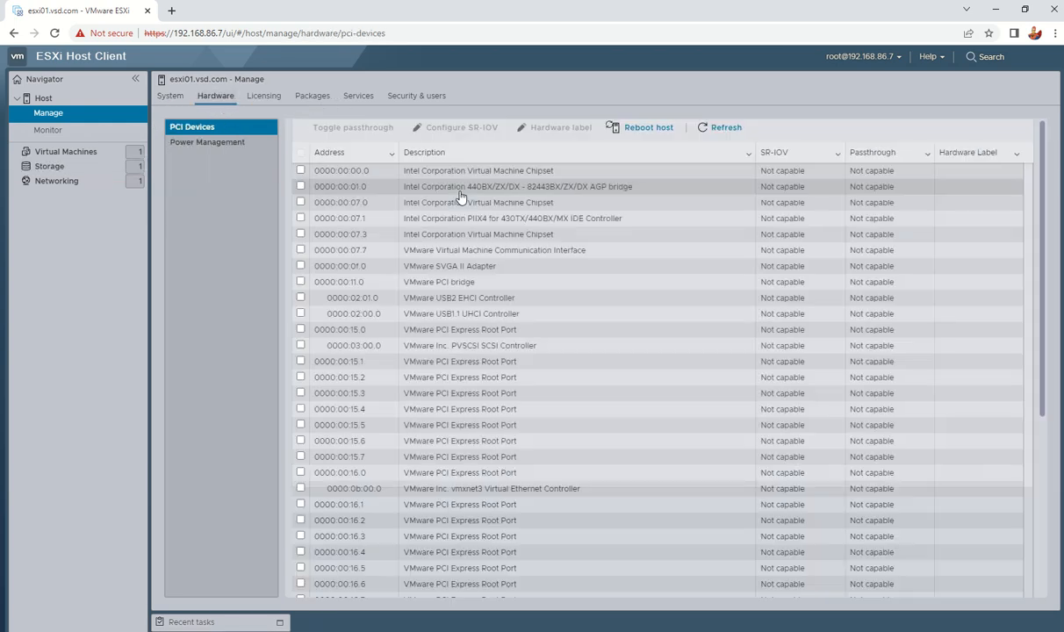
left_click(62, 153)
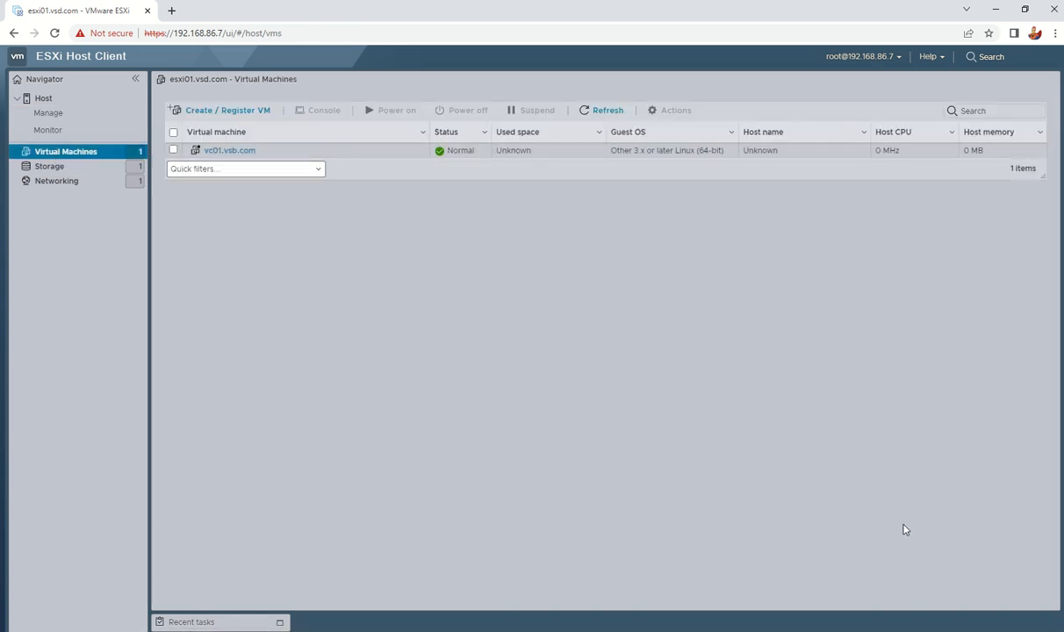
Collapse and re-expand the Navigator, and close the accidentally opened VMware website tab
left_click(136, 80)
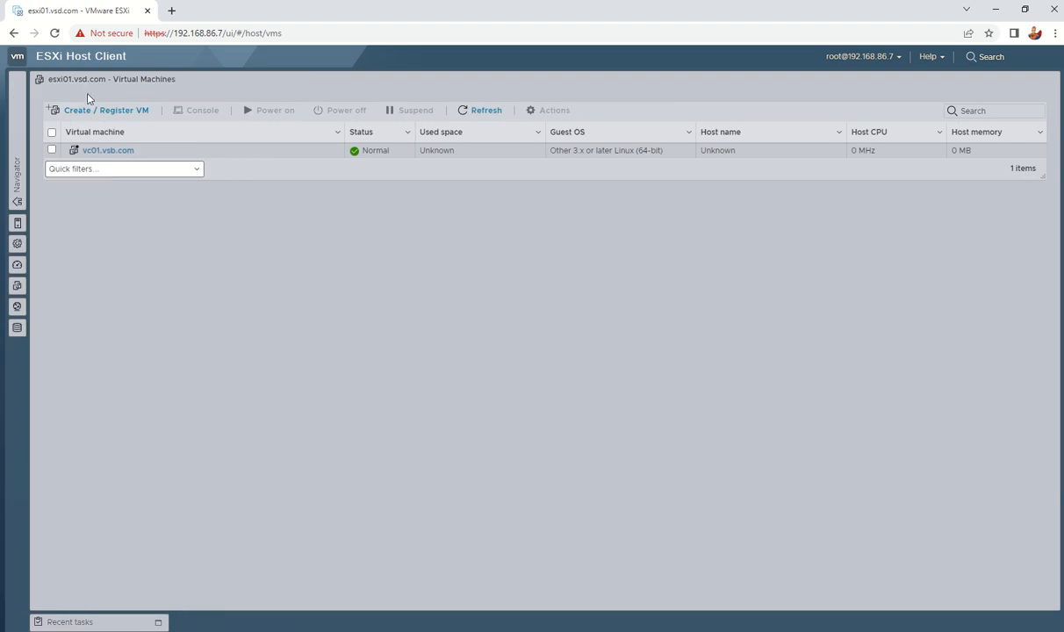
left_click(14, 154)
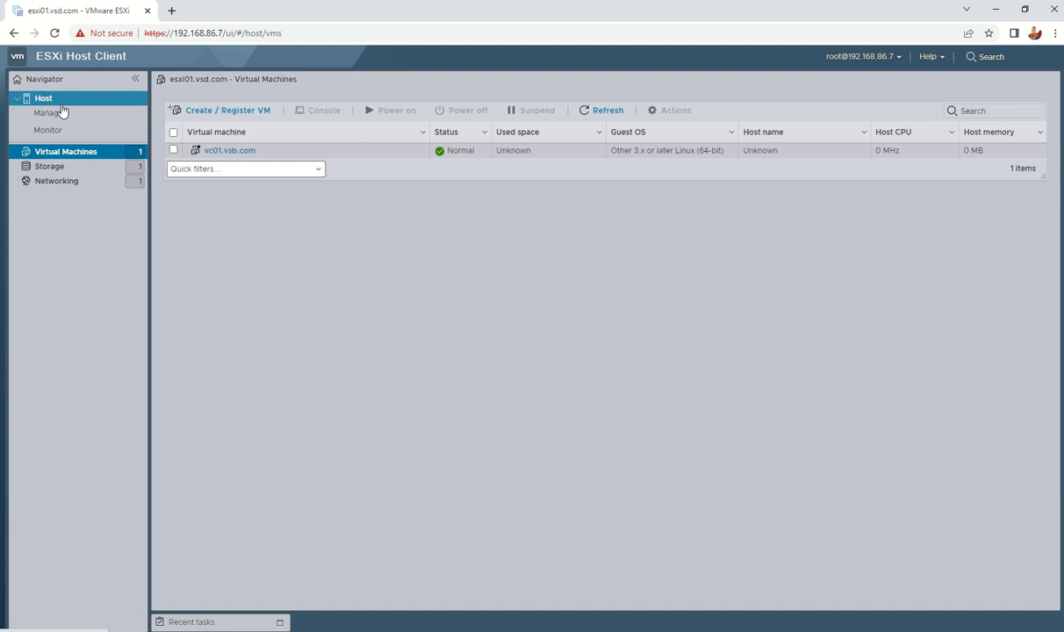
left_click(20, 59)
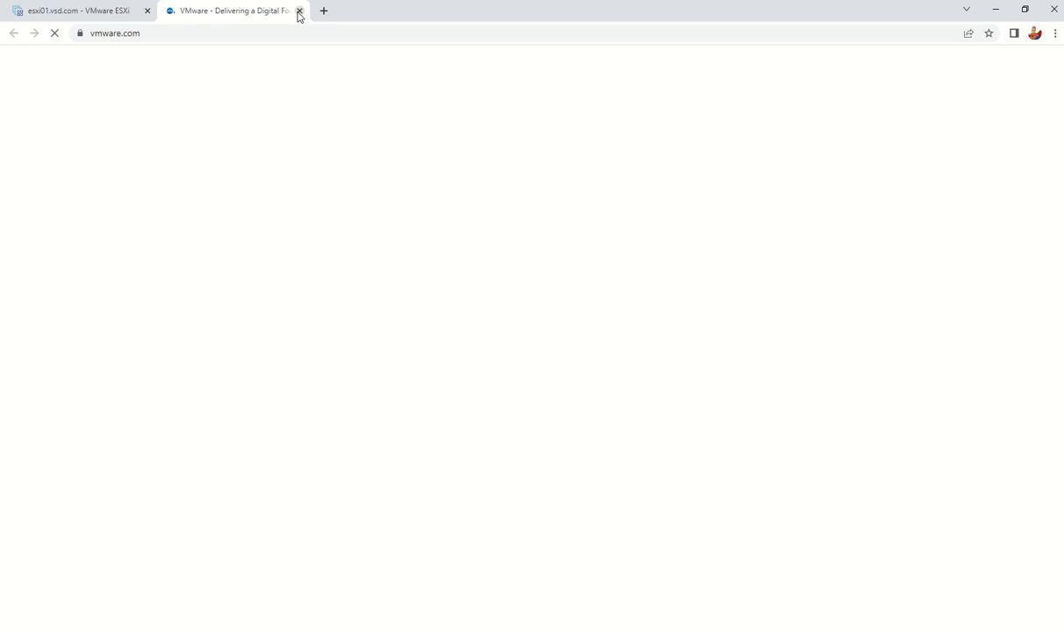
left_click(299, 11)
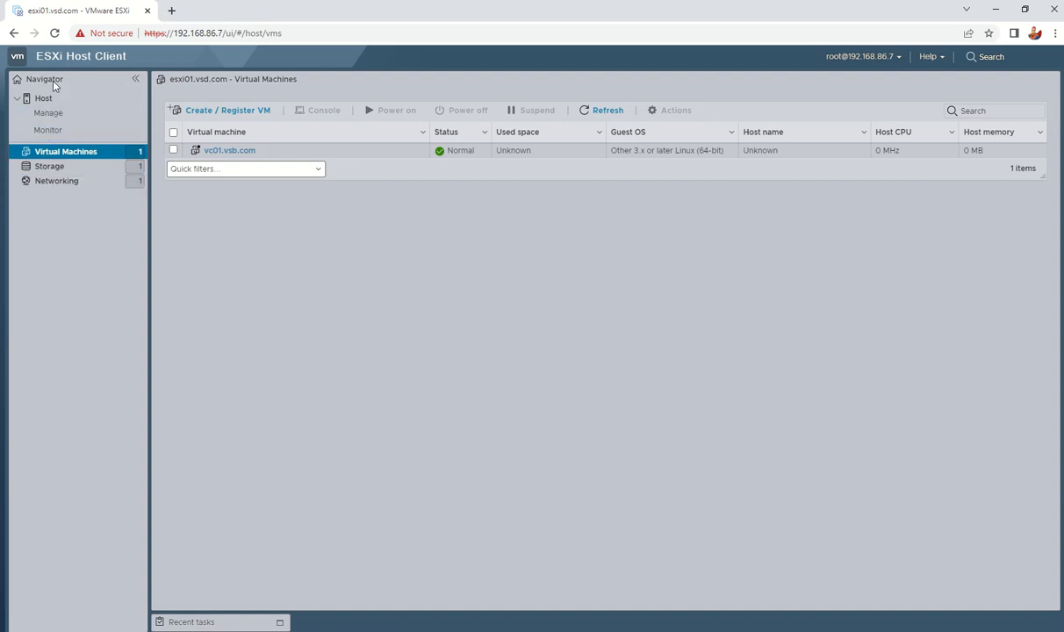
Check the host's Monitor Events and Tasks for the running Import VApp, then minimize Chrome
left_click(49, 132)
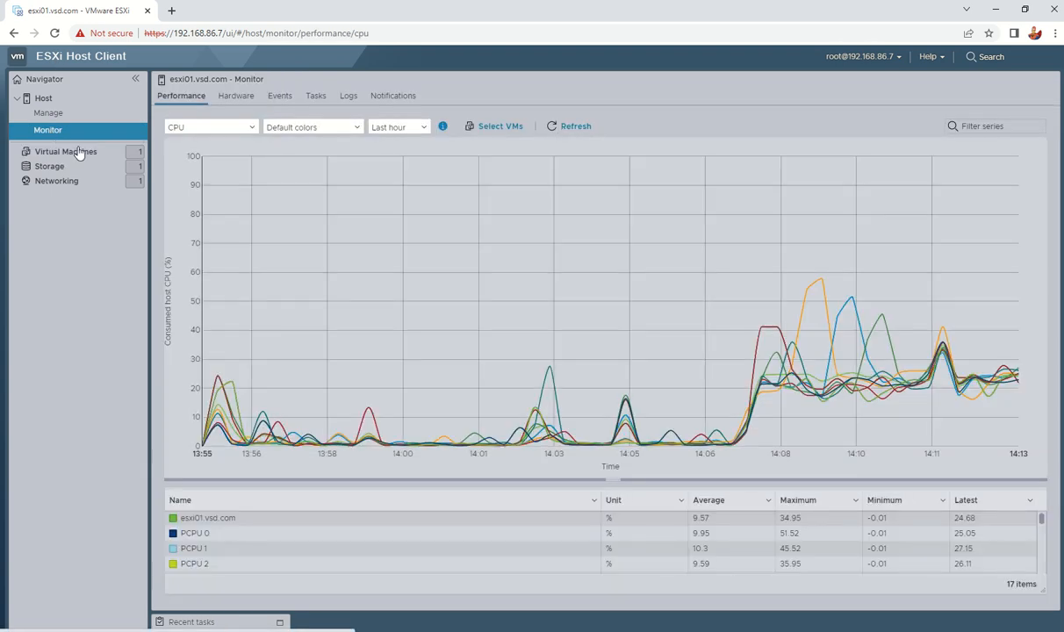
left_click(280, 97)
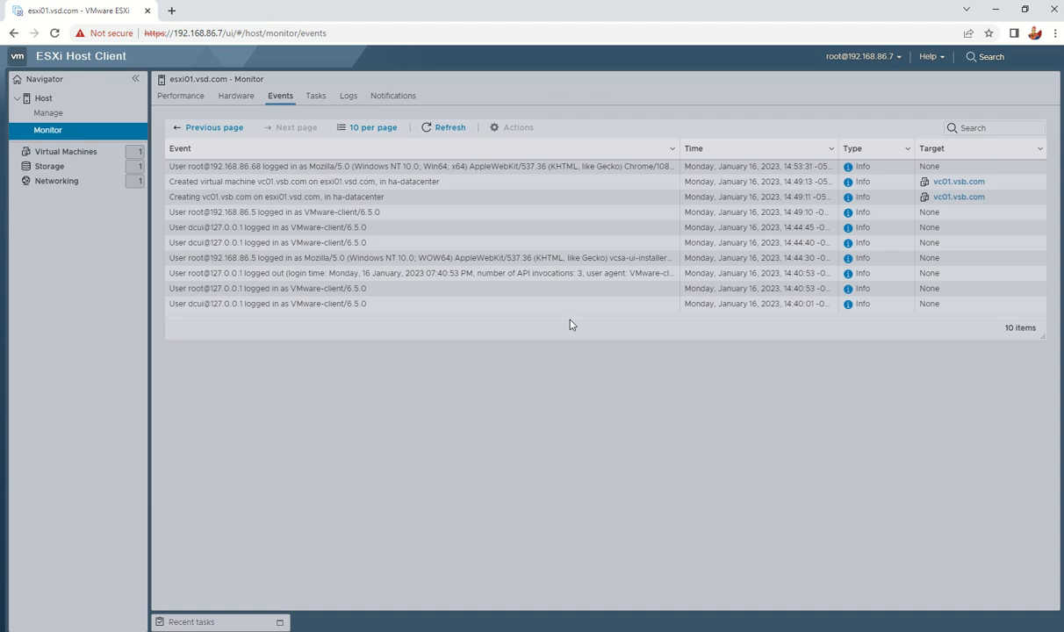
left_click(315, 96)
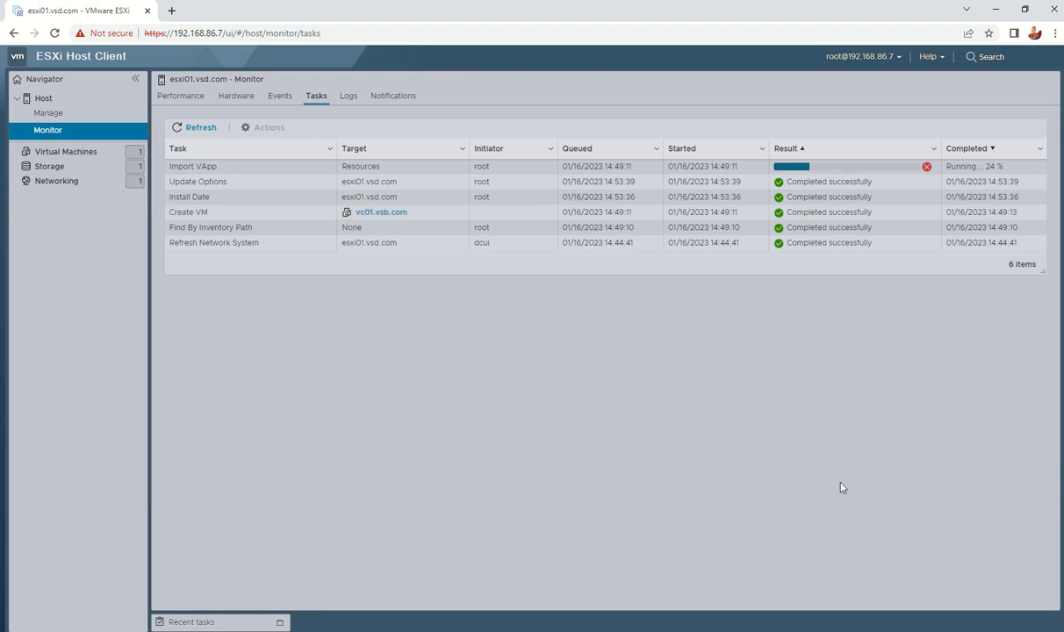
left_click(997, 10)
mouse_move(522, 3)
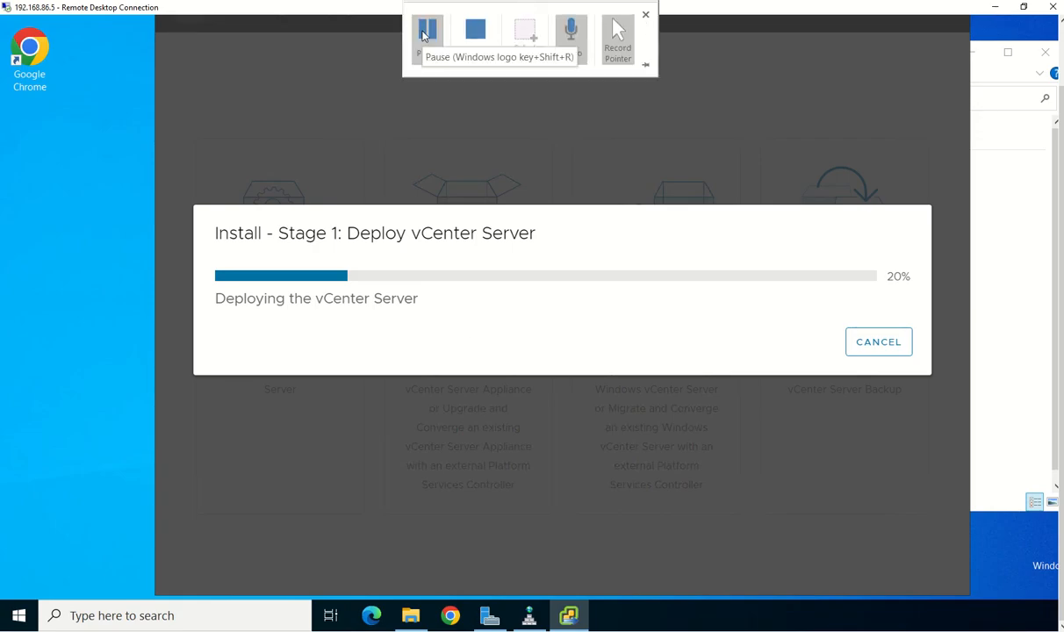
Once Stage 1 deployment succeeds, continue into the Stage 2 Setup Wizard introduction
left_click(424, 33)
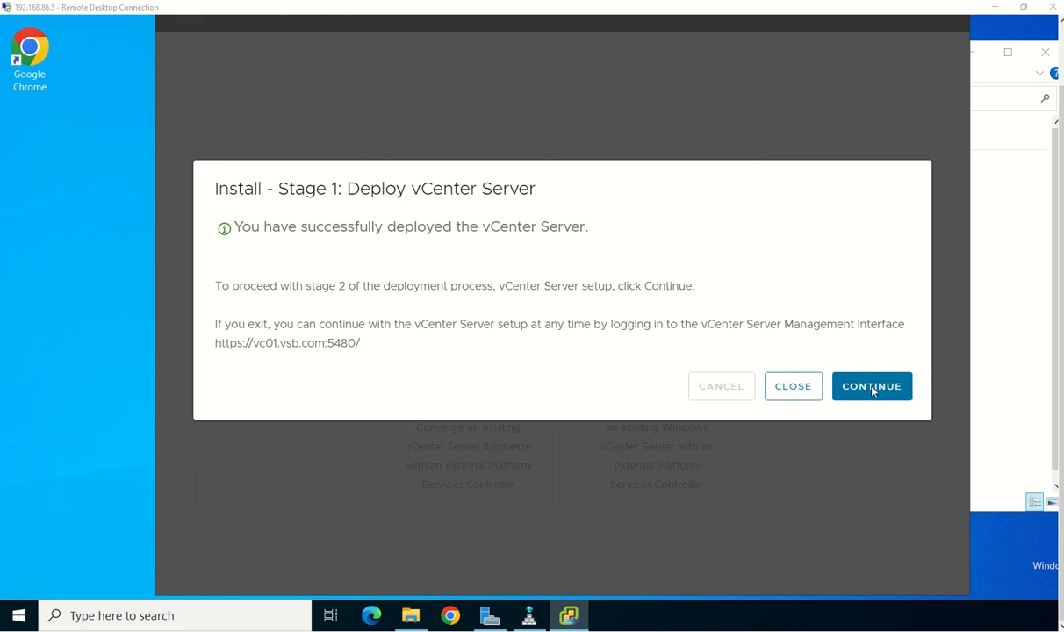
left_click(872, 391)
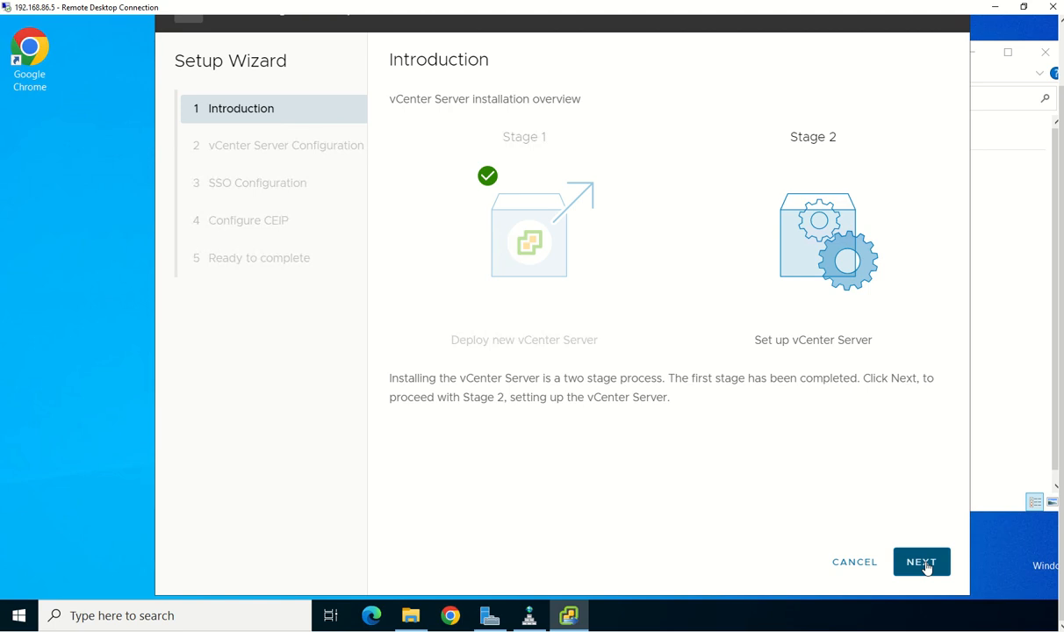
On vCenter Server Configuration, activate SSH access and synchronize time with the ESXi host
left_click(924, 563)
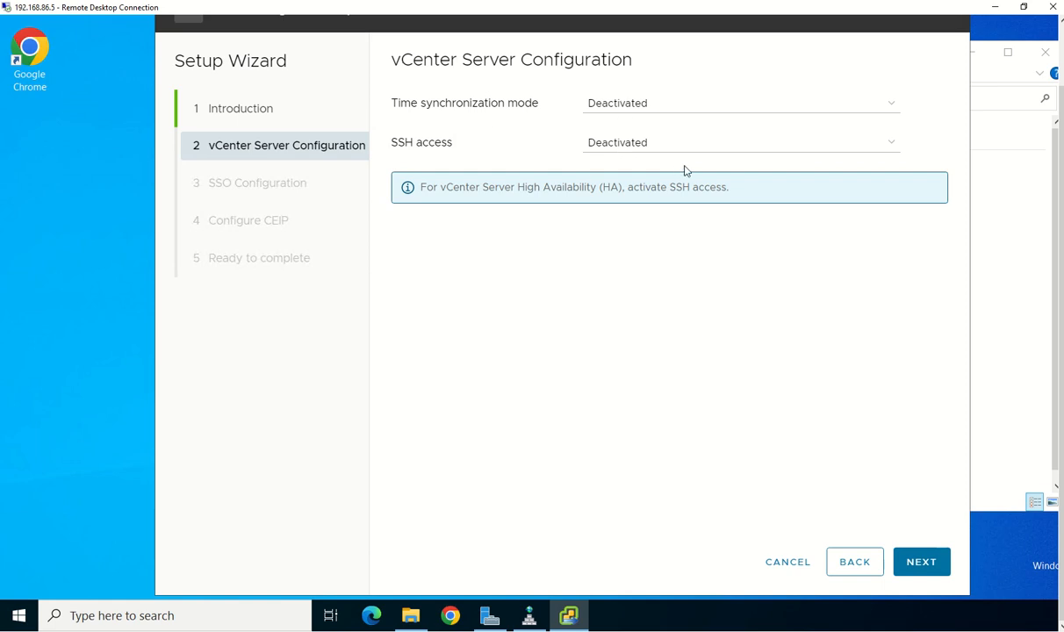
left_click(665, 153)
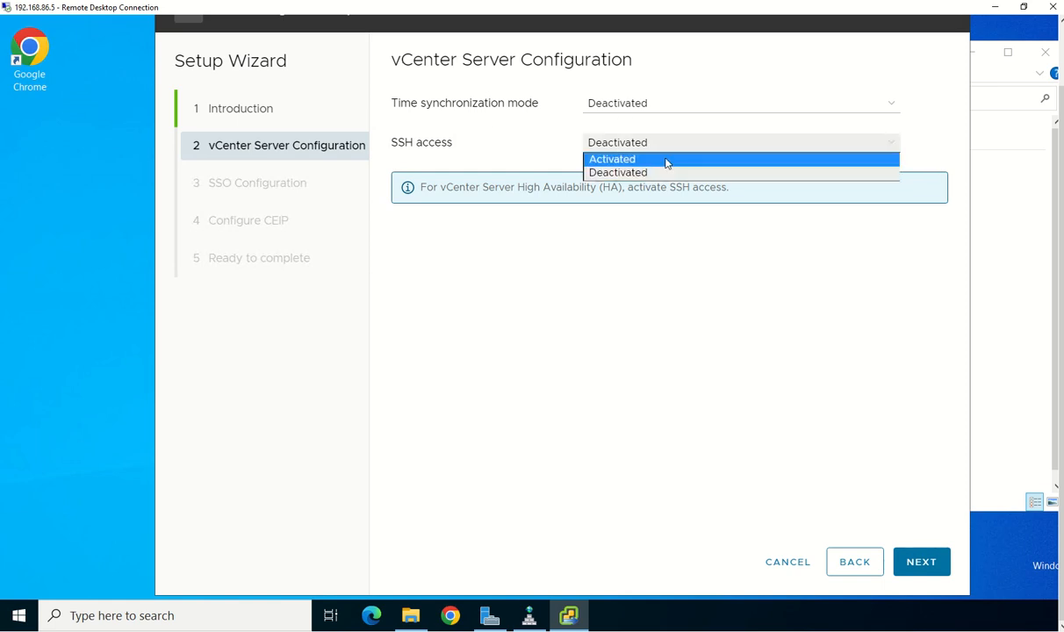
left_click(667, 160)
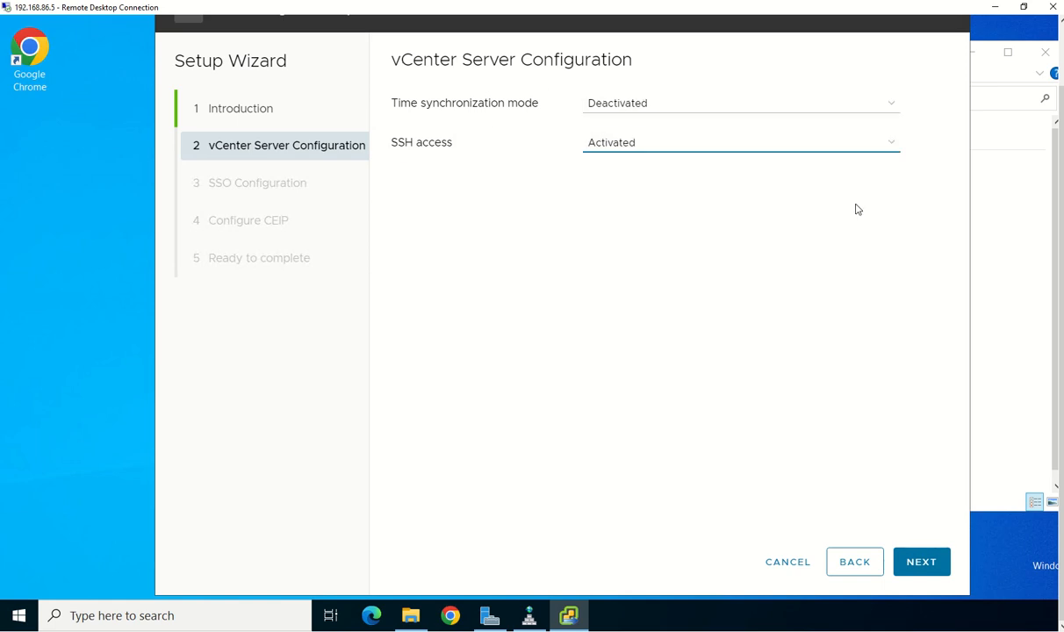
left_click(669, 108)
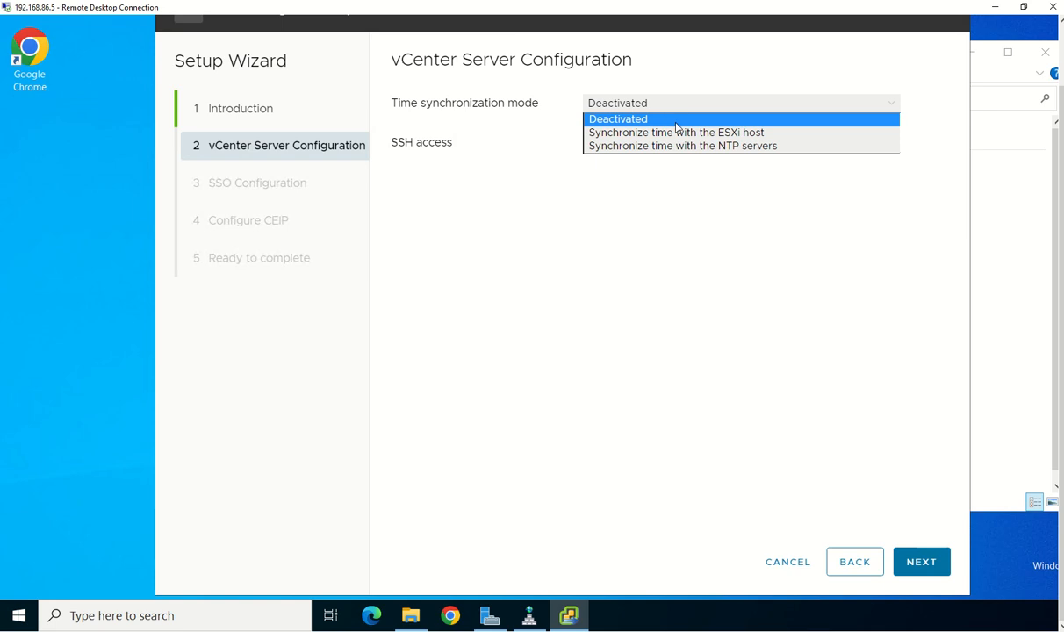
left_click(660, 132)
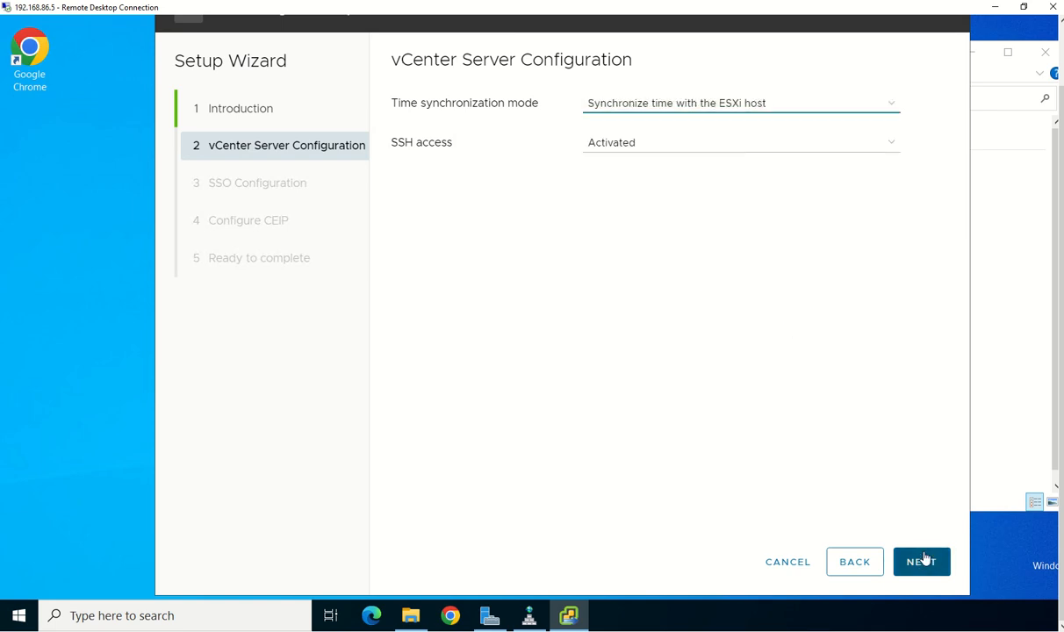
left_click(923, 560)
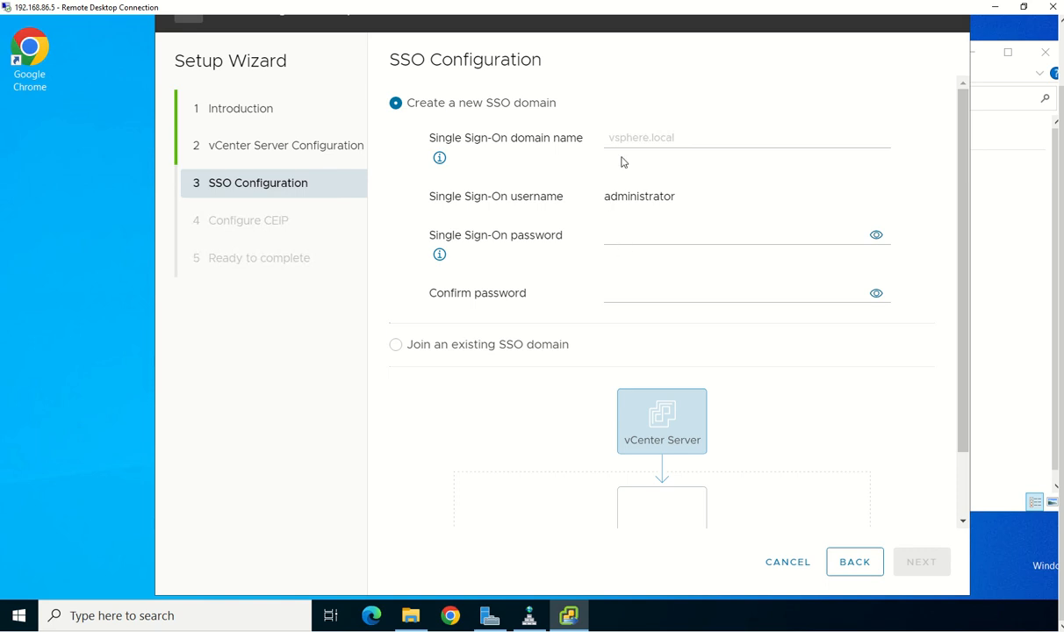
Enter the Single Sign-On administrator password and confirm it in the Confirm password field
left_click(659, 236)
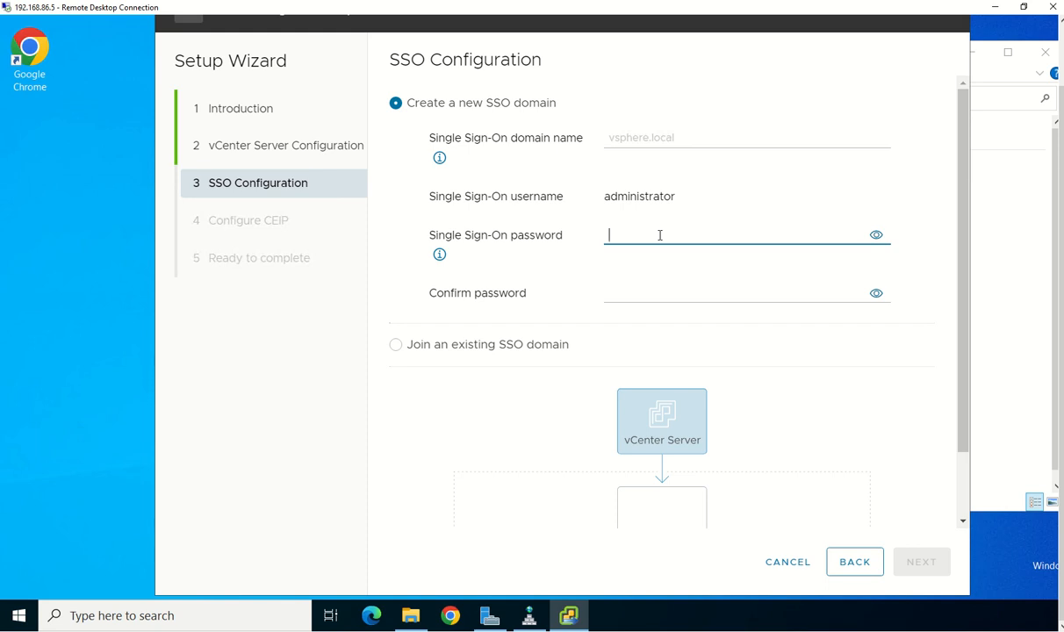
type("VMwa")
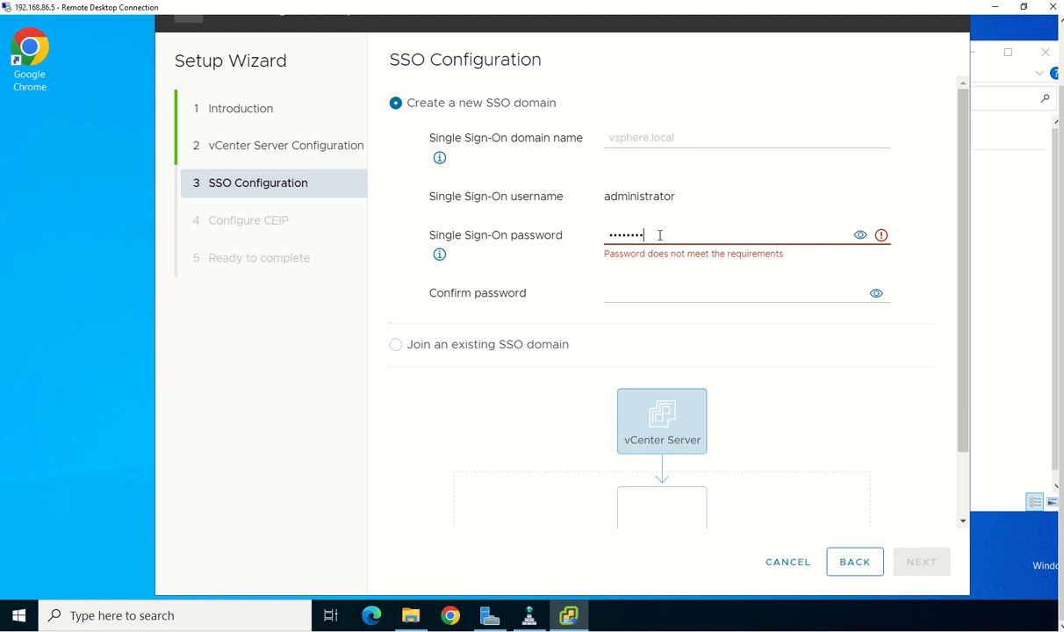
key("Tab")
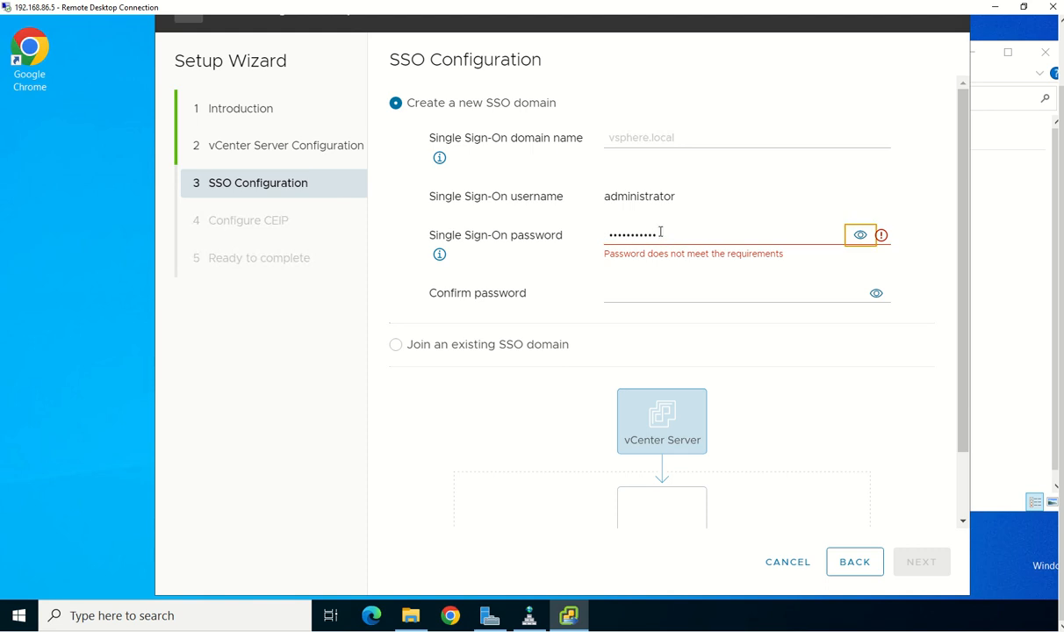
key("shift+Tab")
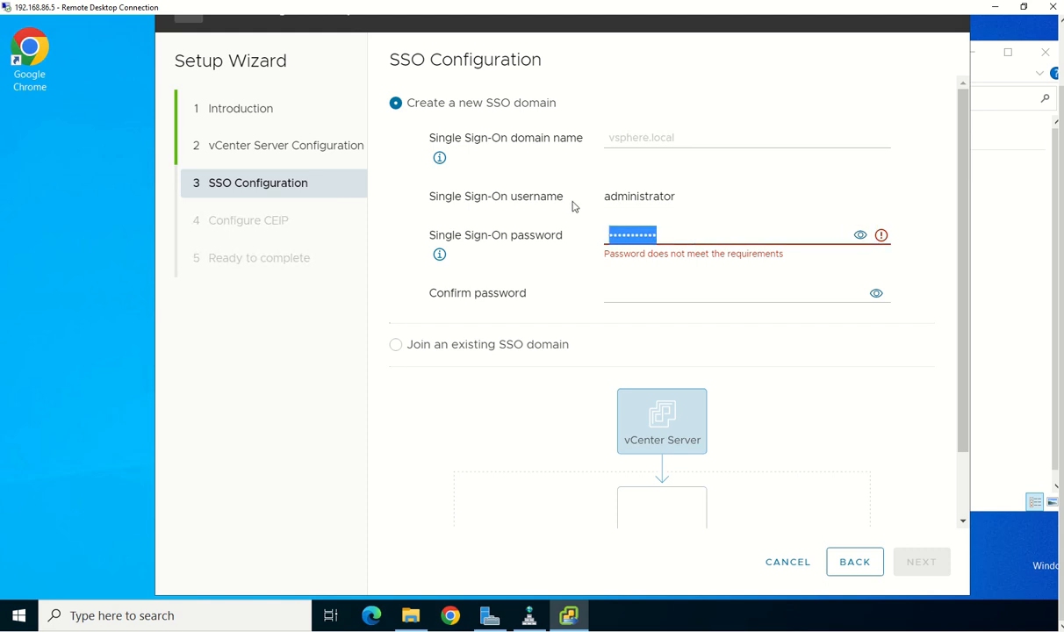
type("V")
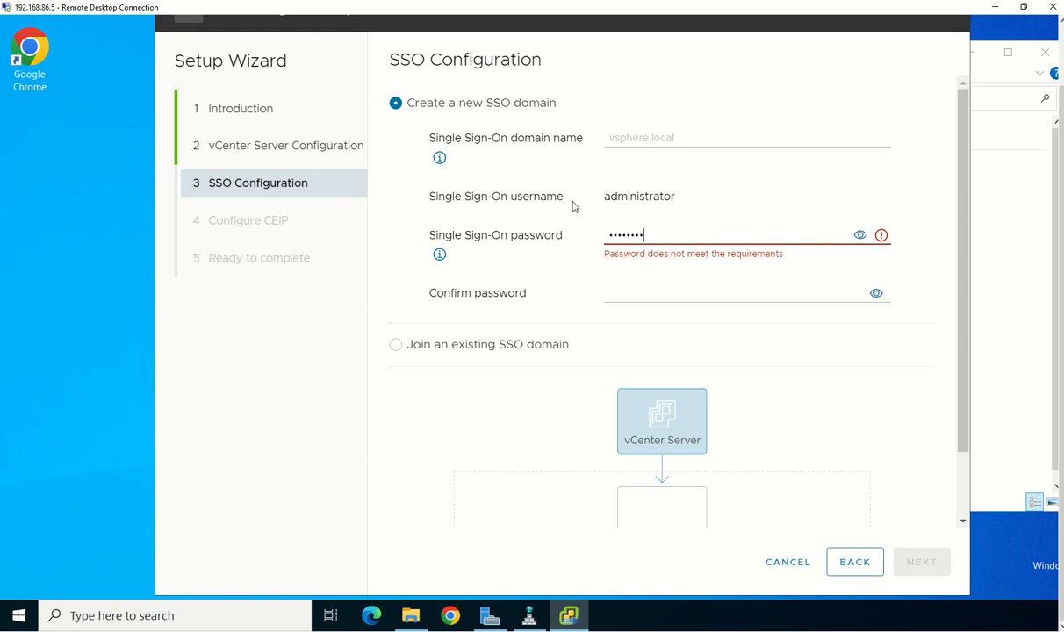
type("23")
key("Tab")
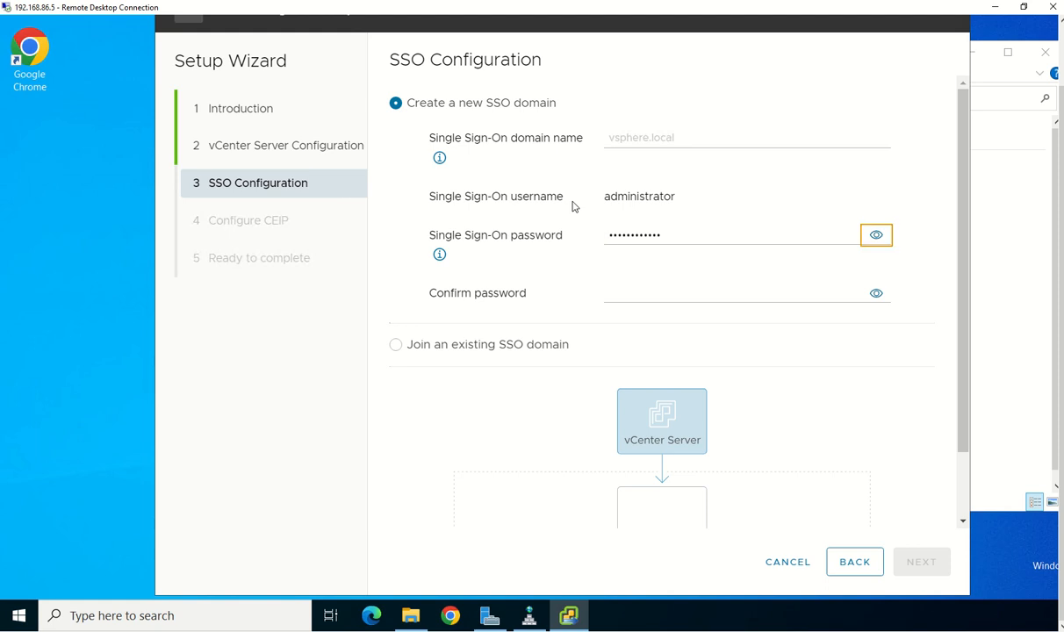
key("Tab")
type("P")
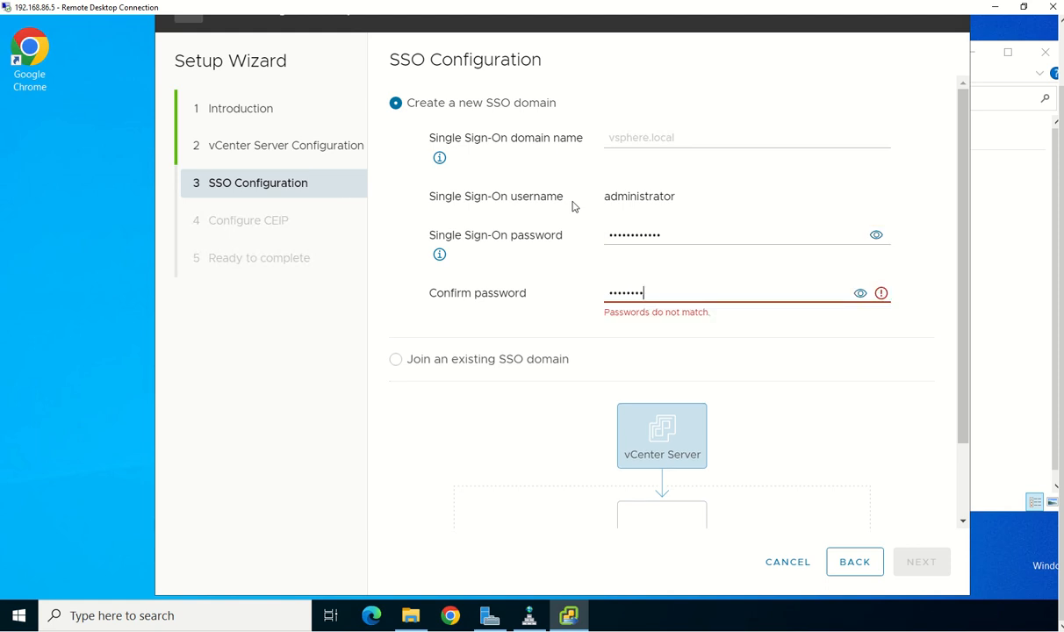
type("••")
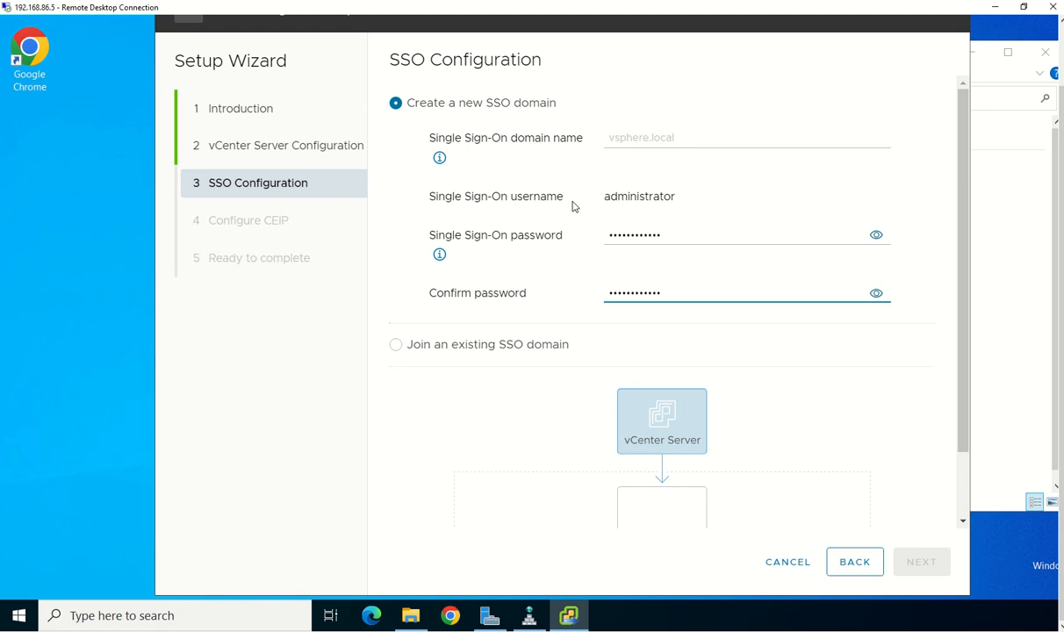
scroll(780, 367, "down", 2)
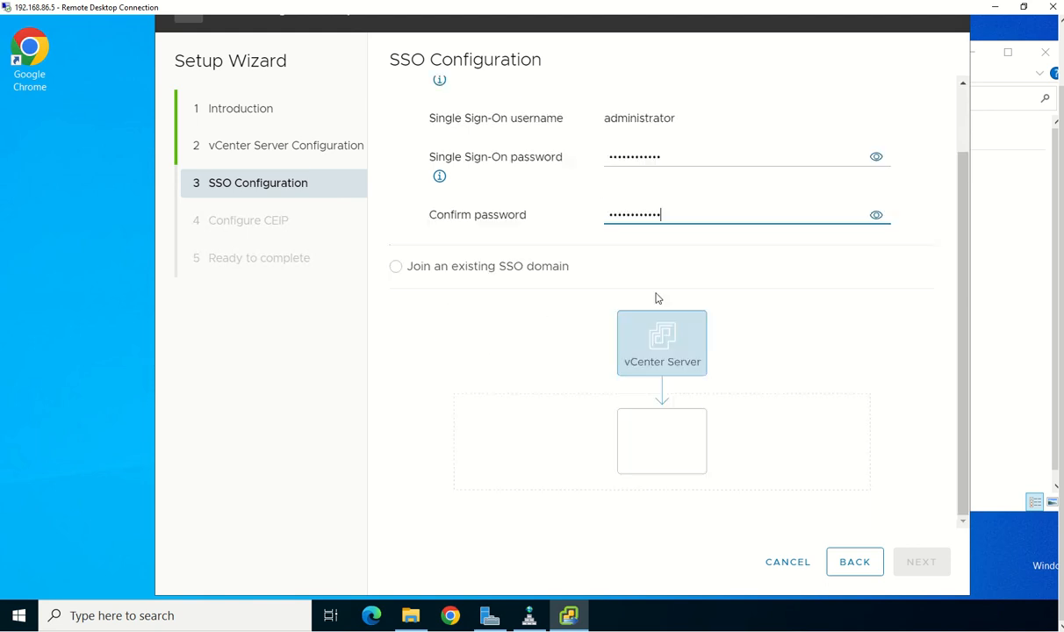
scroll(698, 299, "up", 2)
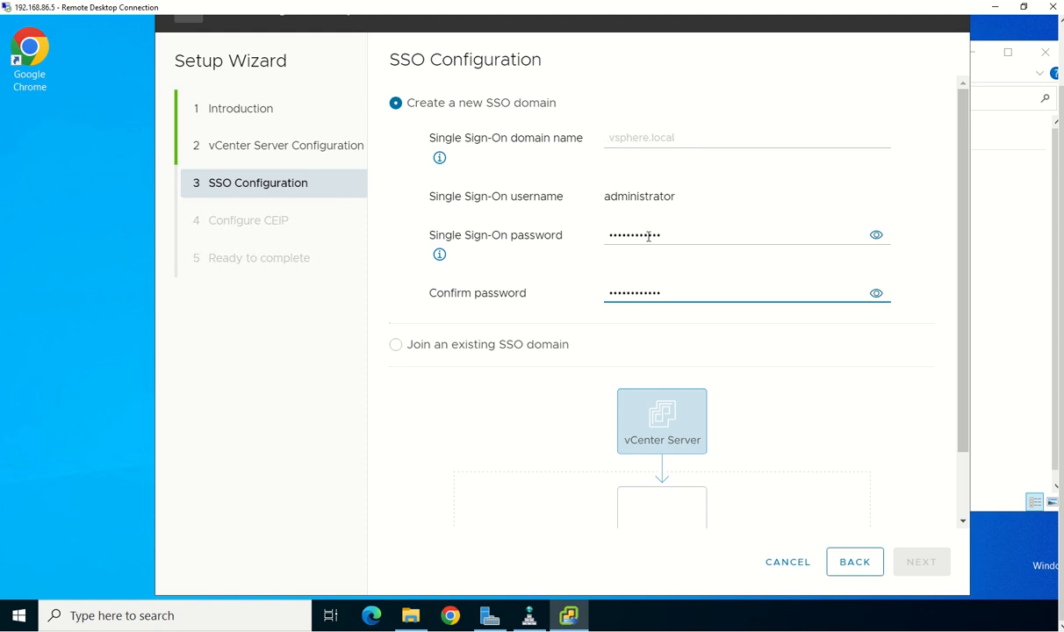
scroll(773, 431, "down", 2)
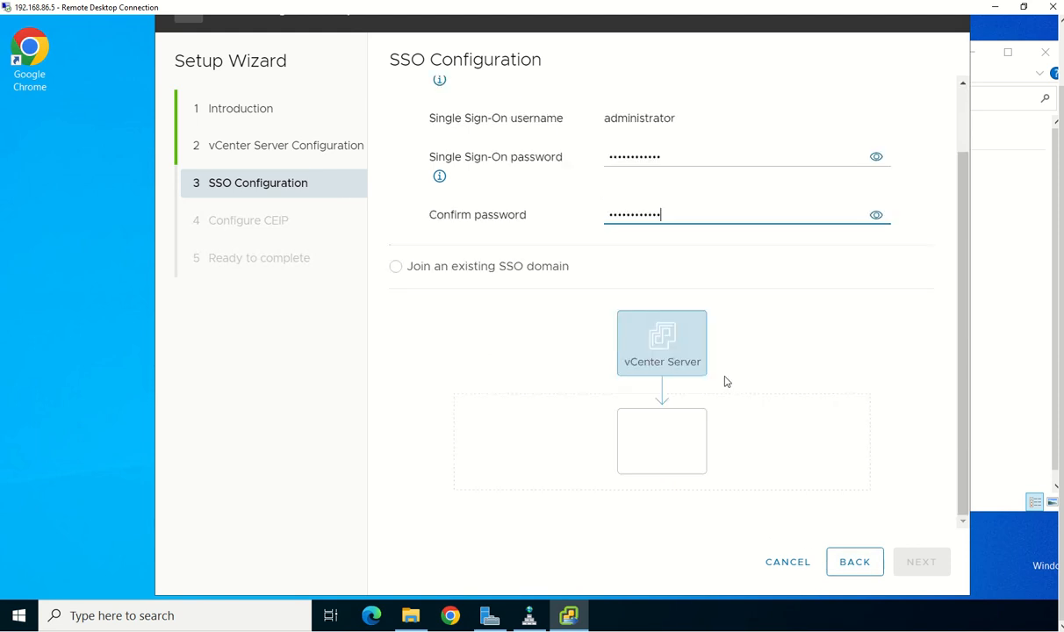
scroll(725, 381, "up", 2)
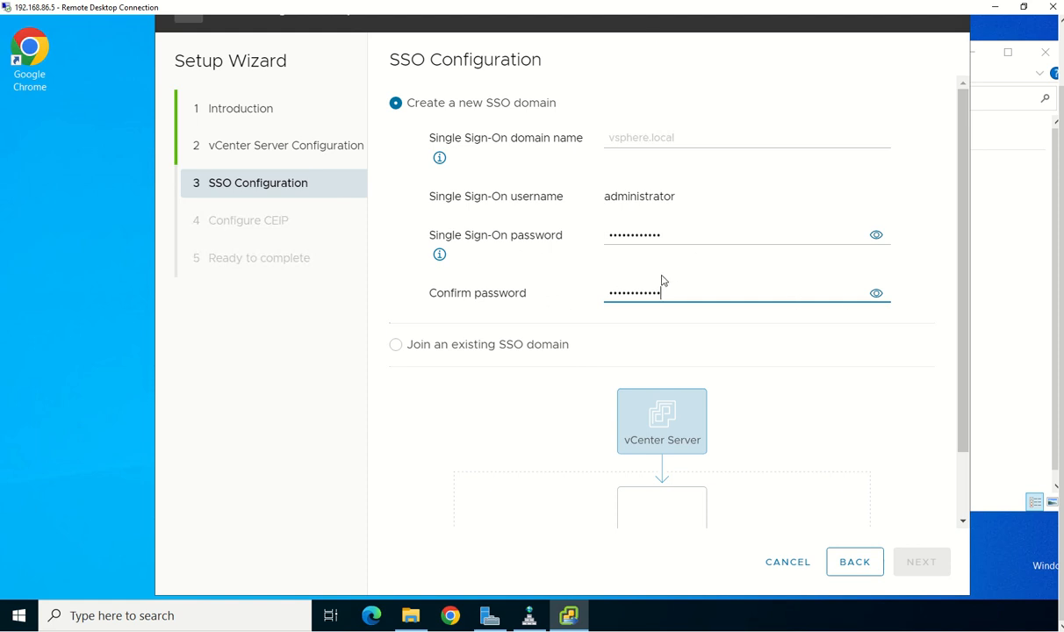
Set the new SSO domain name to vsphere.local, keeping the administrator username
left_click(649, 138)
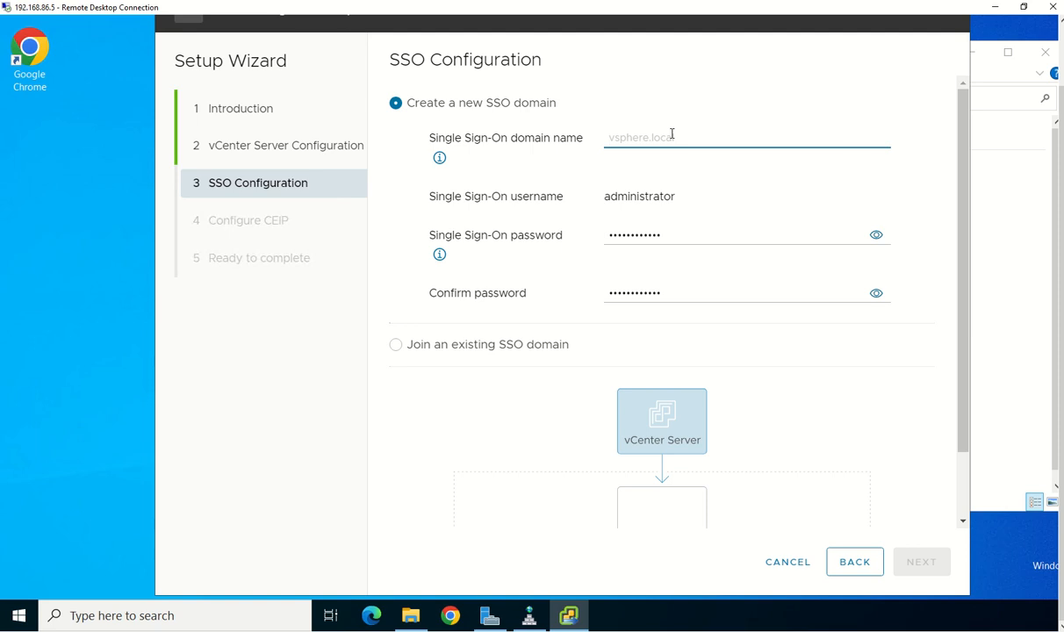
type("vsphere")
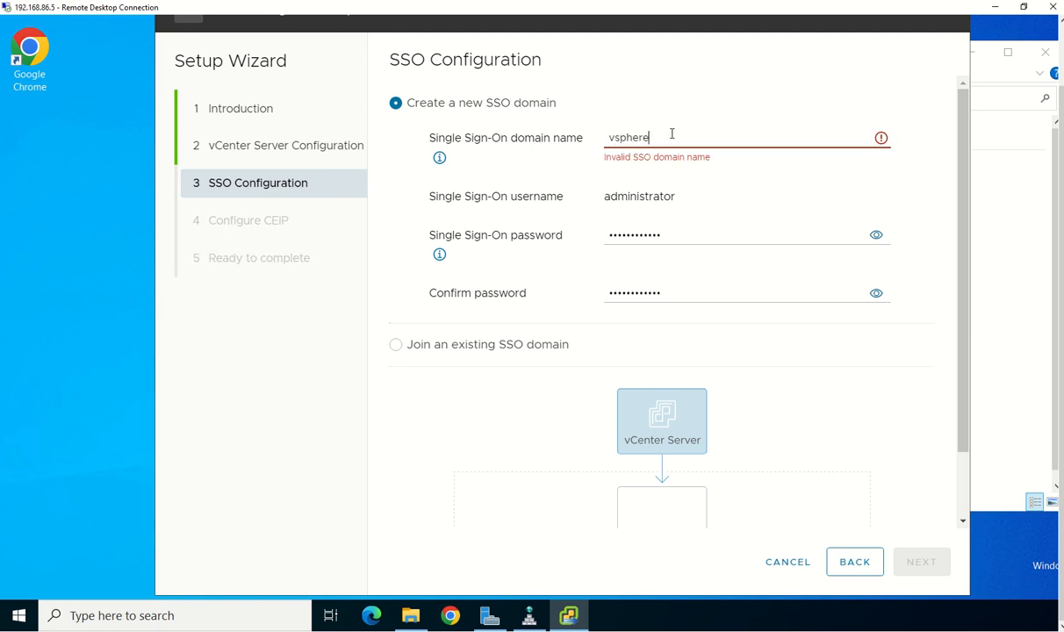
type(".local")
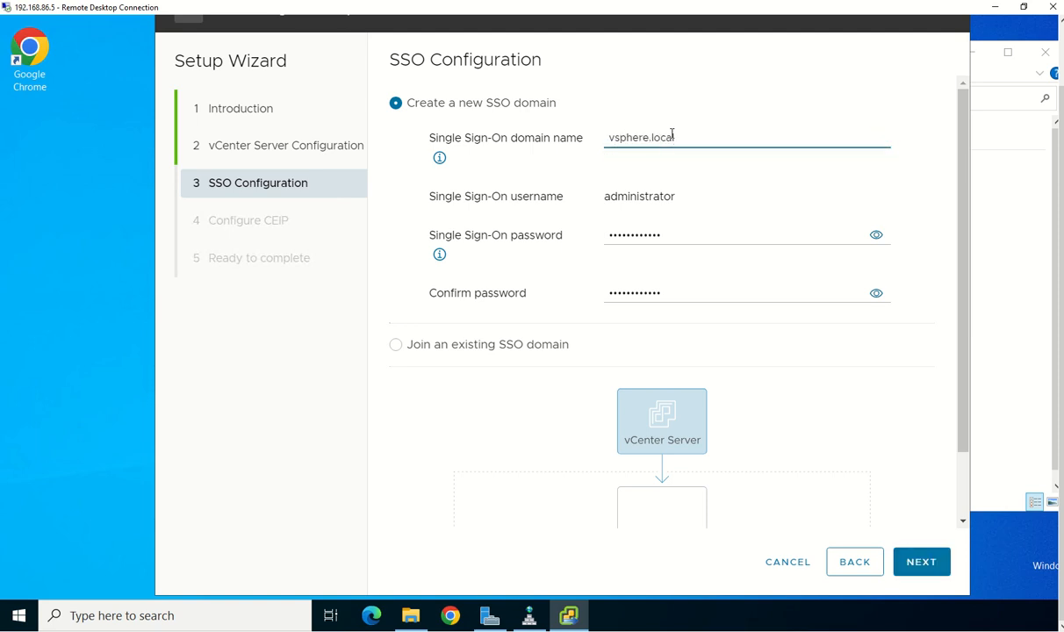
left_click_drag(677, 199, 605, 196)
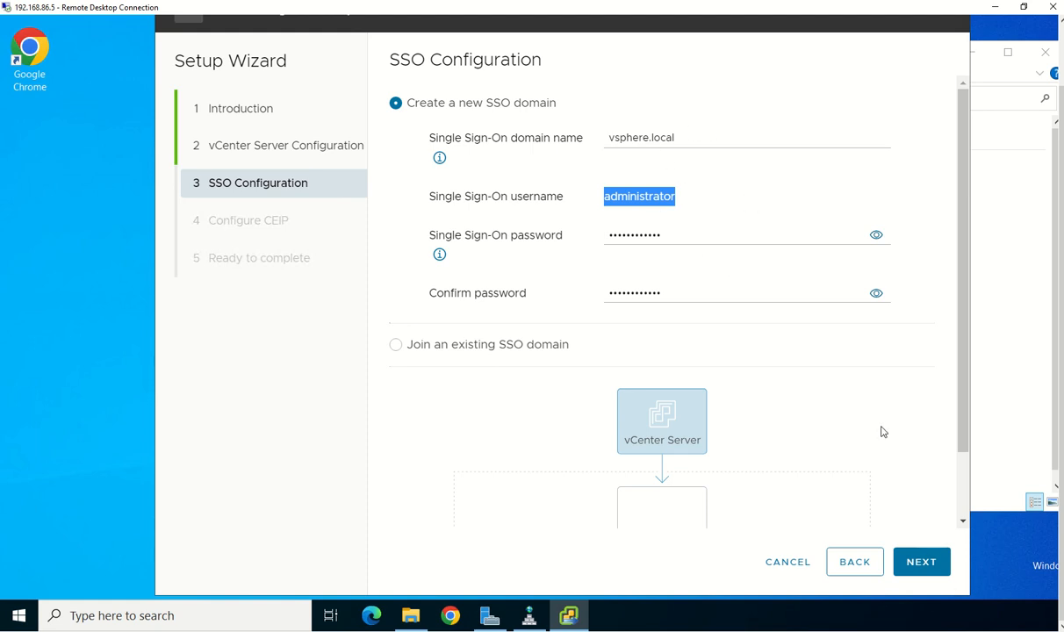
scroll(879, 430, "down", 2)
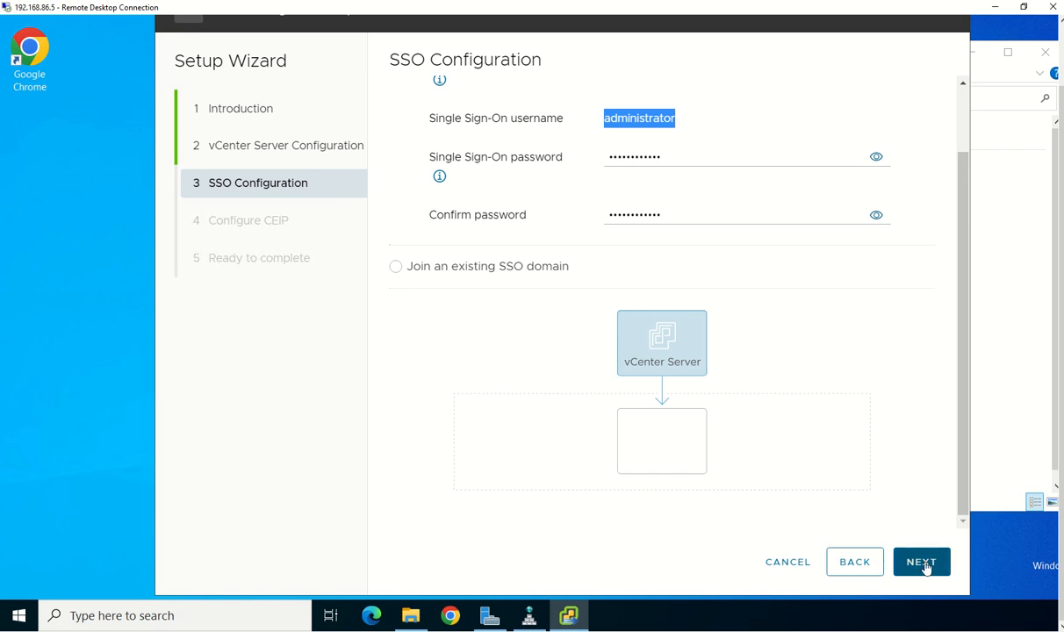
scroll(815, 375, "up", 2)
scroll(869, 438, "down", 2)
Uncheck joining the Customer Experience Improvement Program on the CEIP page
left_click(923, 562)
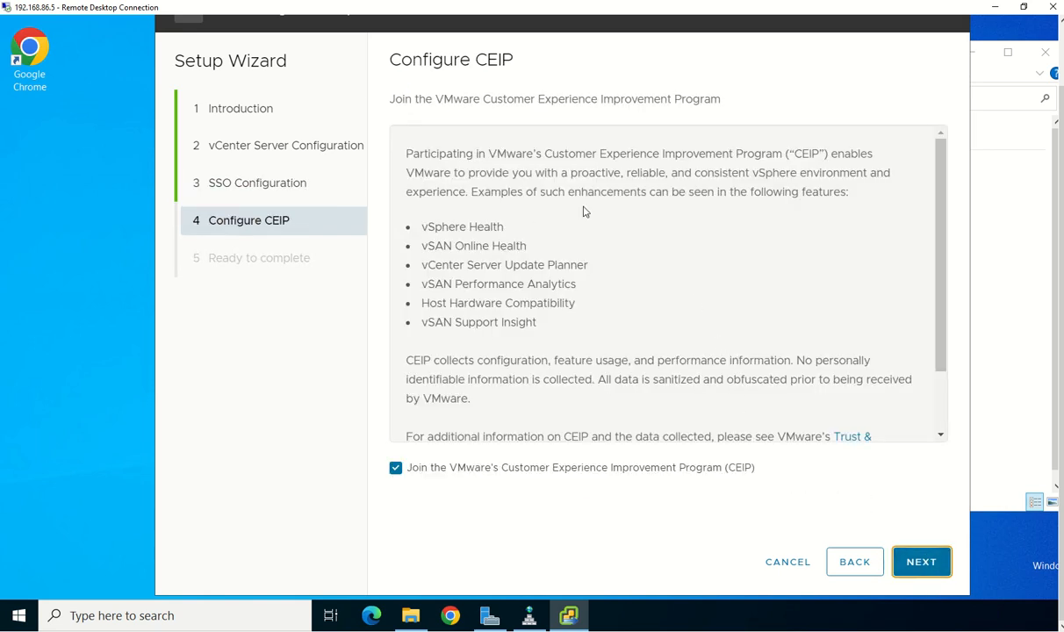
scroll(656, 225, "down", 2)
left_click(395, 468)
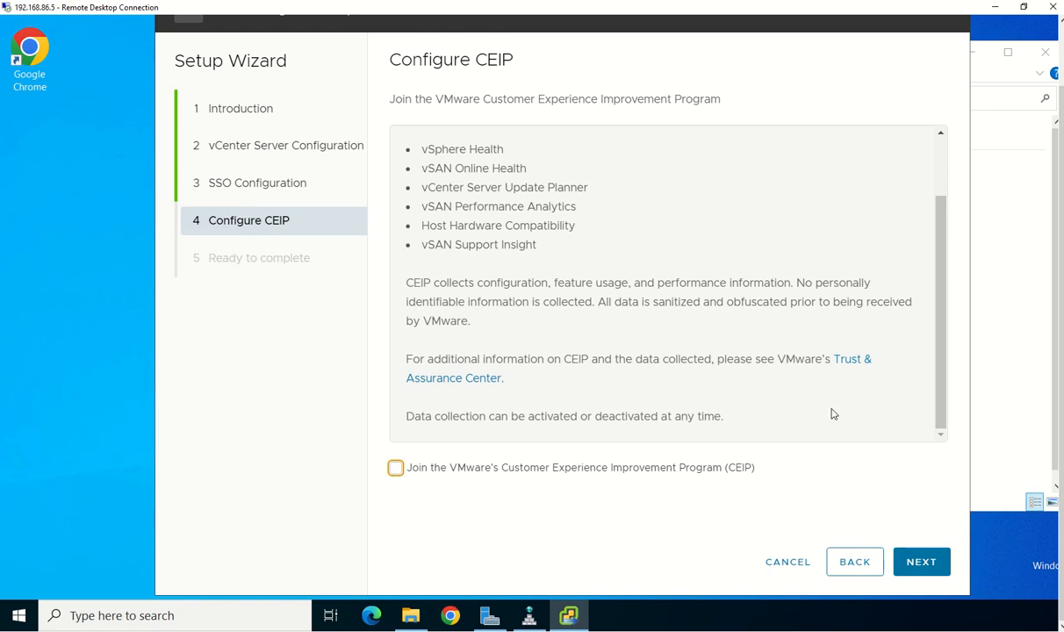
Review the Ready to complete summary and finish the Stage 2 wizard
left_click(922, 563)
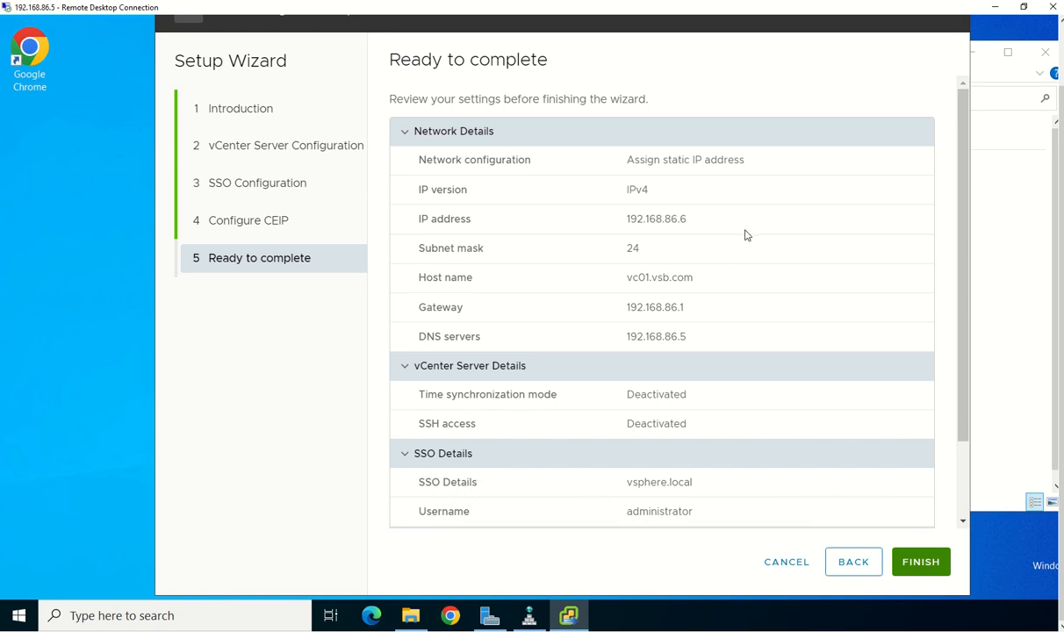
scroll(727, 313, "down", 2)
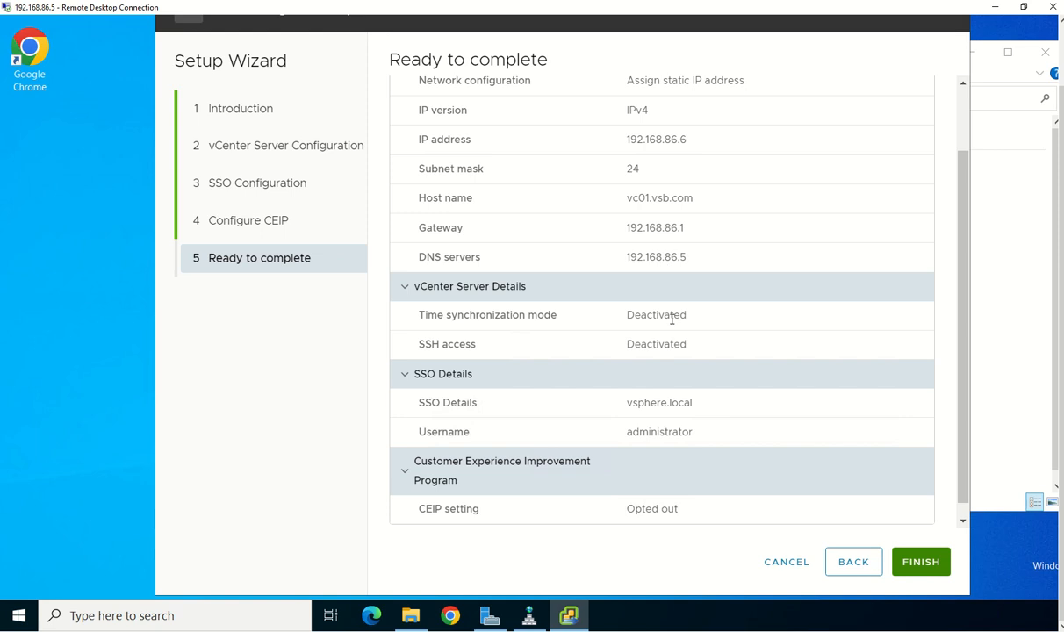
scroll(732, 388, "down", 1)
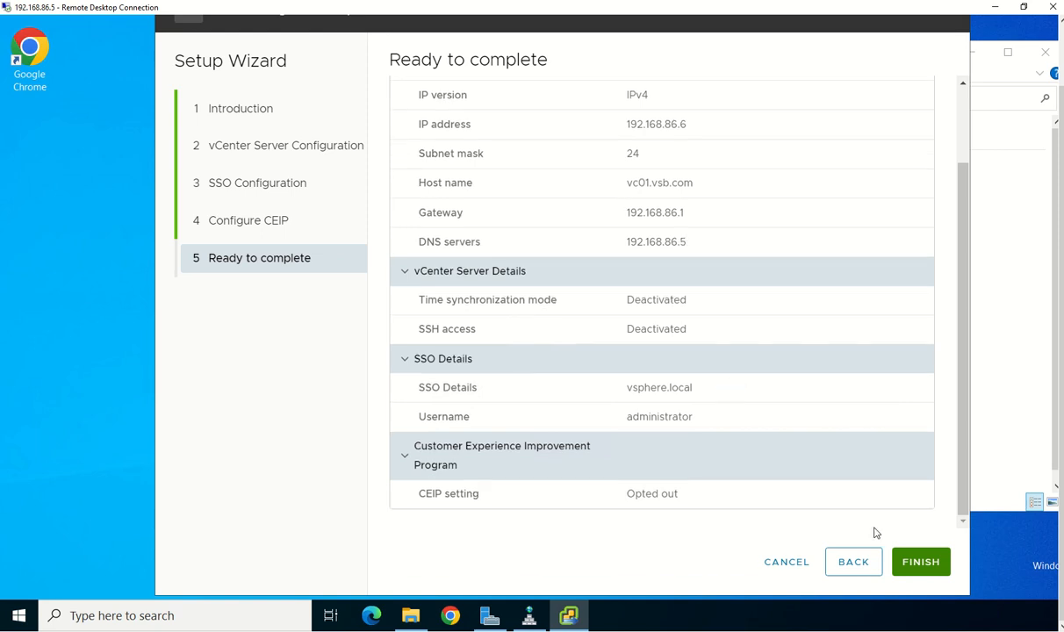
left_click(927, 562)
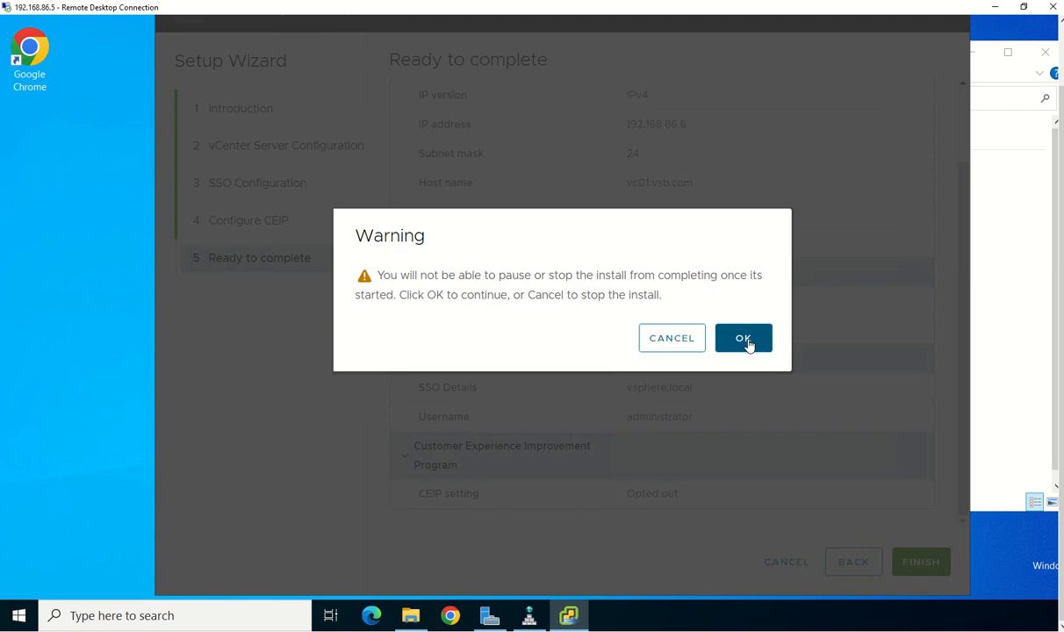
left_click(743, 339)
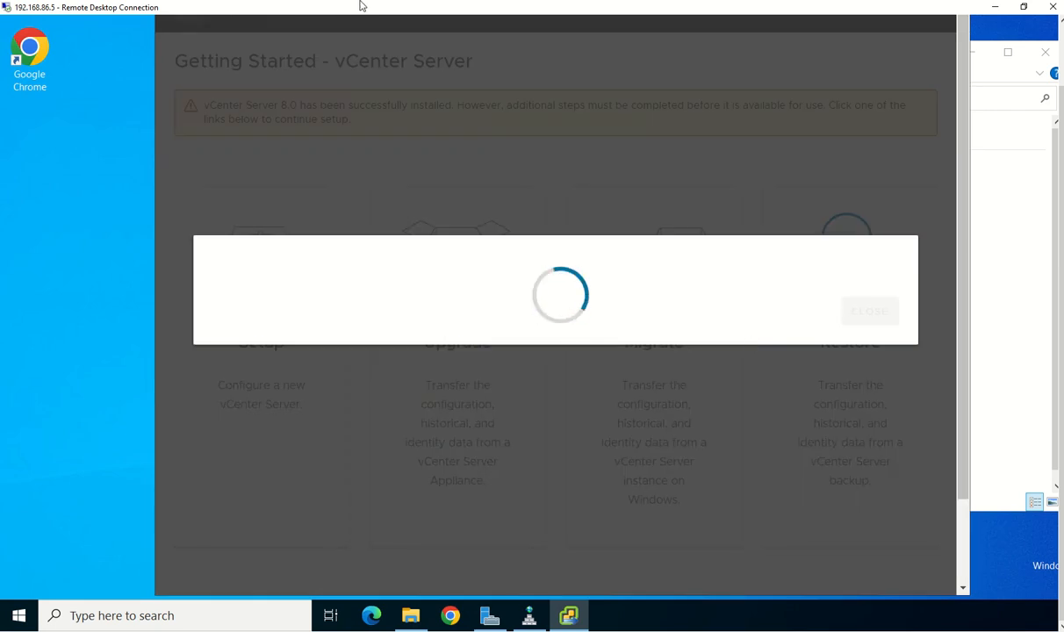
mouse_move(428, 33)
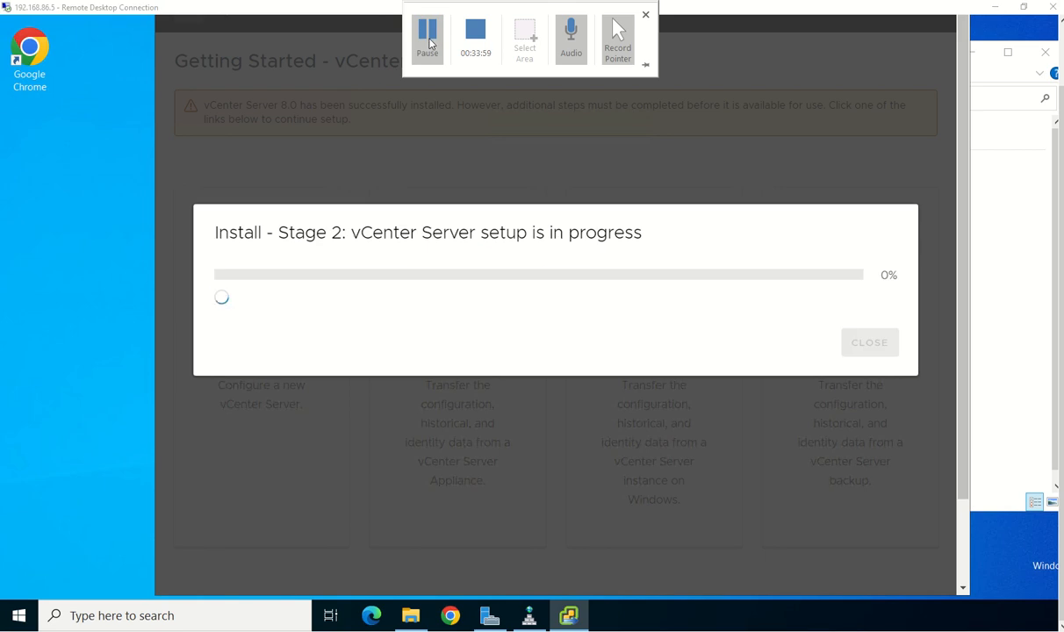
left_click(427, 35)
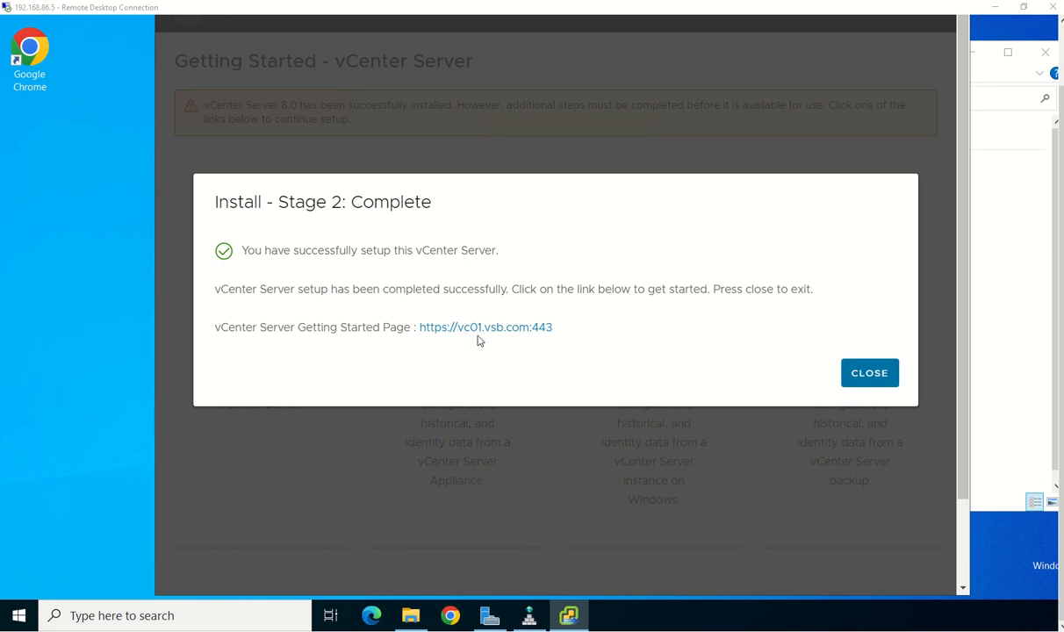
left_click(532, 331)
Open the link in Google Chrome, always using Chrome for such links
left_click(546, 326)
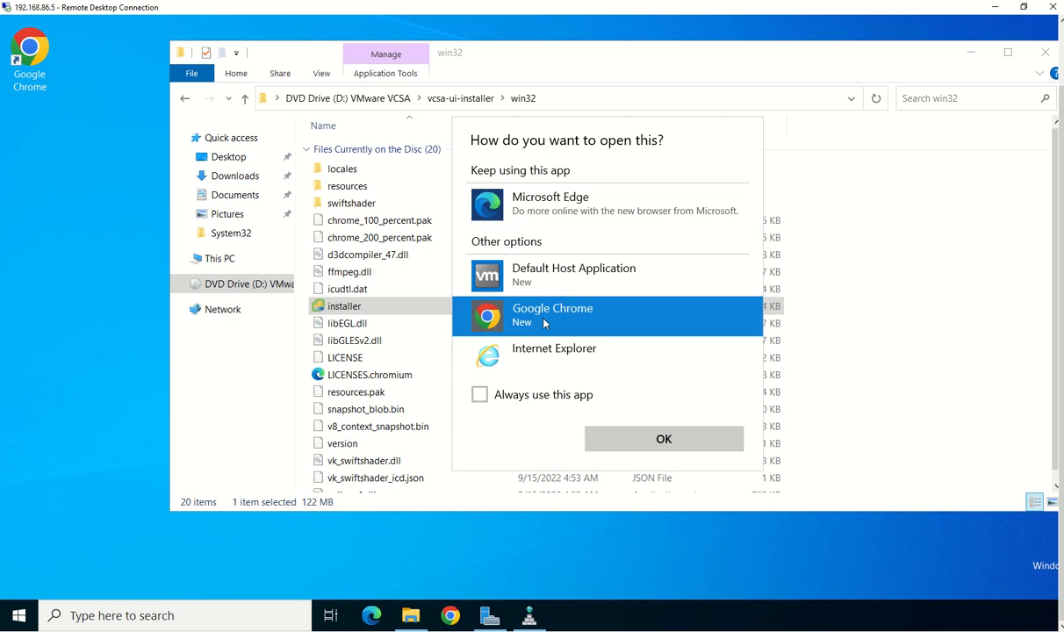
left_click(564, 395)
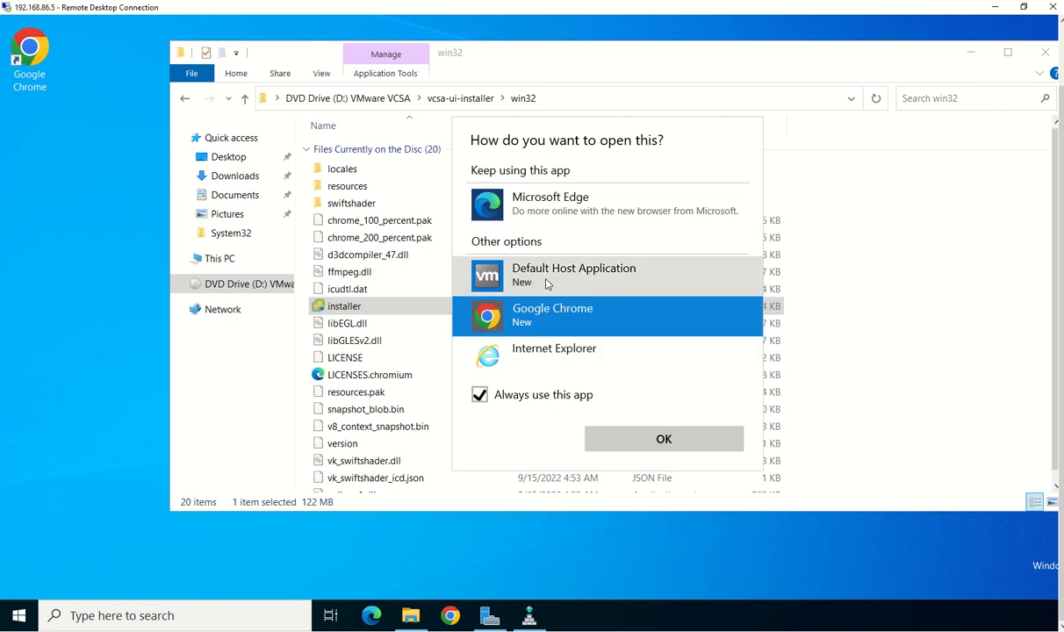
left_click(638, 441)
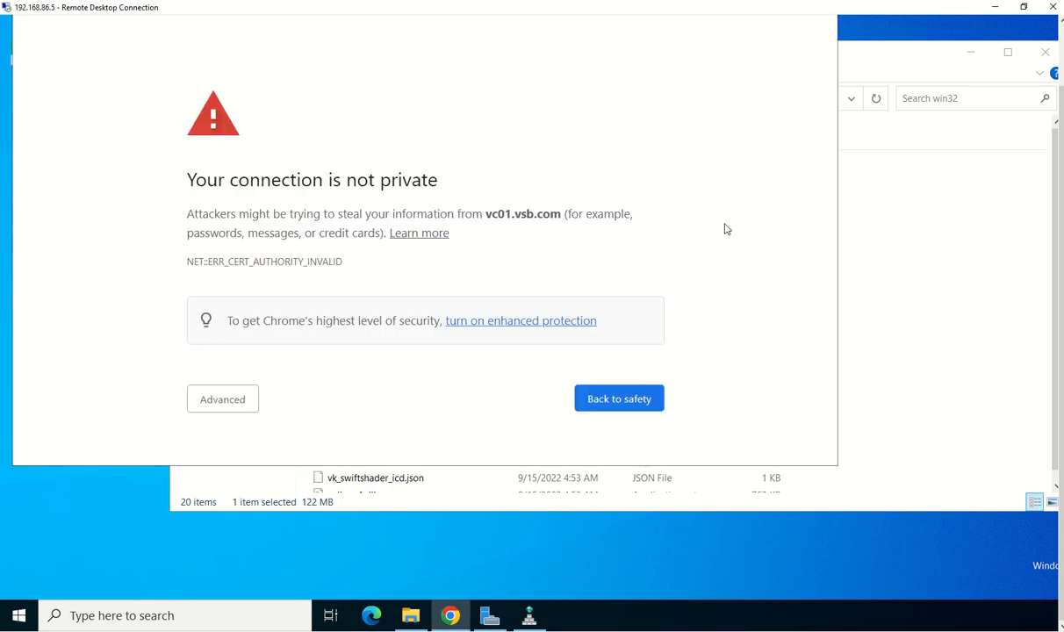
Proceed past the certificate warning to vc01.vsb.com and close File Explorer
left_click(205, 390)
scroll(344, 334, "down", 2)
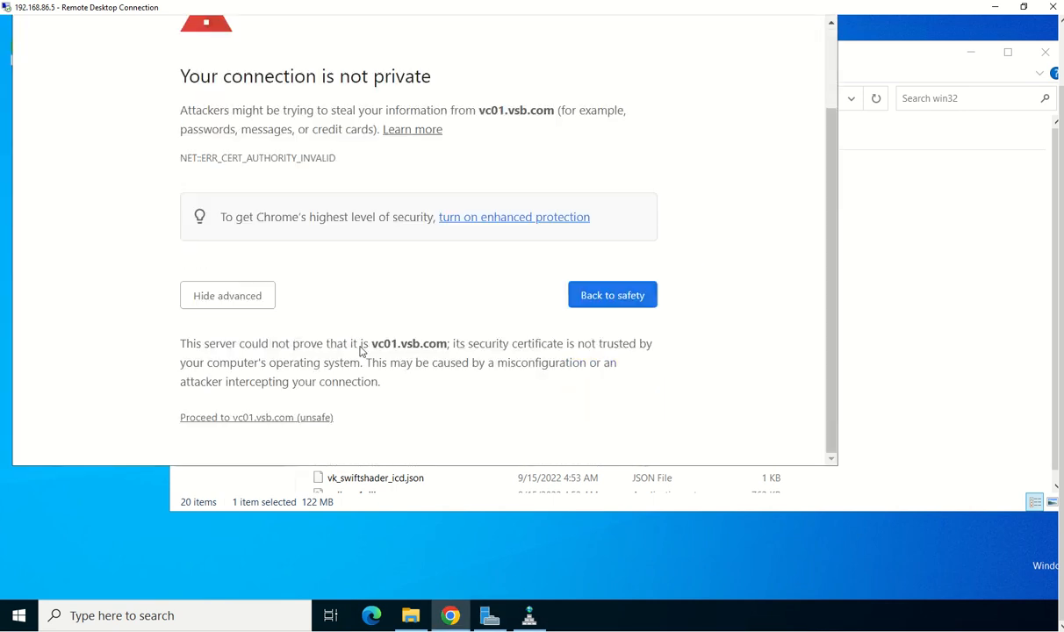
left_click(269, 418)
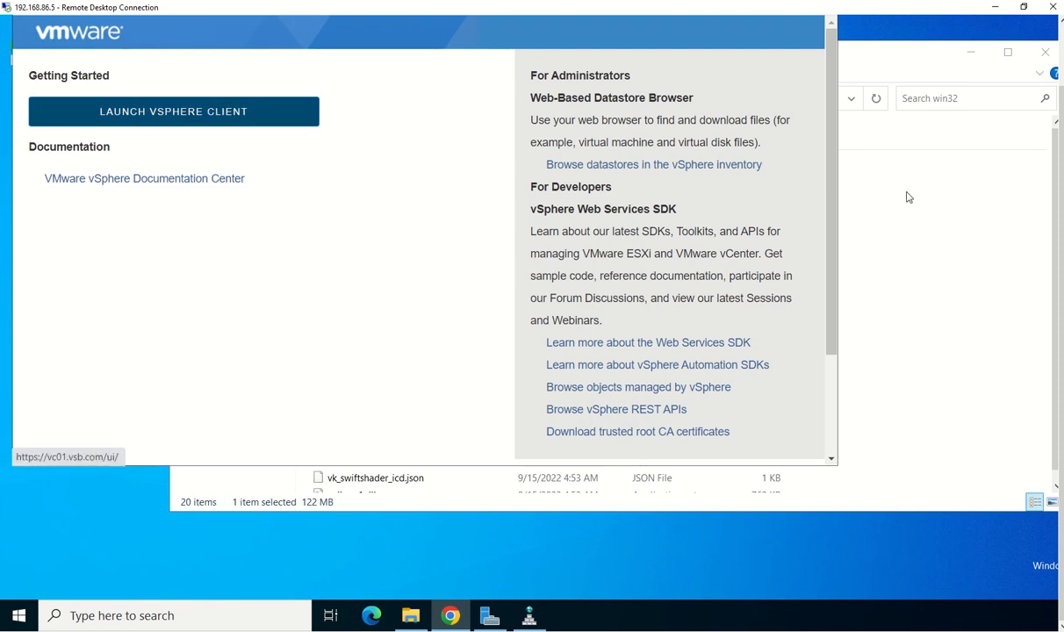
left_click_drag(1060, 154, 1051, 72)
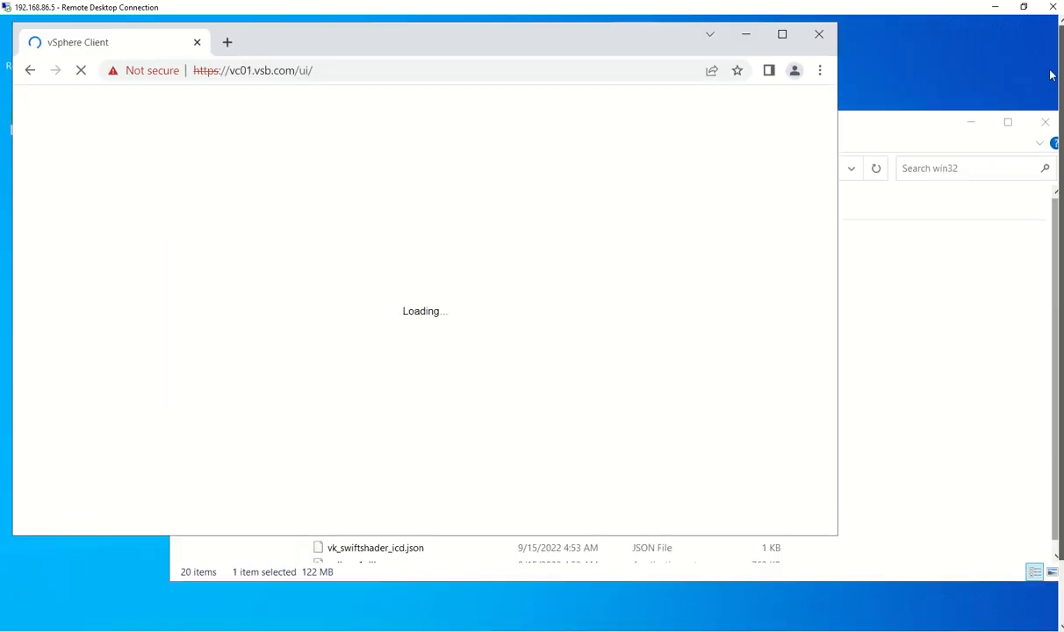
left_click(1006, 129)
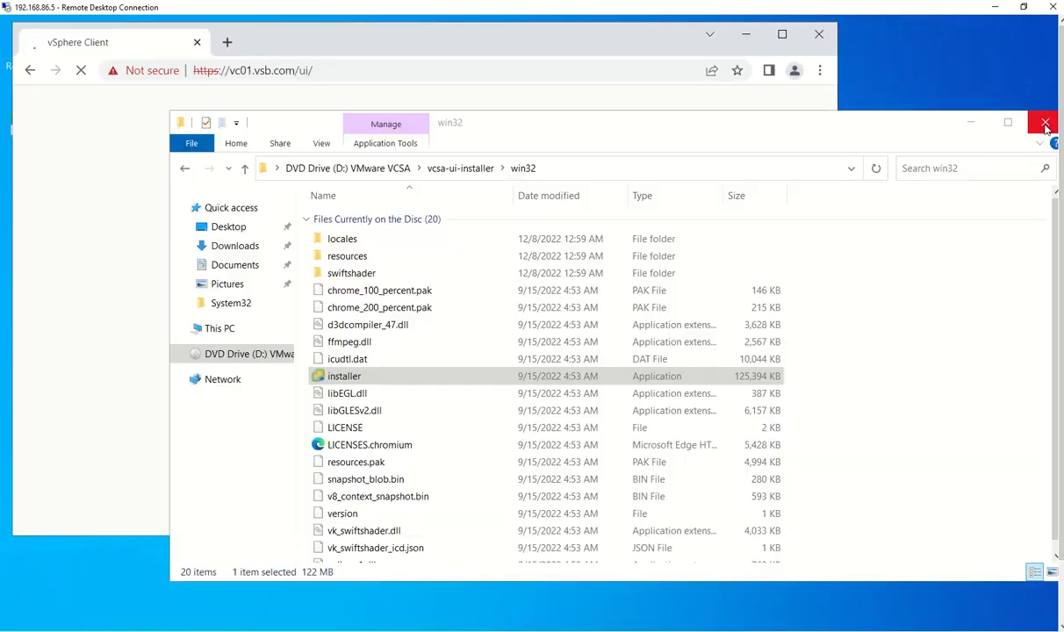
left_click(1044, 122)
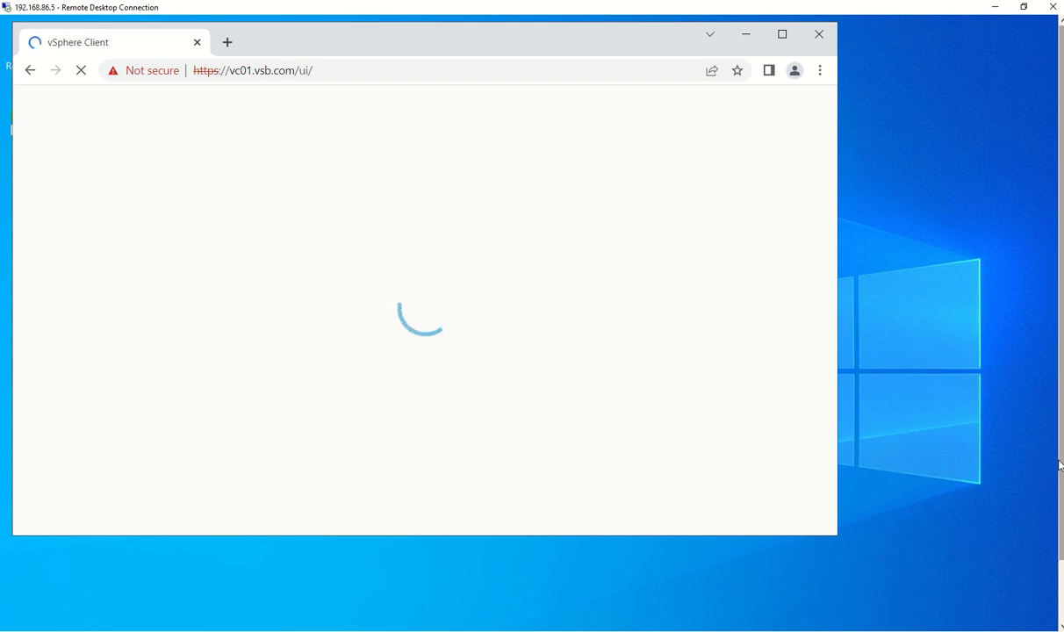
Log in to vSphere Client as the vsphere.local administrator with the account password
left_click_drag(1060, 462, 1058, 398)
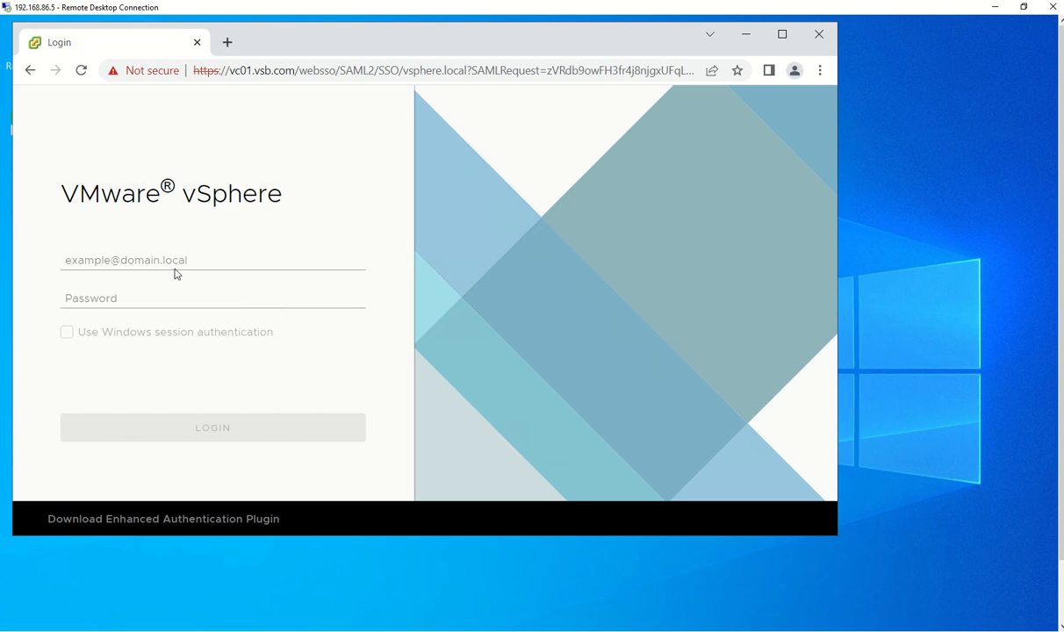
left_click(177, 258)
type("administrator@vsphere.local")
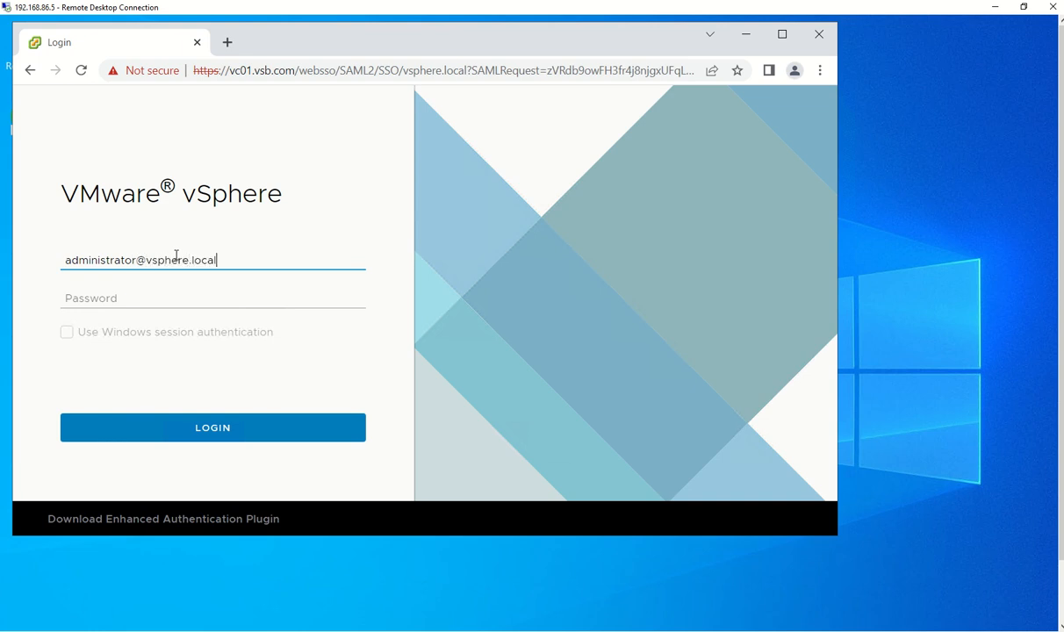
key("Tab")
type("VMware1!")
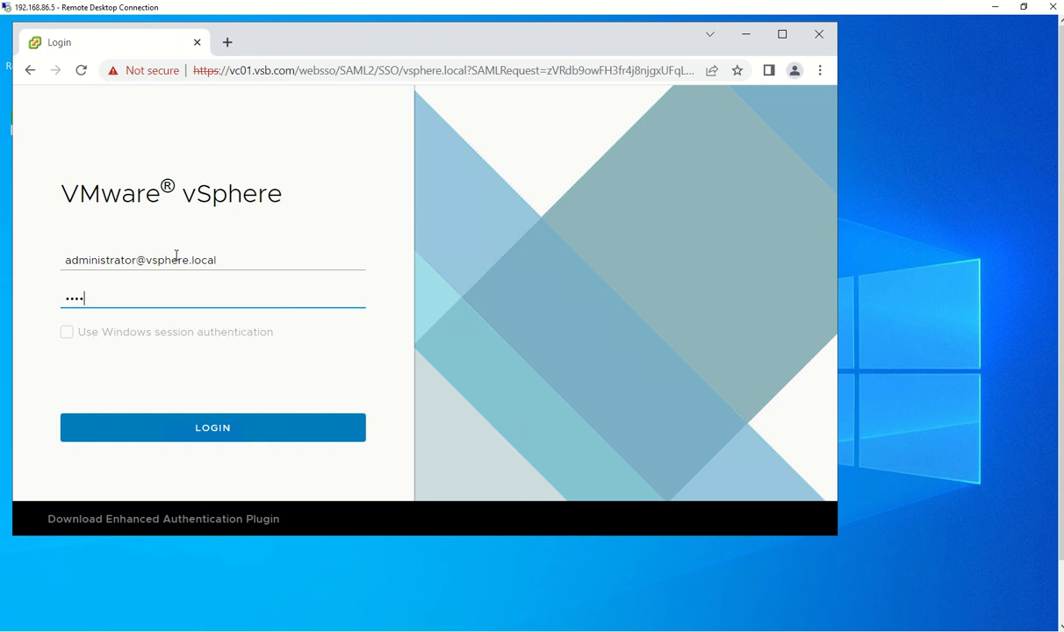
type("!!")
key("Return")
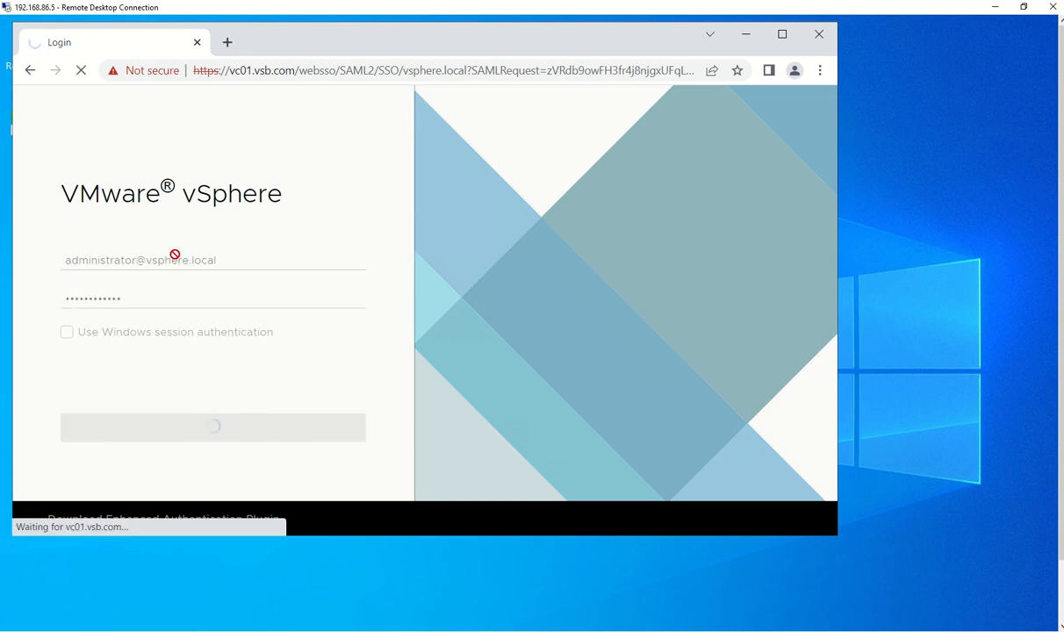
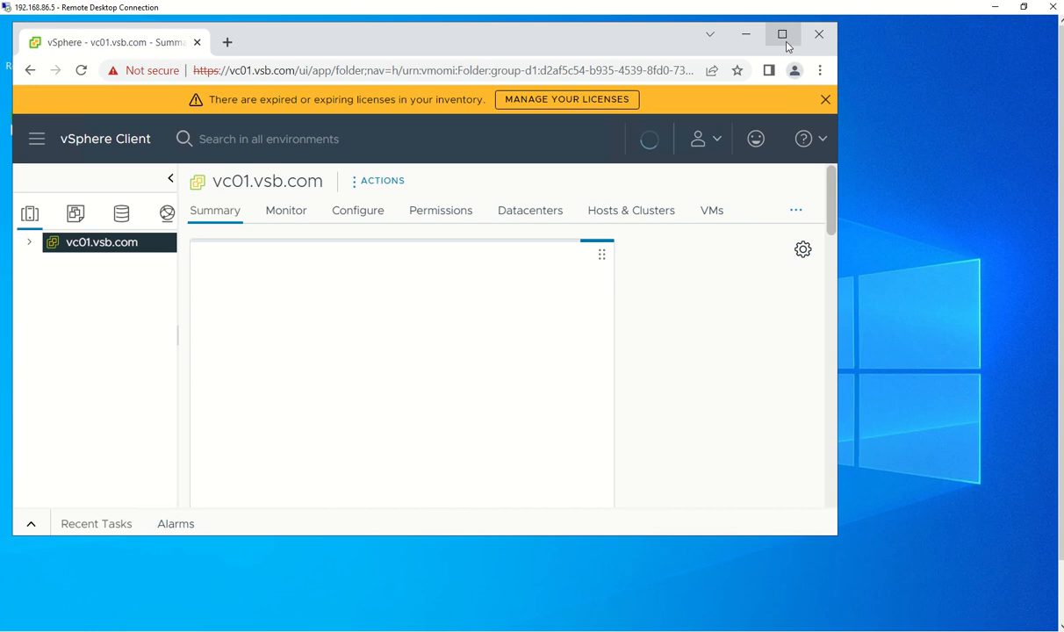
Maximize the browser and add datacenter DC1 under the vc01.vsb.com vCenter
left_click(785, 40)
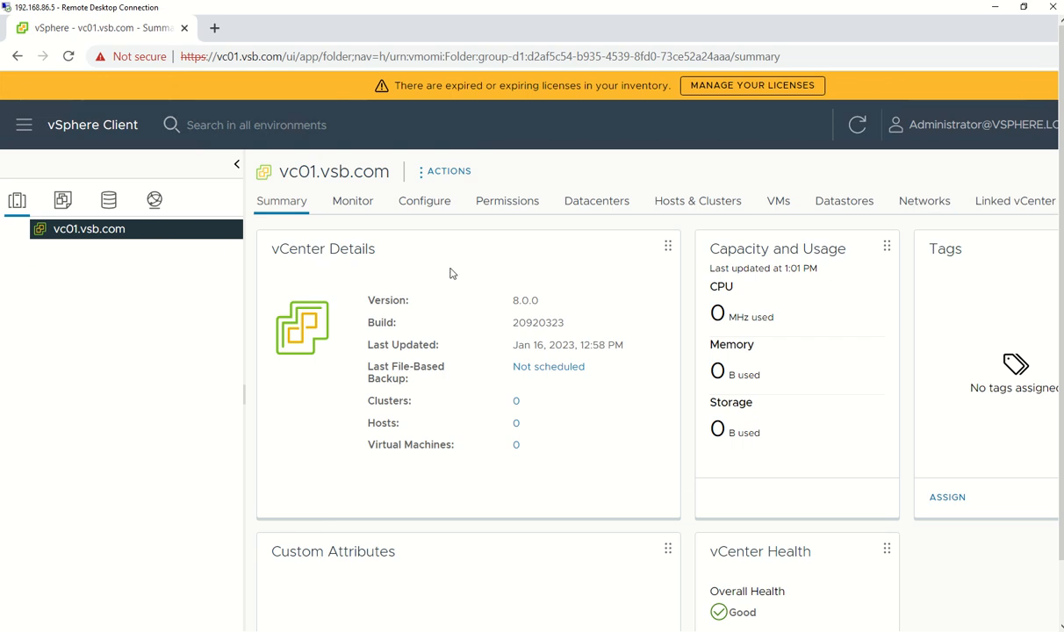
right_click(55, 228)
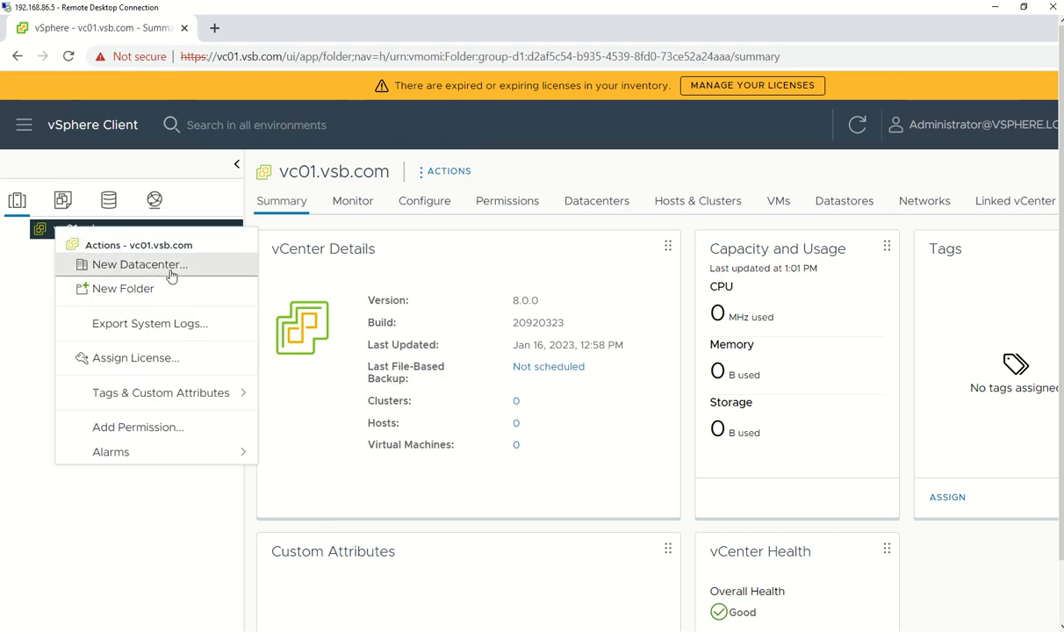
left_click(139, 264)
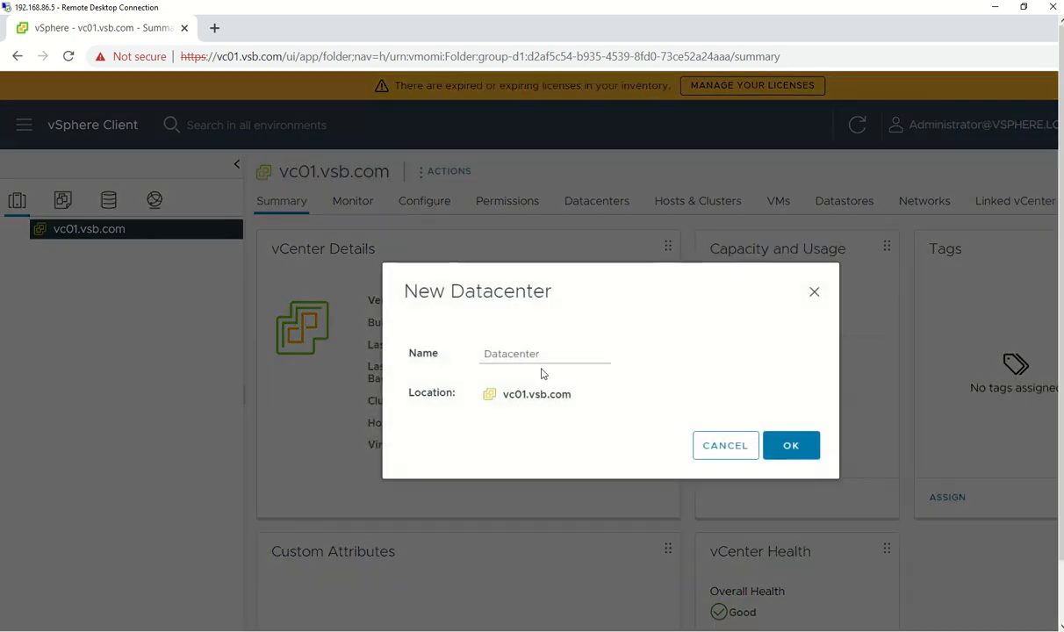
left_click(539, 354)
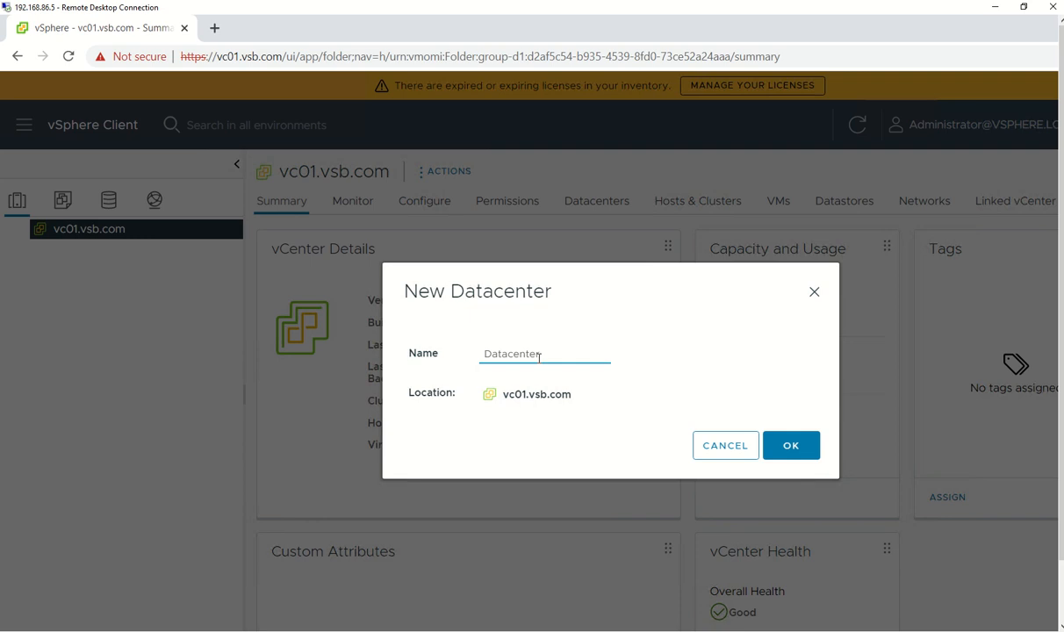
left_click_drag(543, 357, 423, 340)
type("DC1")
left_click(808, 446)
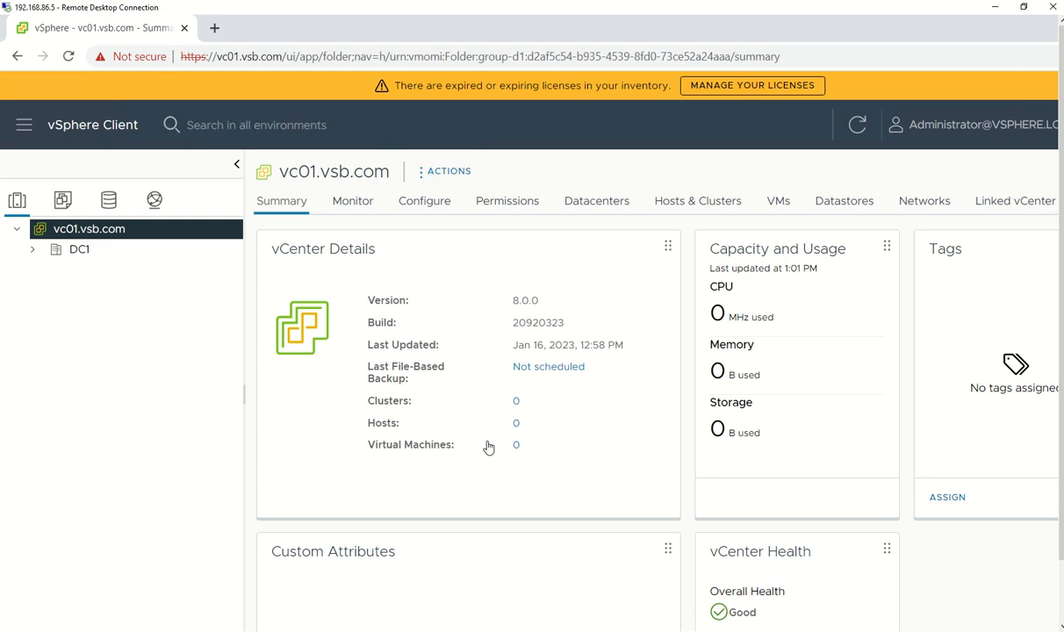
Create cluster NC1 in DC1, leaving DRS, HA and vSAN off
right_click(73, 253)
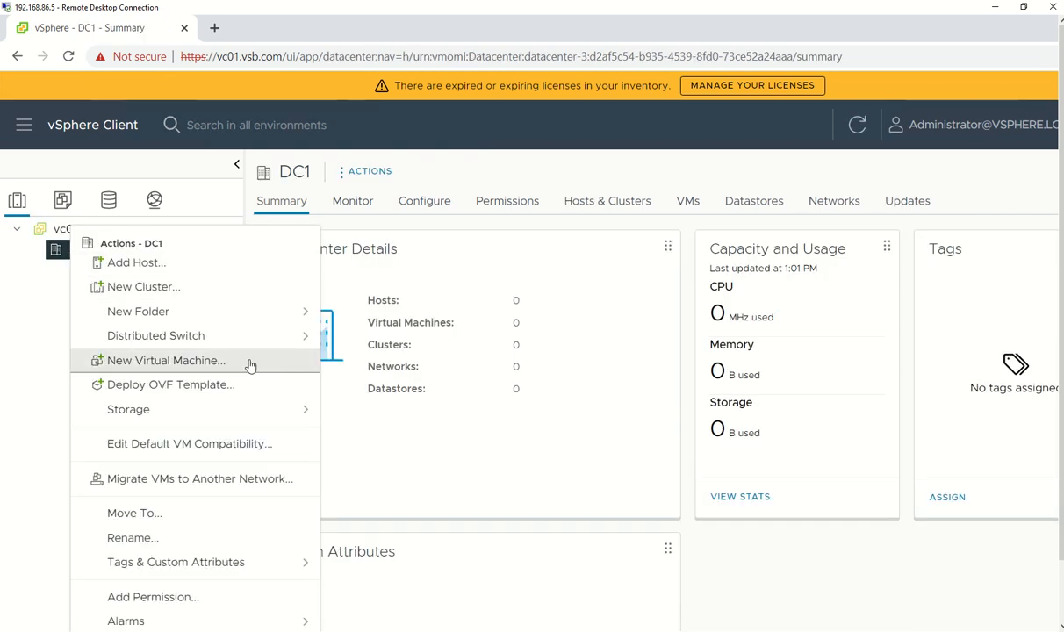
left_click(196, 290)
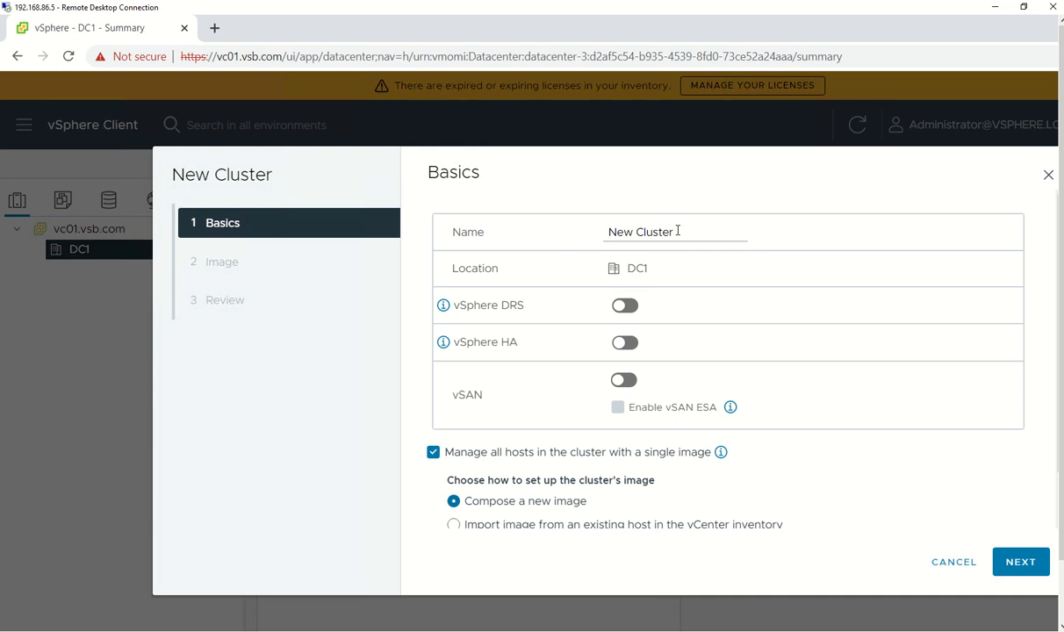
left_click_drag(678, 231, 579, 237)
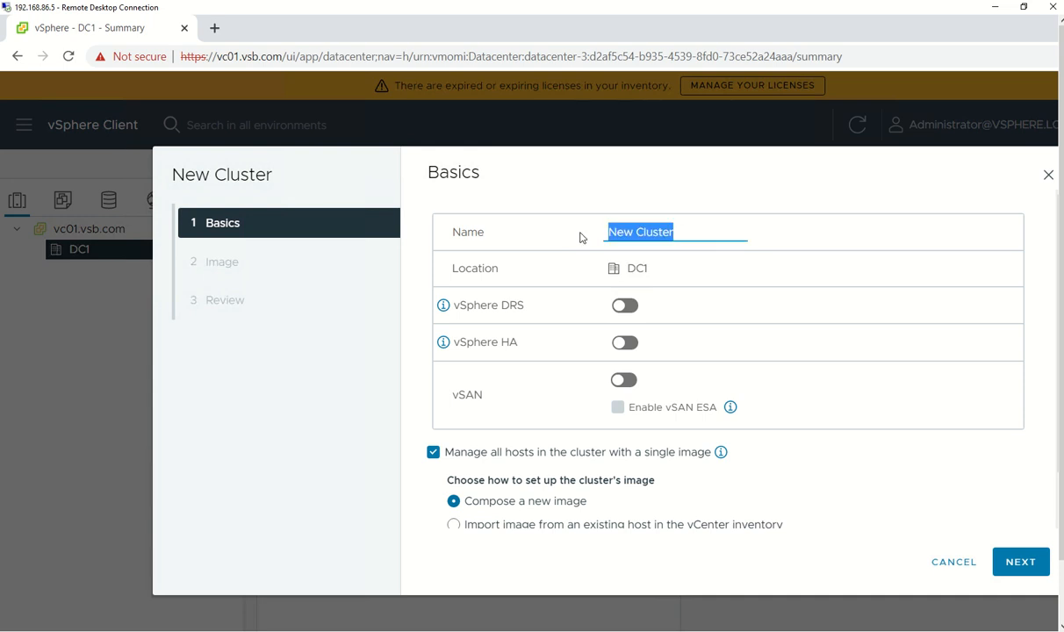
type("NC1")
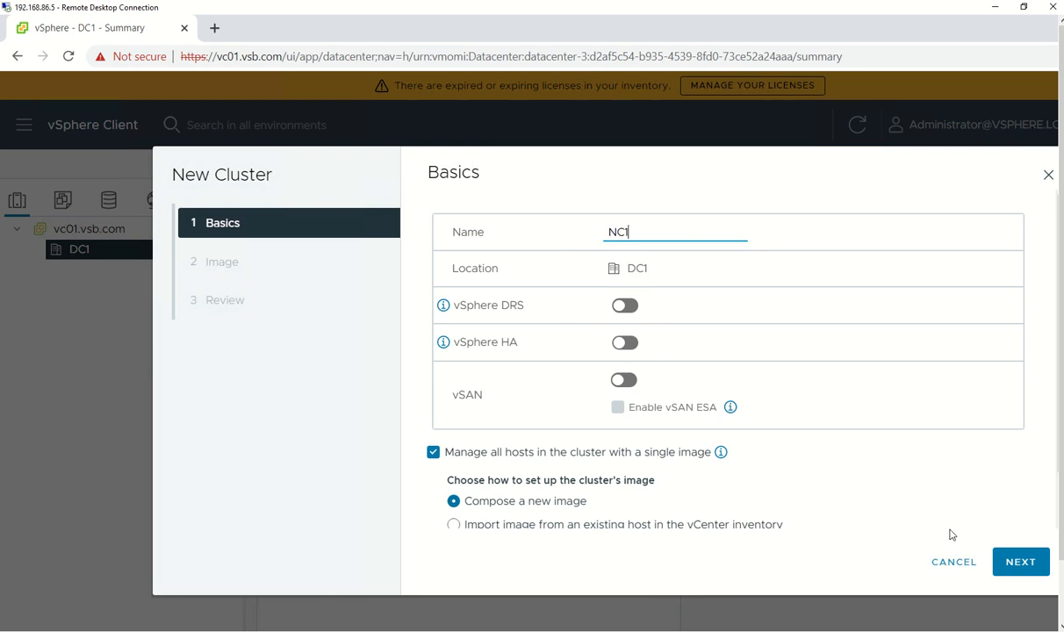
scroll(825, 451, "down", 1)
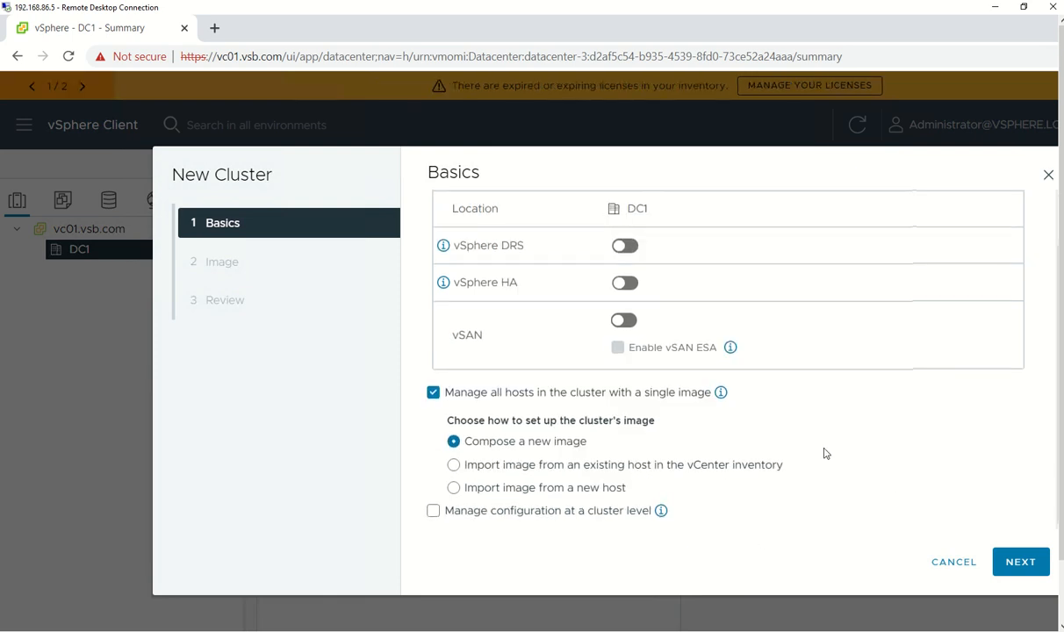
left_click(1027, 561)
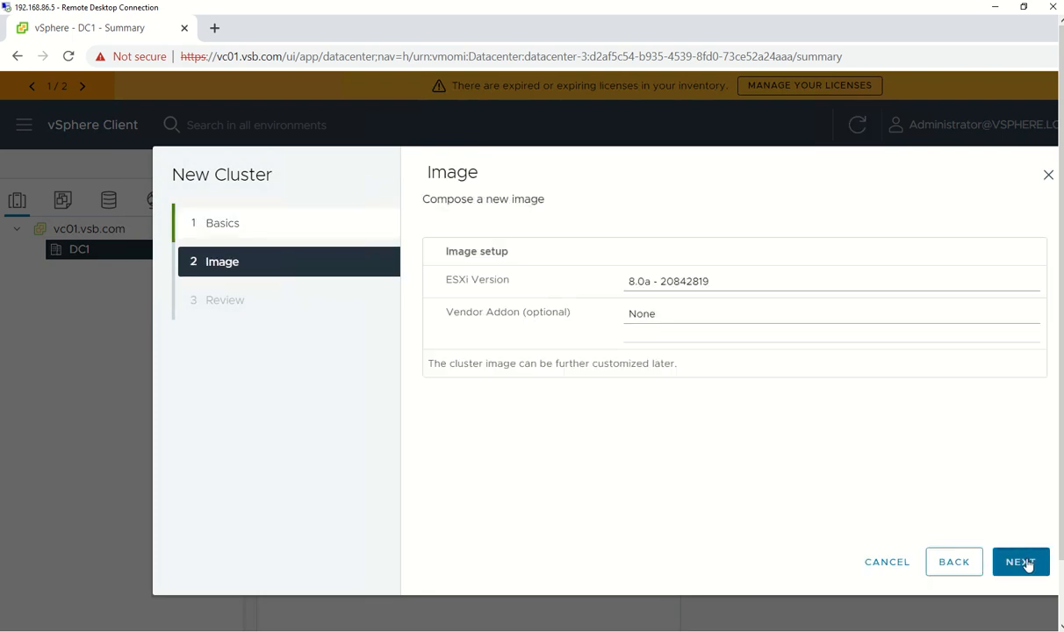
left_click(1027, 562)
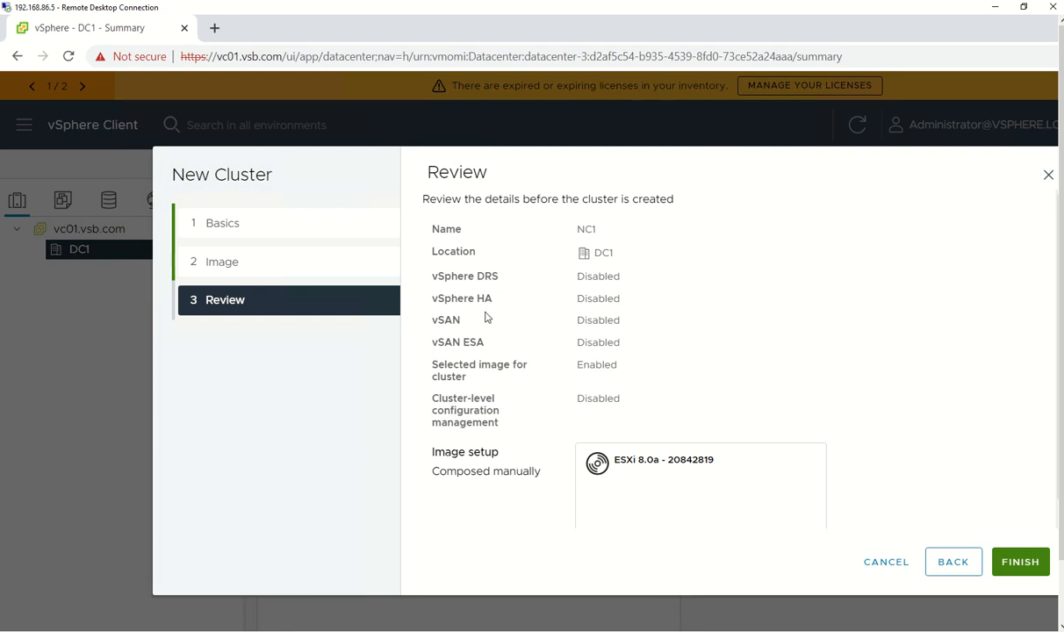
left_click(1018, 562)
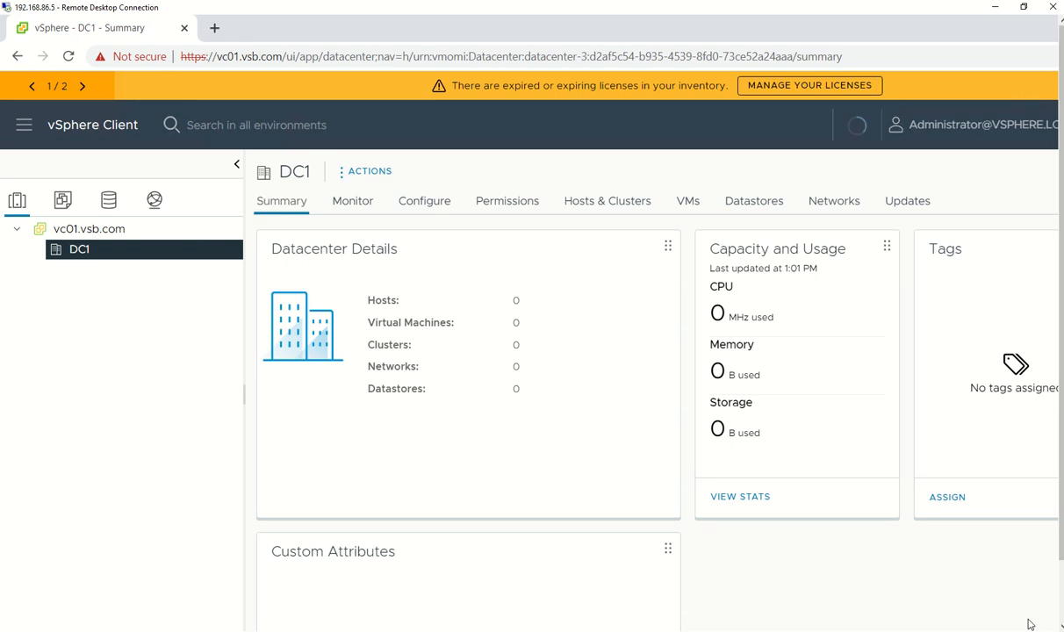
Select NC1 in the inventory tree to show its Summary page
left_click_drag(1060, 534, 1061, 541)
mouse_move(1061, 476)
left_mouse_down()
mouse_move(1061, 532)
mouse_move(1063, 470)
left_mouse_up()
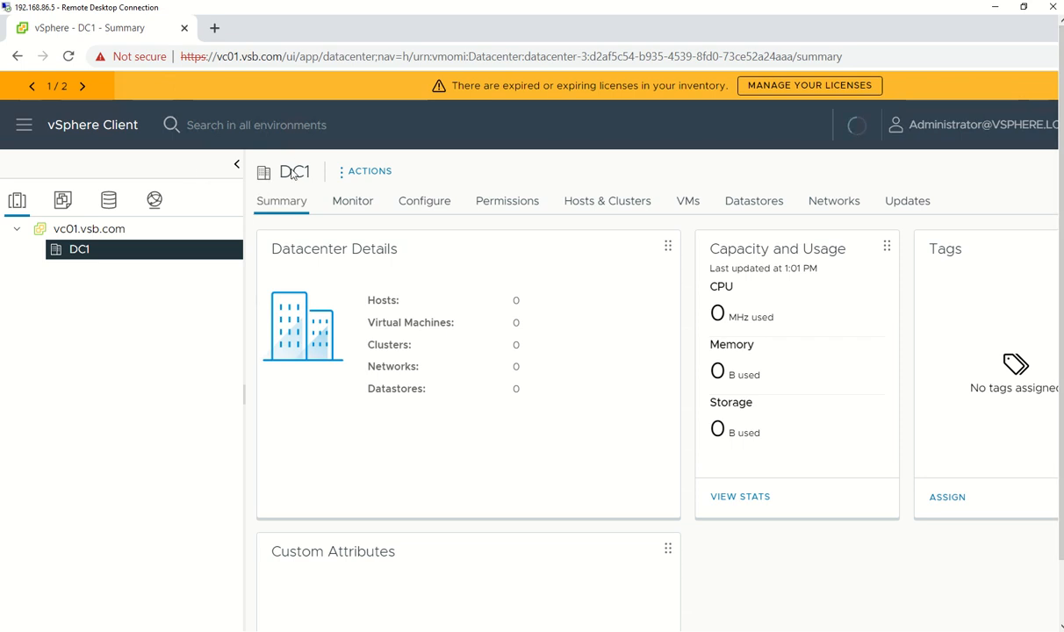
mouse_move(425, 9)
left_click(98, 275)
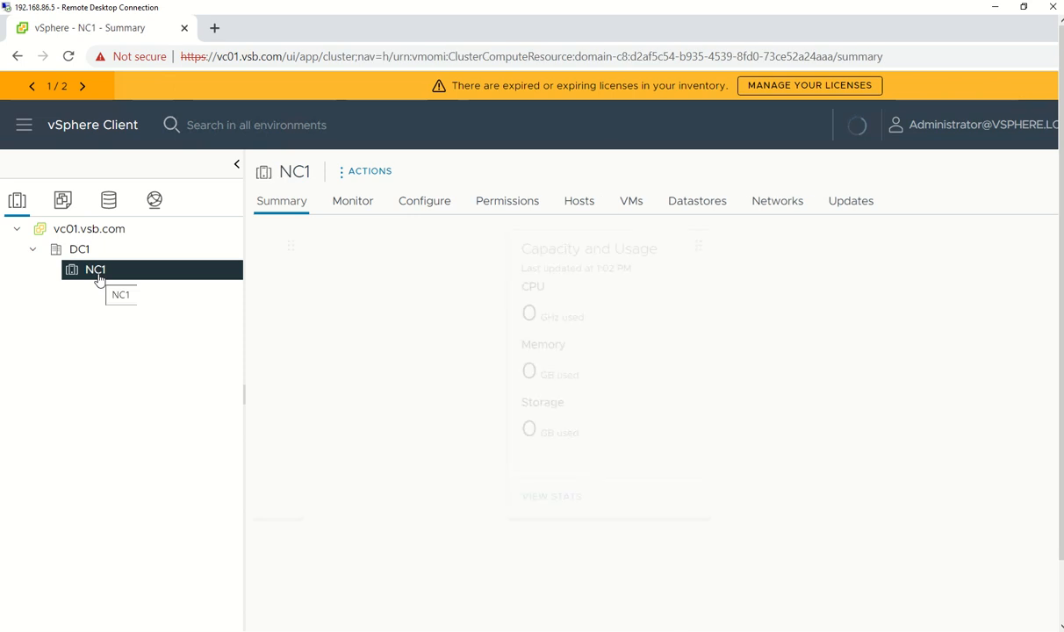
Launch the Add Hosts wizard on cluster NC1 and focus the host address field
right_click(98, 272)
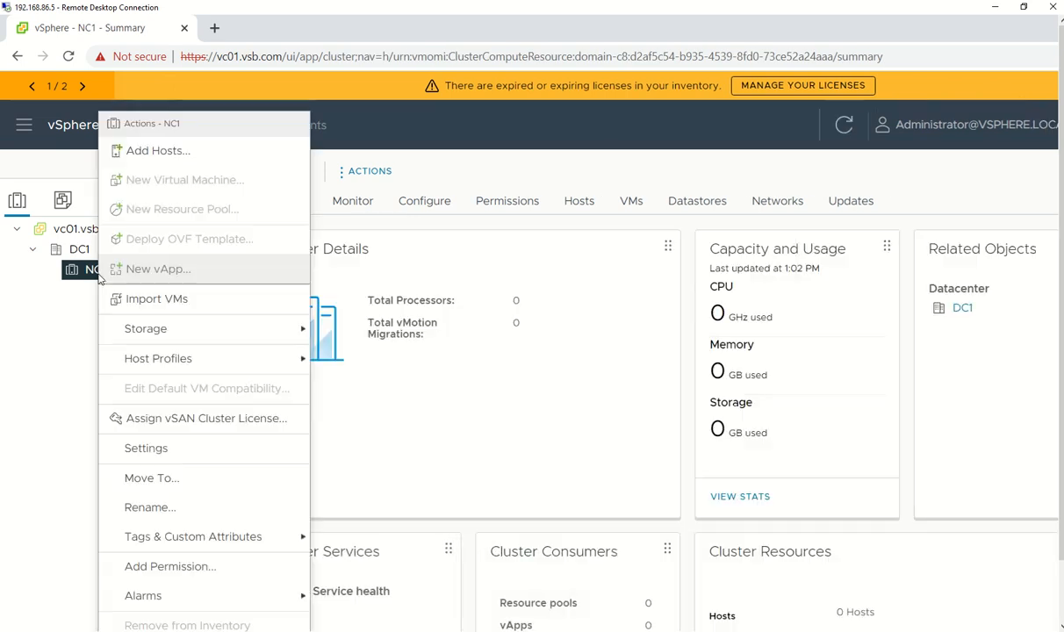
left_click(161, 154)
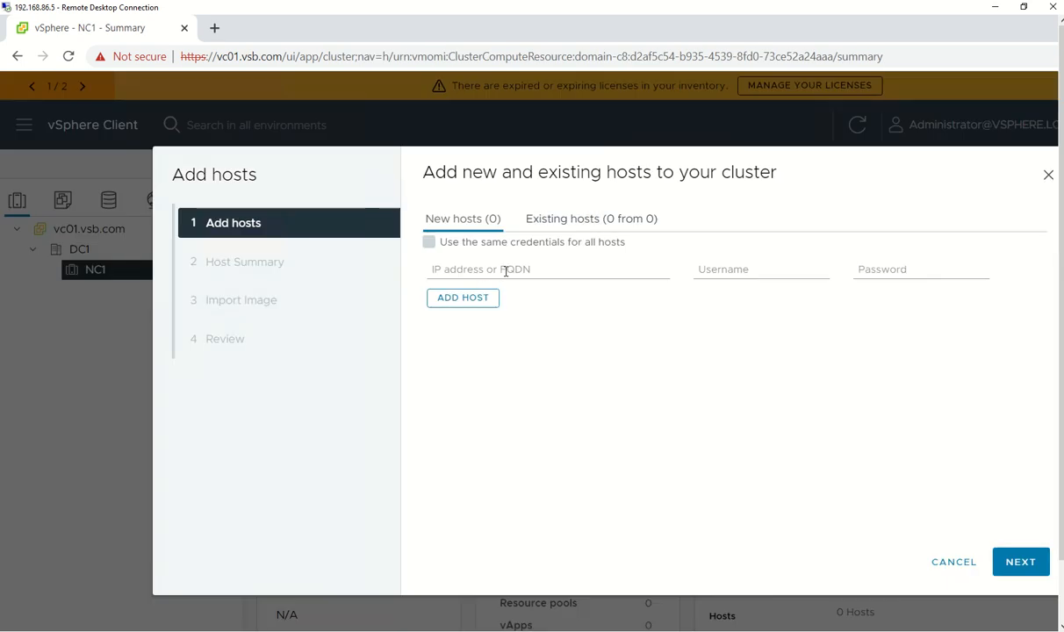
left_click(508, 269)
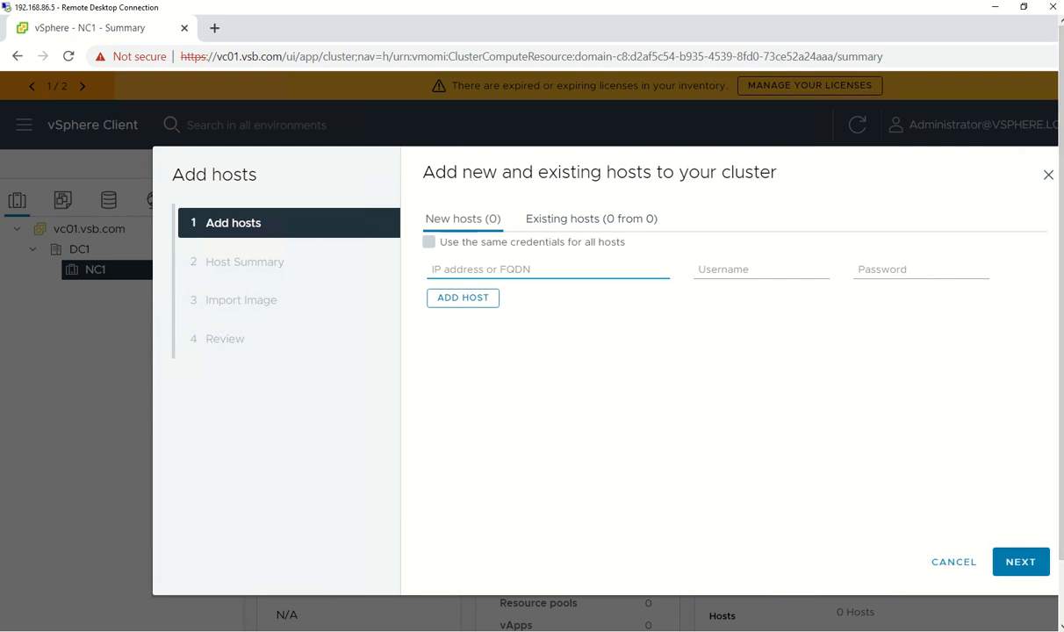
left_click_drag(1060, 401, 1060, 516)
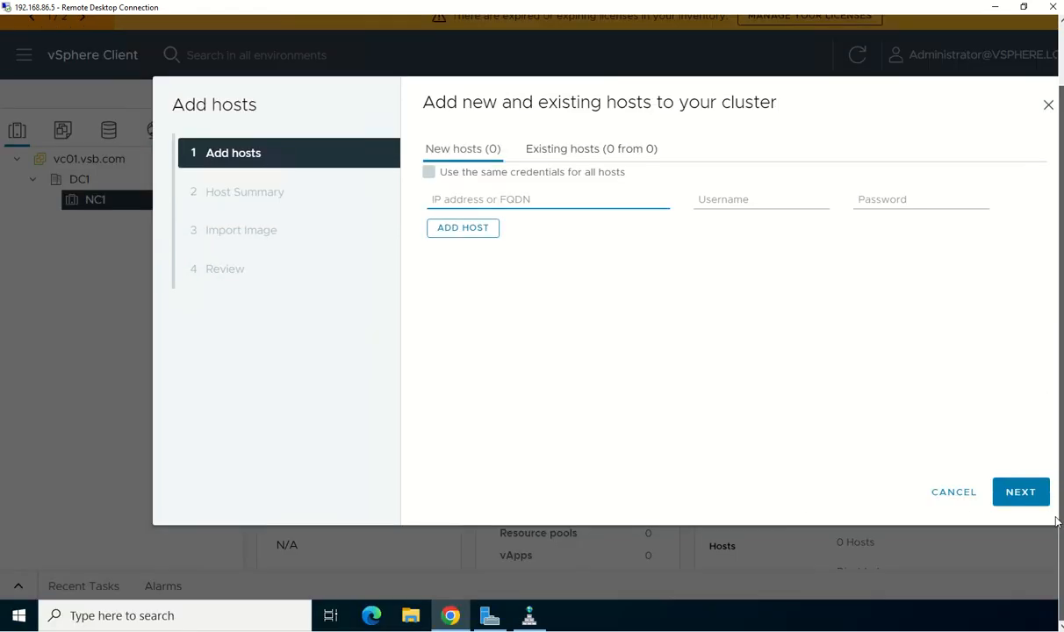
Confirm the esxi01 A record at 192.168.86.7 in the vsb.com zone, then minimize DNS Manager
left_click(528, 616)
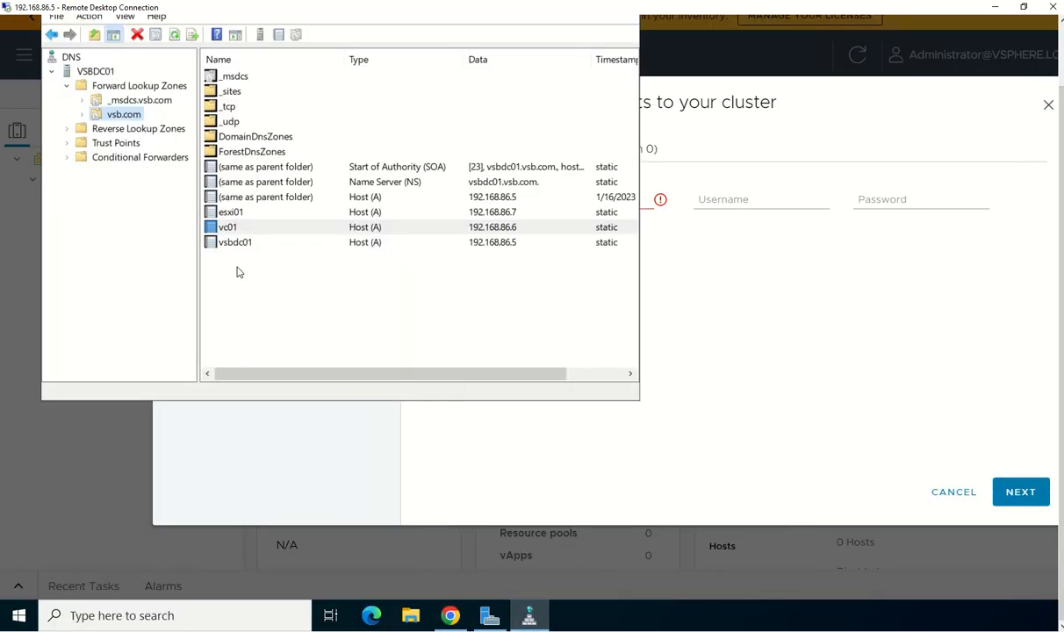
left_click(233, 212)
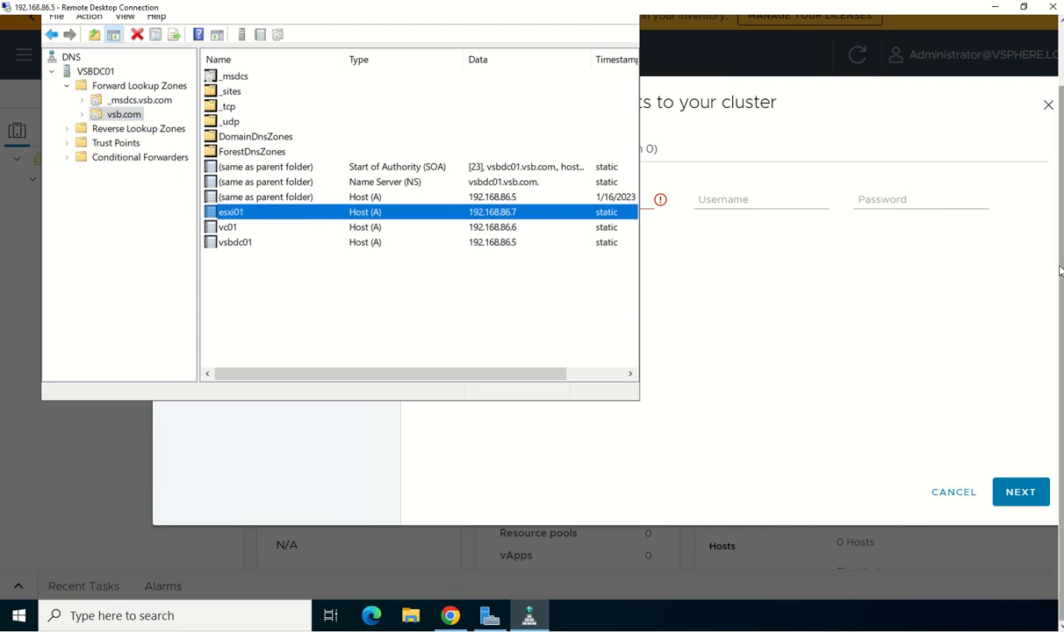
scroll(1060, 272, "up", 3)
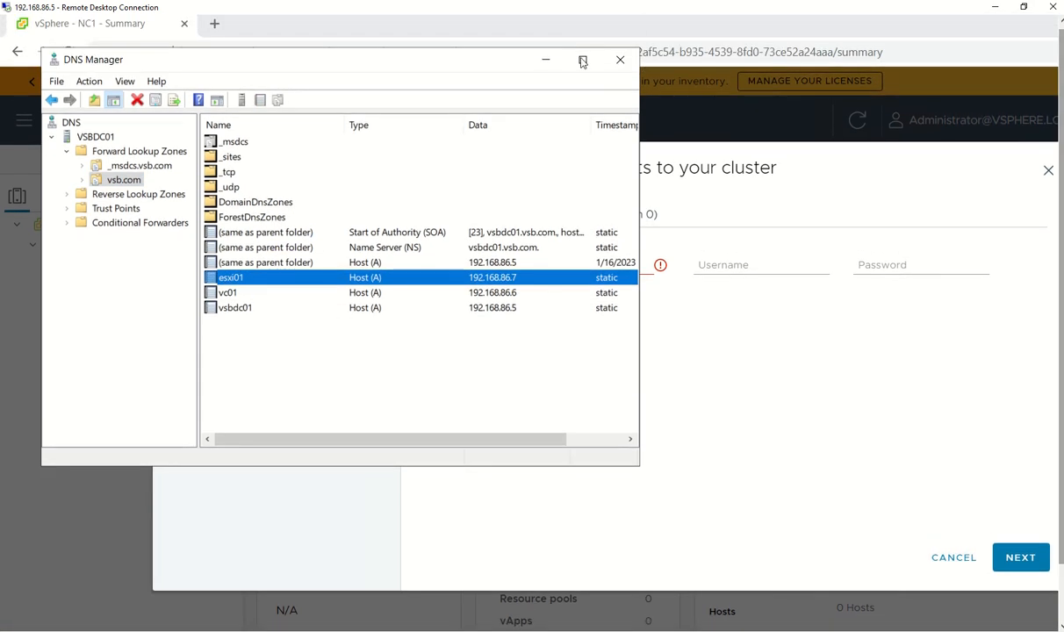
left_click(550, 55)
Enter host esxi01.vsb.com with the host's login username and password, and continue
left_click(468, 264)
type("esxi01.vsb.com")
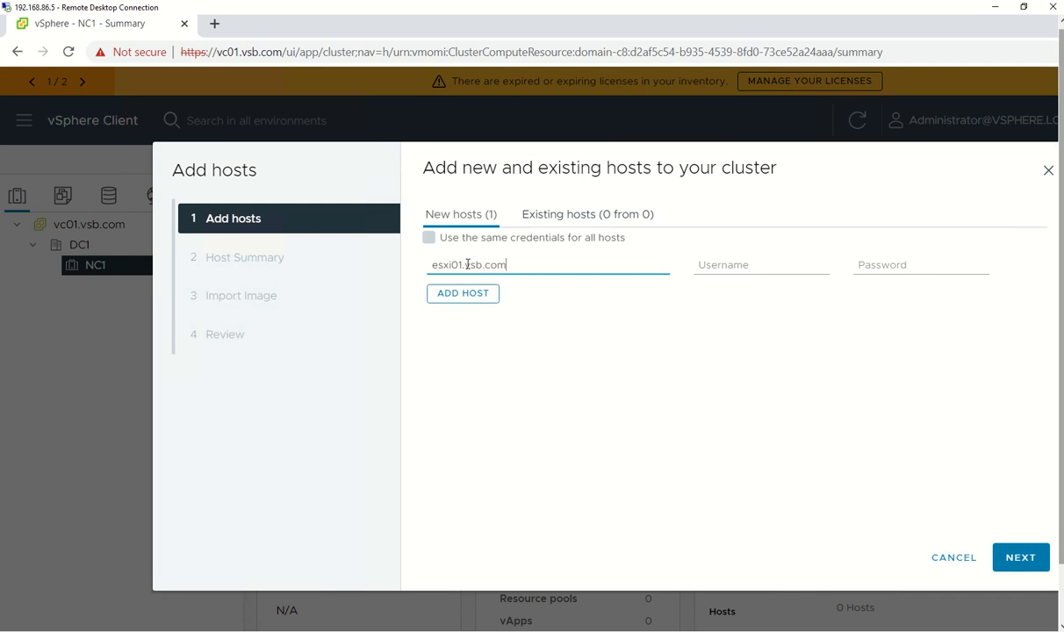
key("Tab")
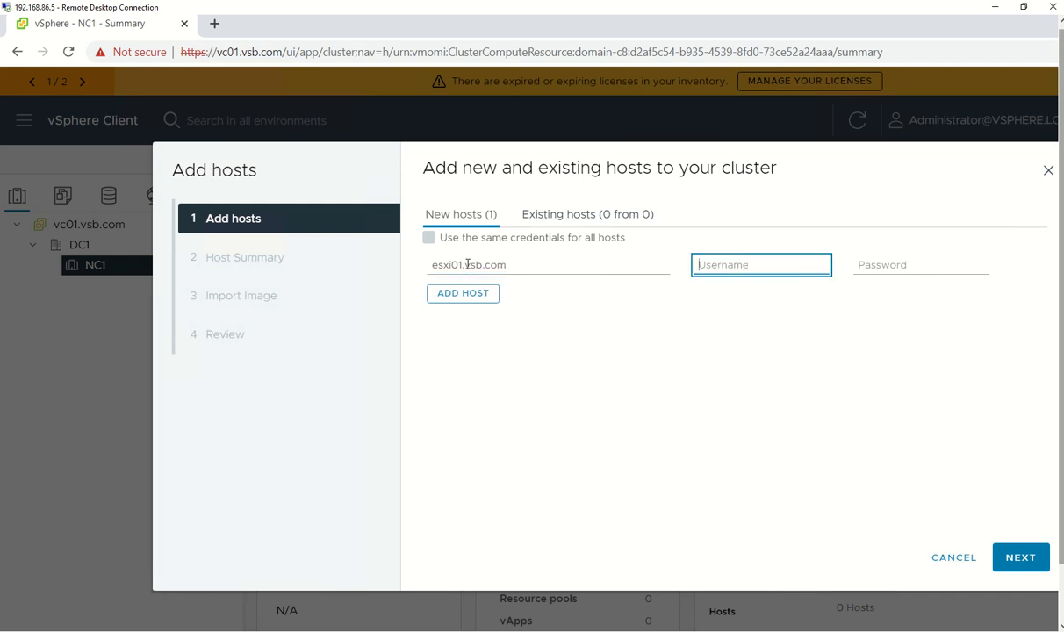
type("root")
key("Tab")
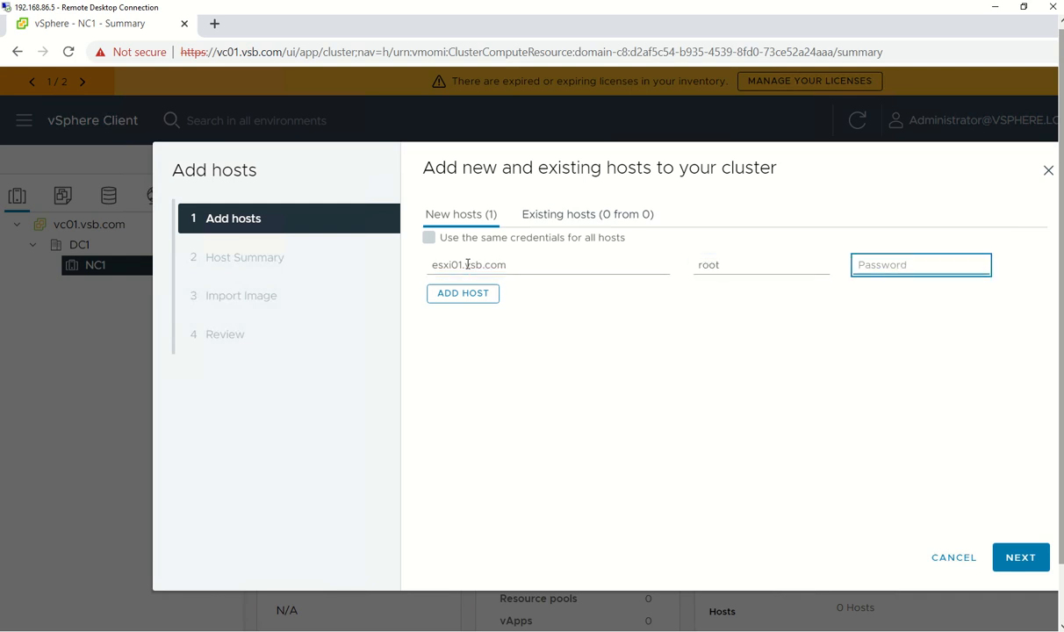
type("V")
left_click(1016, 559)
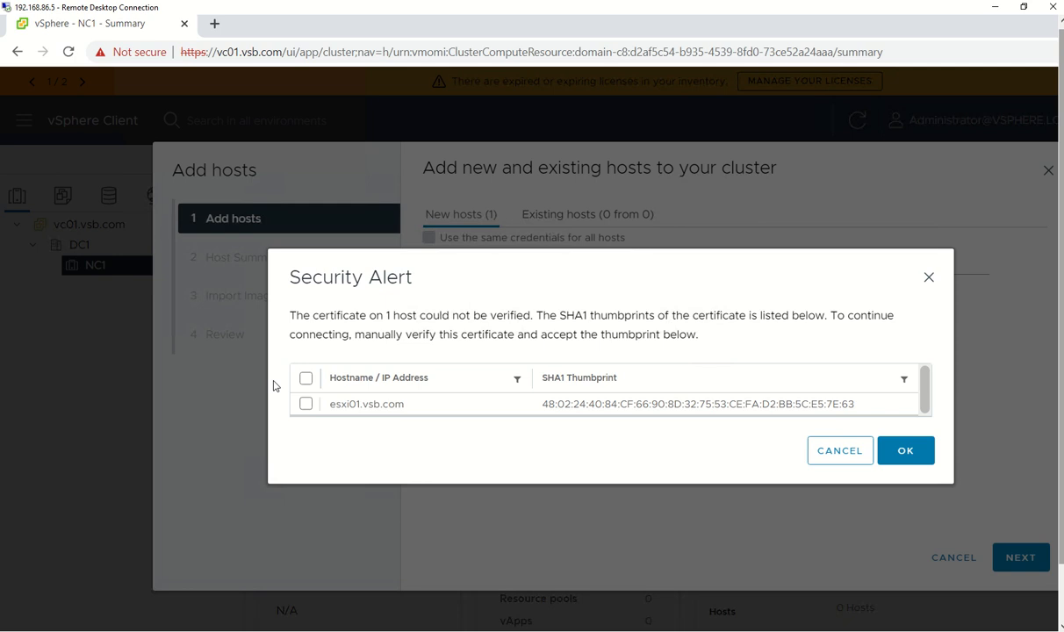
Trust the esxi01.vsb.com certificate thumbprint and finish adding the host to NC1
left_click(305, 379)
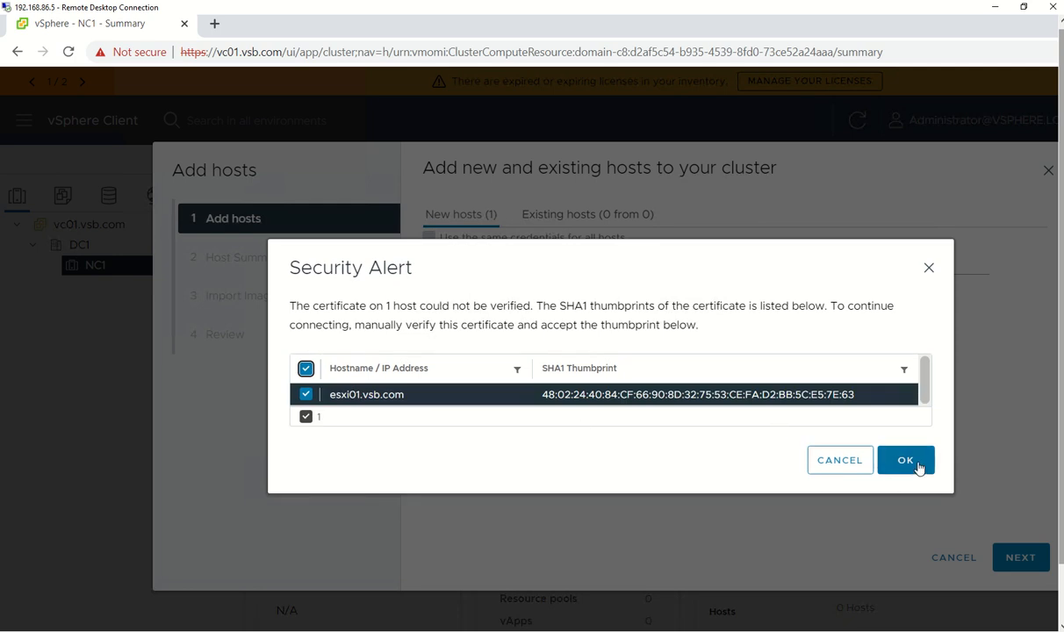
left_click(919, 466)
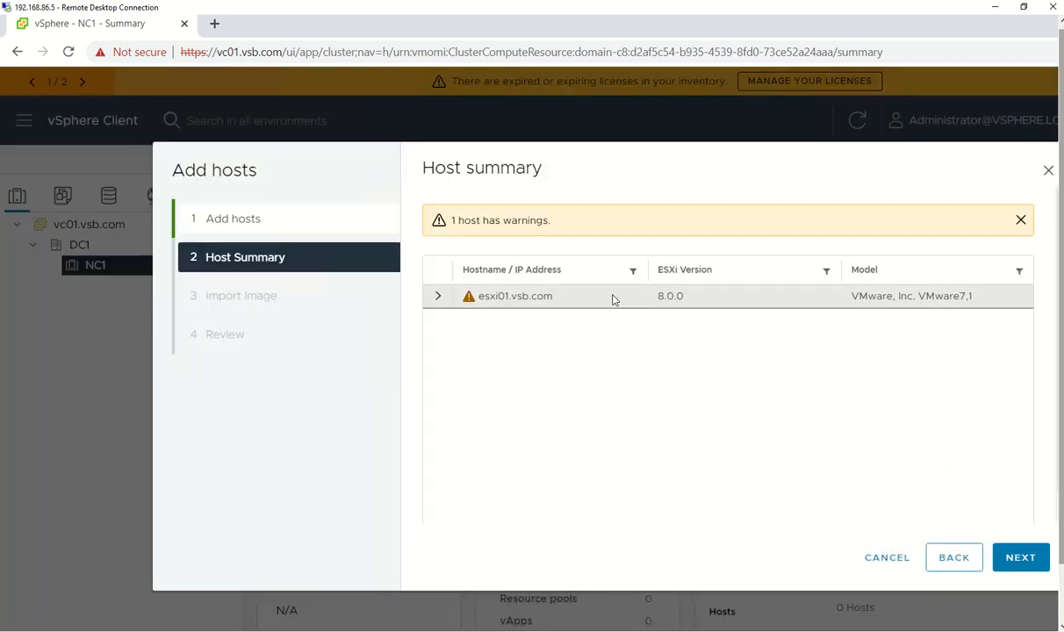
left_click(1021, 558)
left_click(1021, 558)
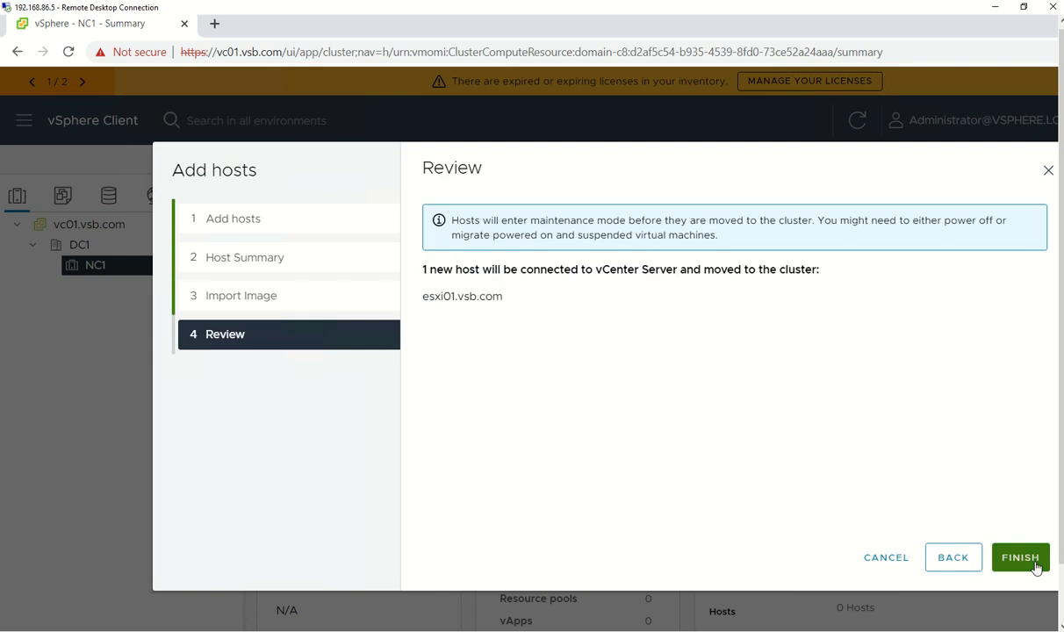
left_click(1019, 558)
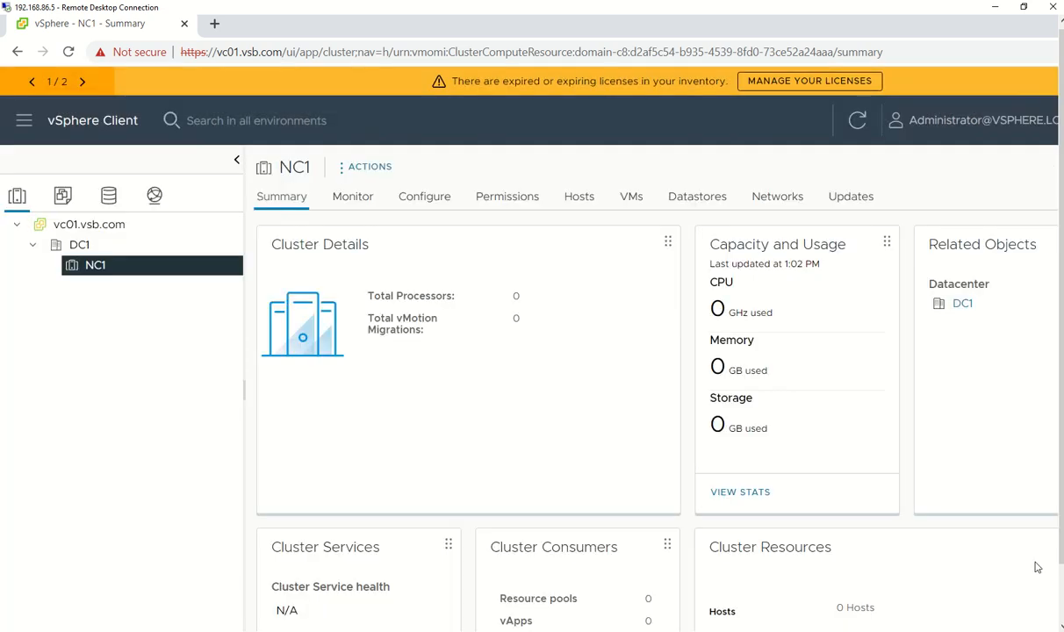
Check the recent tasks under NC1's Monitor view
scroll(653, 410, "down", 1)
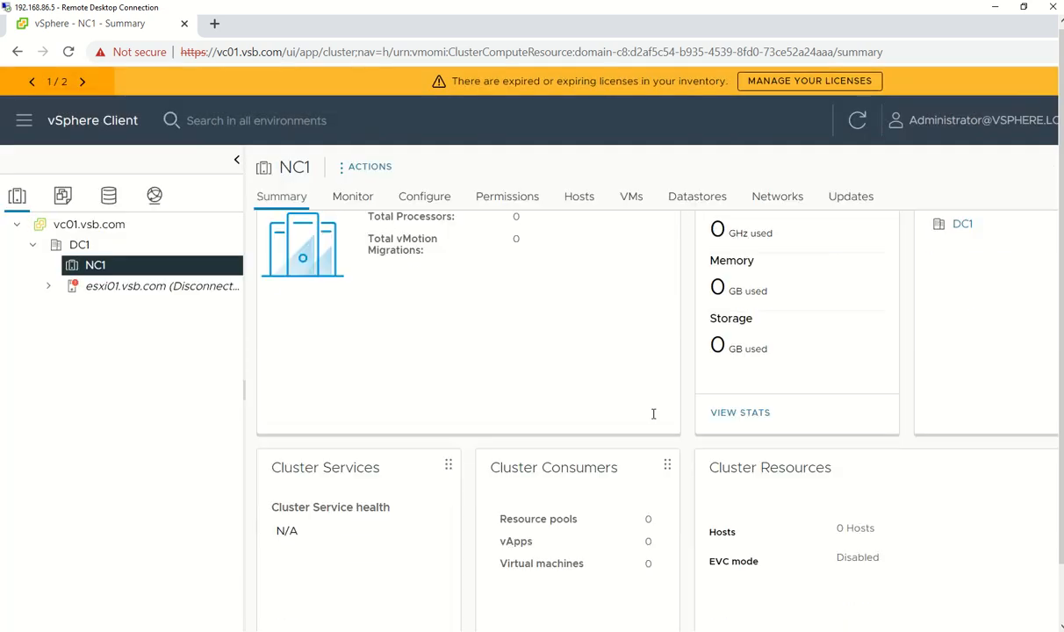
left_click(352, 197)
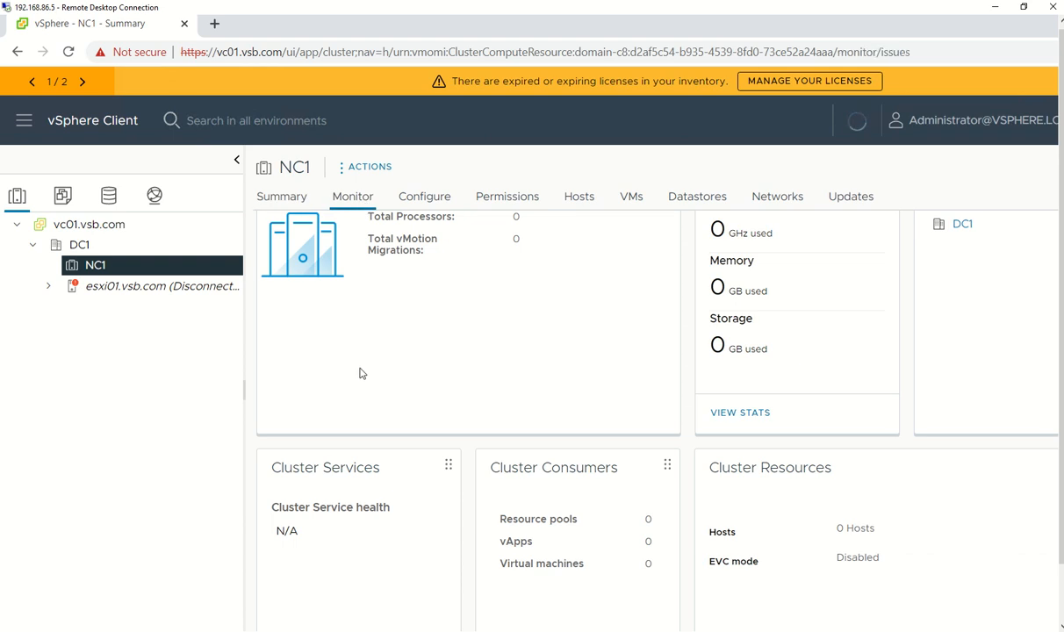
left_click(299, 398)
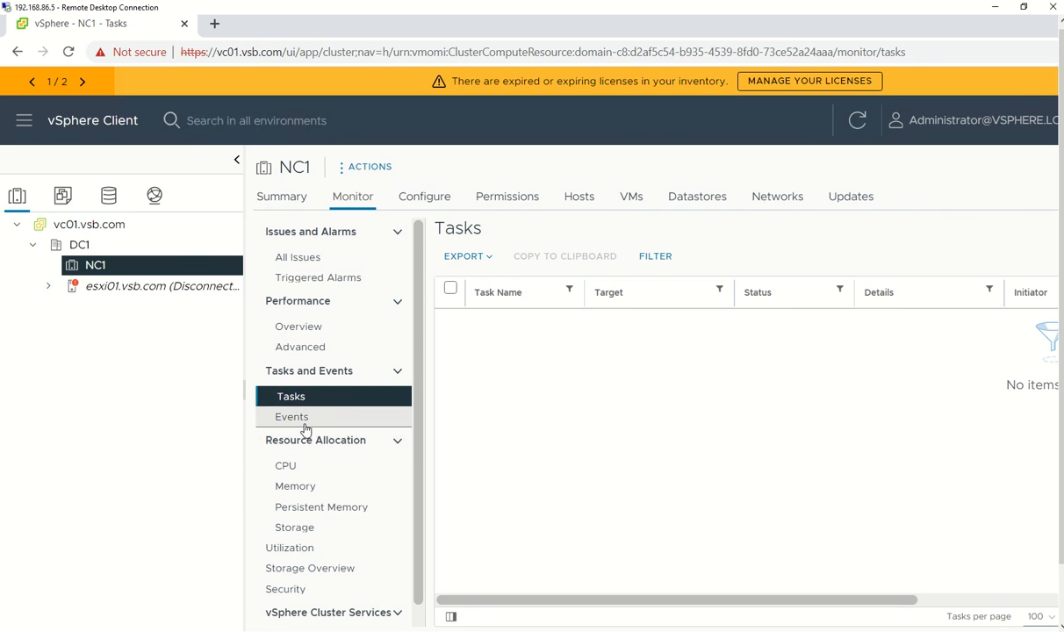
Show the virtual machines on host esxi01.vsb.com, including vc01.vsb.com
left_click(138, 287)
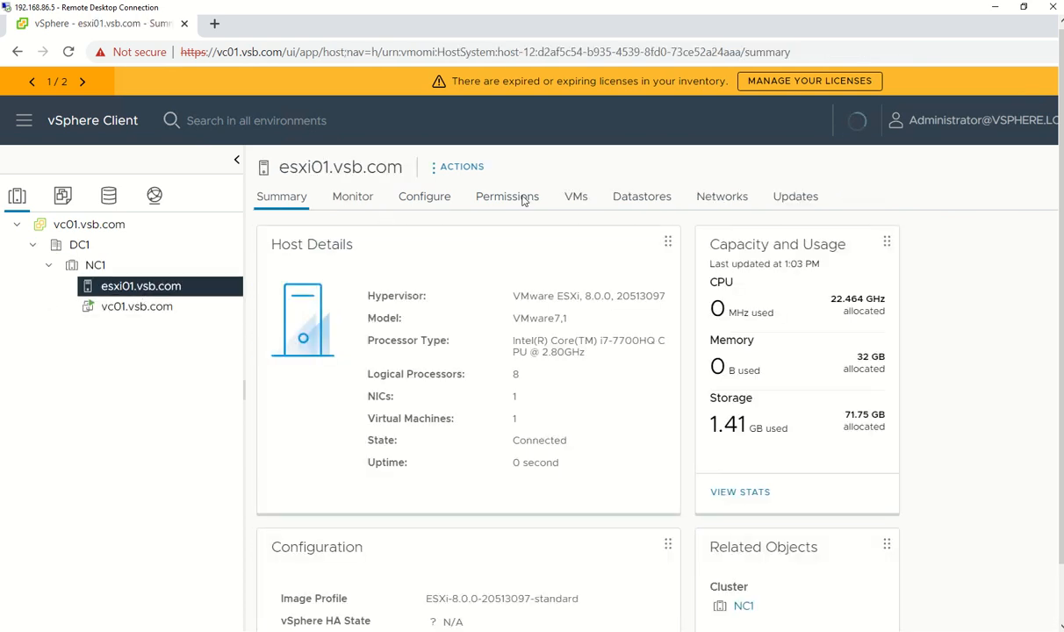
left_click(587, 199)
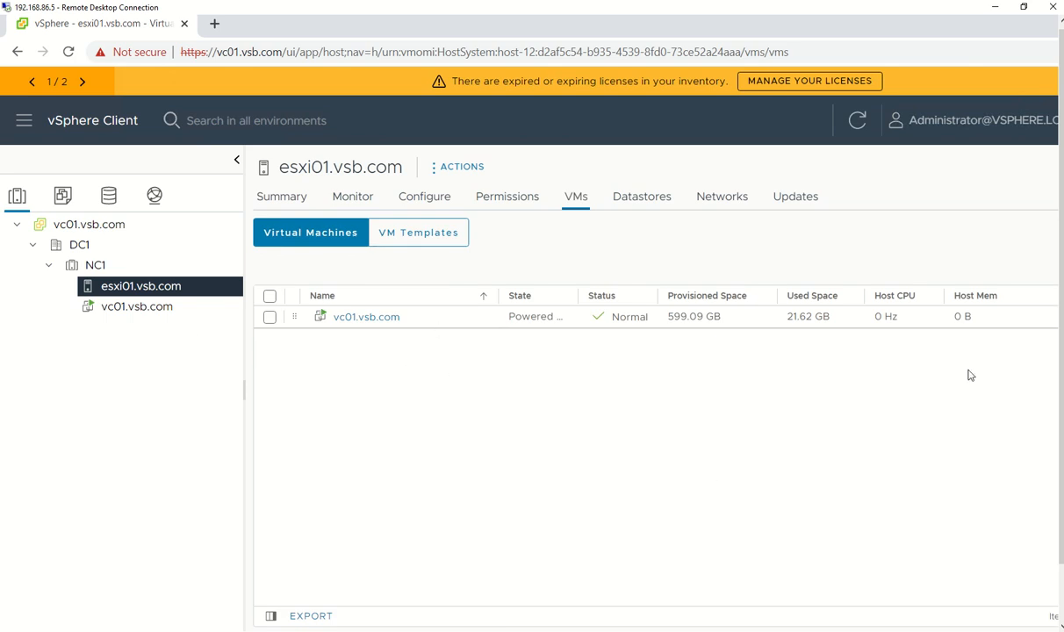
left_click(23, 122)
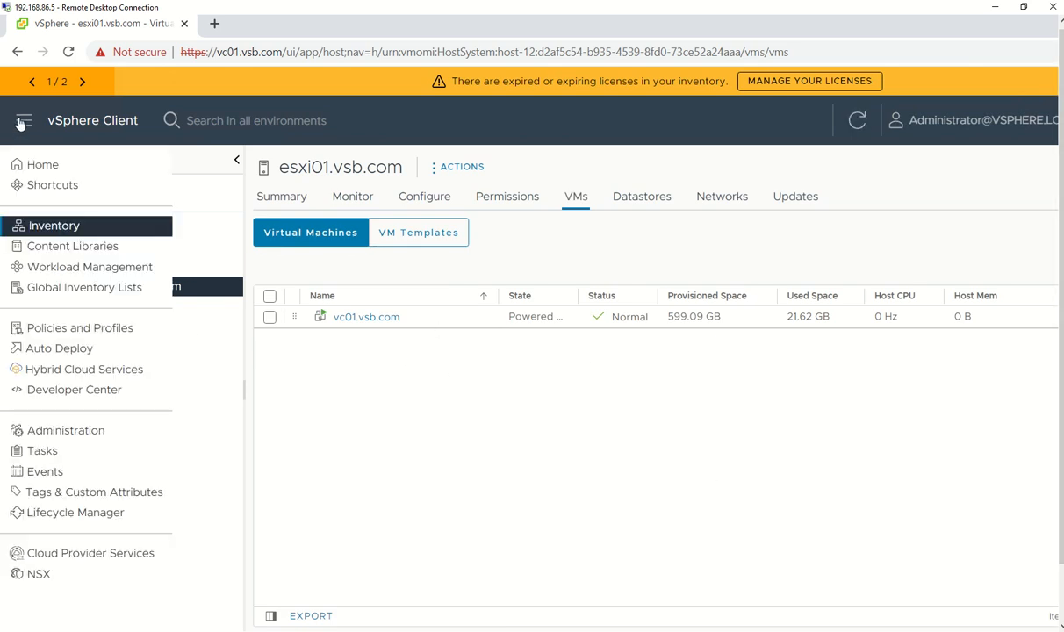
Review the Home dashboard's one host and one VM, then go to the Shortcuts page
left_click(43, 166)
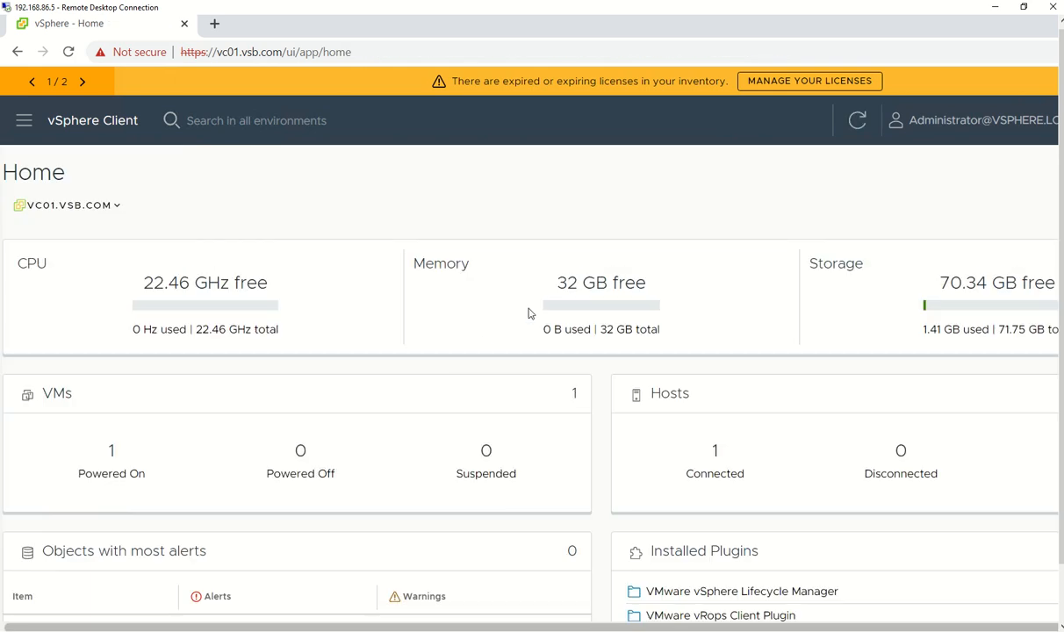
scroll(529, 312, "down", 3)
scroll(555, 431, "up", 3)
scroll(630, 316, "down", 3)
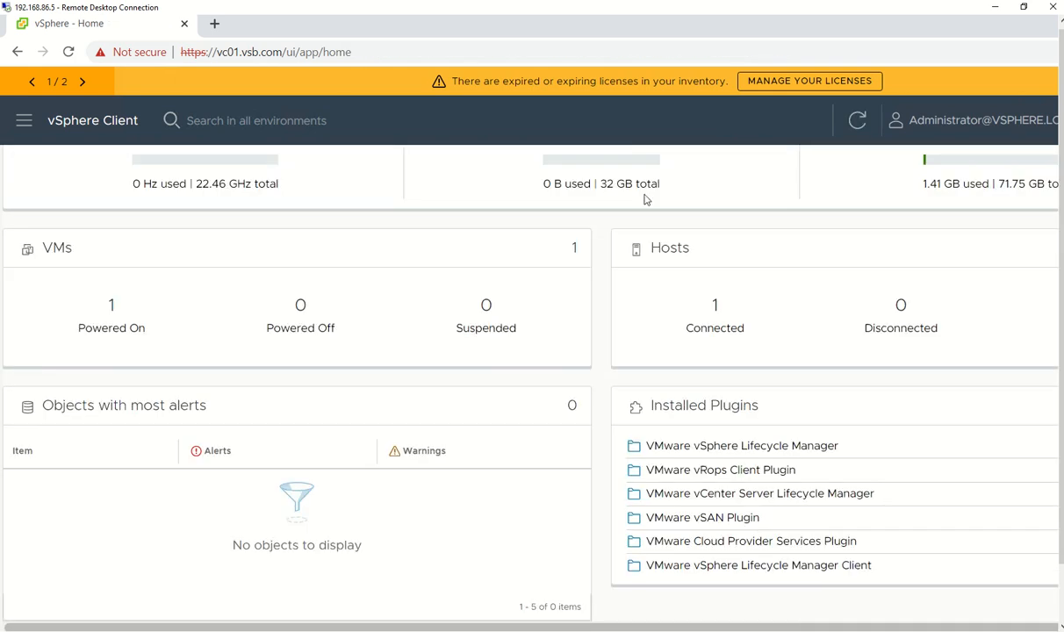
left_click(101, 125)
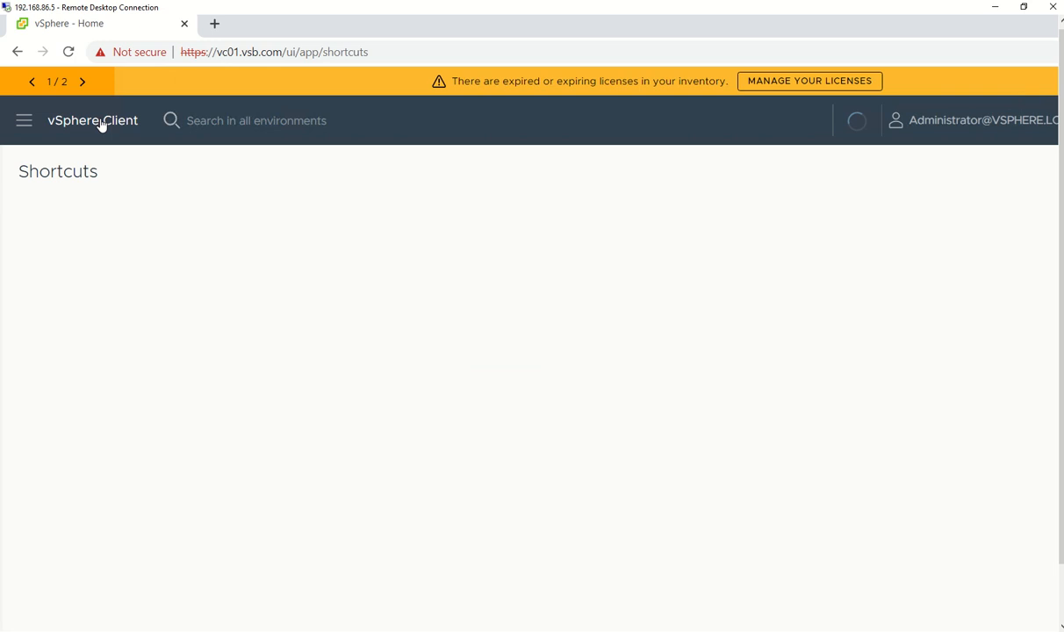
left_click(24, 123)
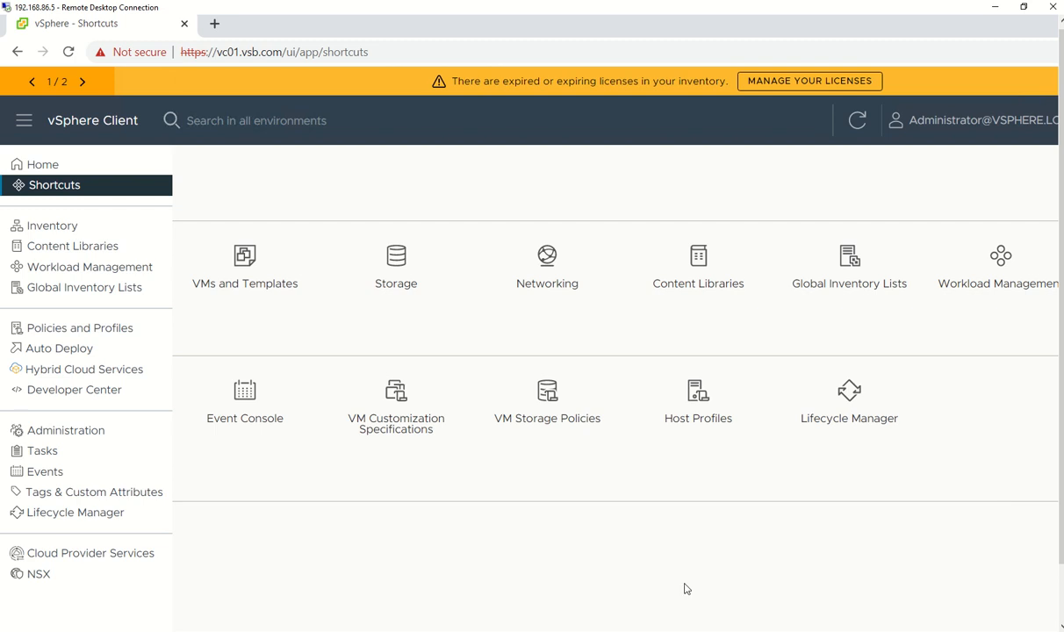
mouse_move(672, 6)
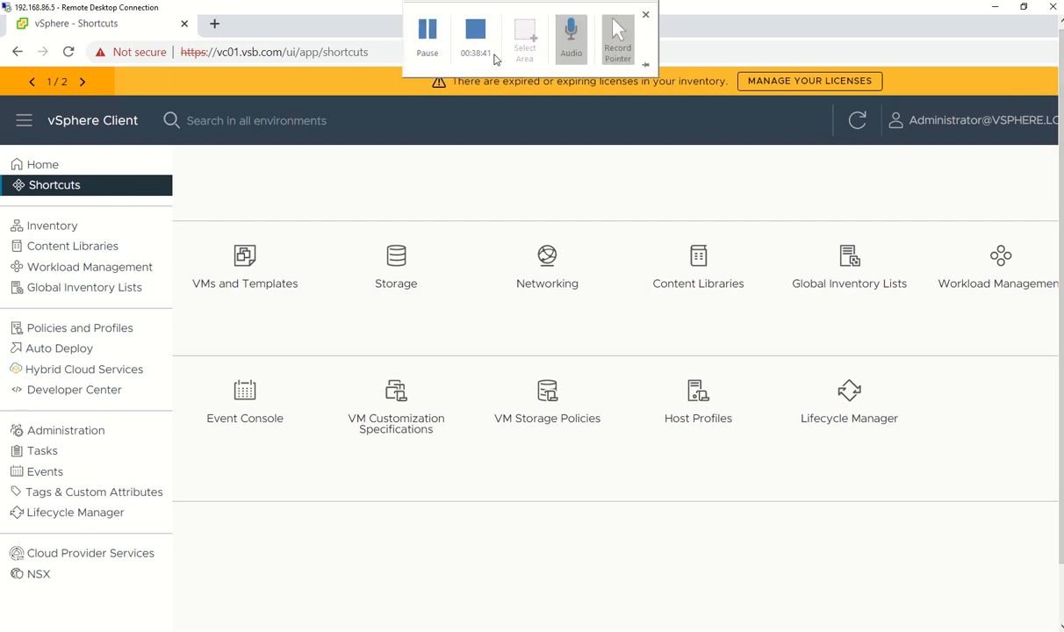